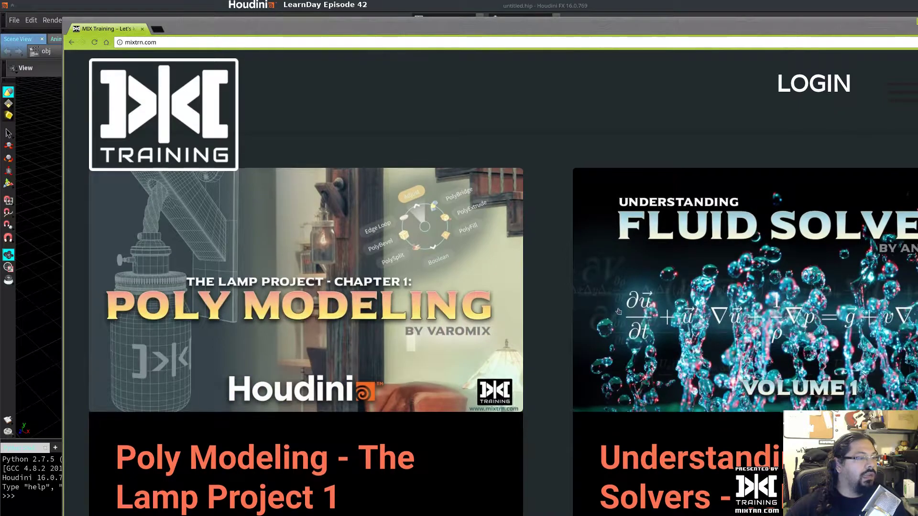
Step: Browse the Latest Courses carousel on the MIX Training home page through to its end and back to the start
{"action": "scroll", "coordinate": [567, 312], "scroll_direction": "down", "scroll_amount": 1, "text": "ctrl"}
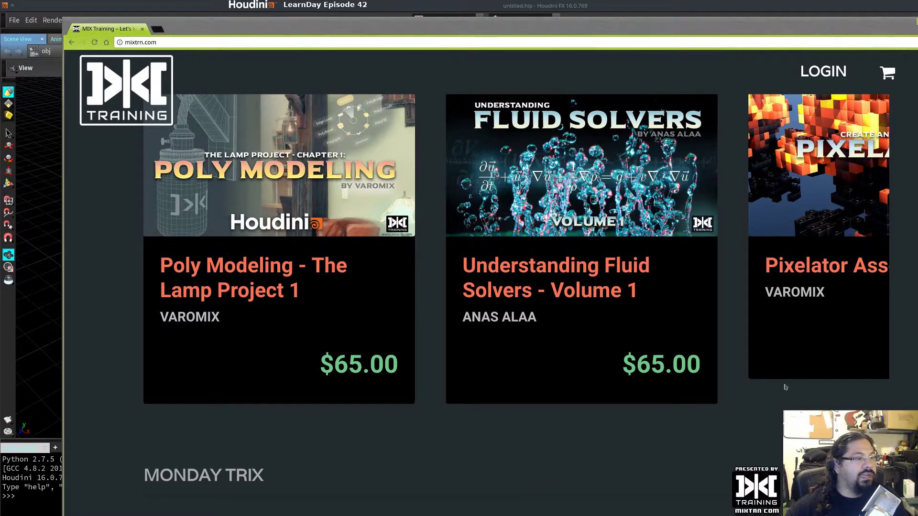
{"action": "scroll", "coordinate": [829, 346], "scroll_direction": "up", "scroll_amount": 1}
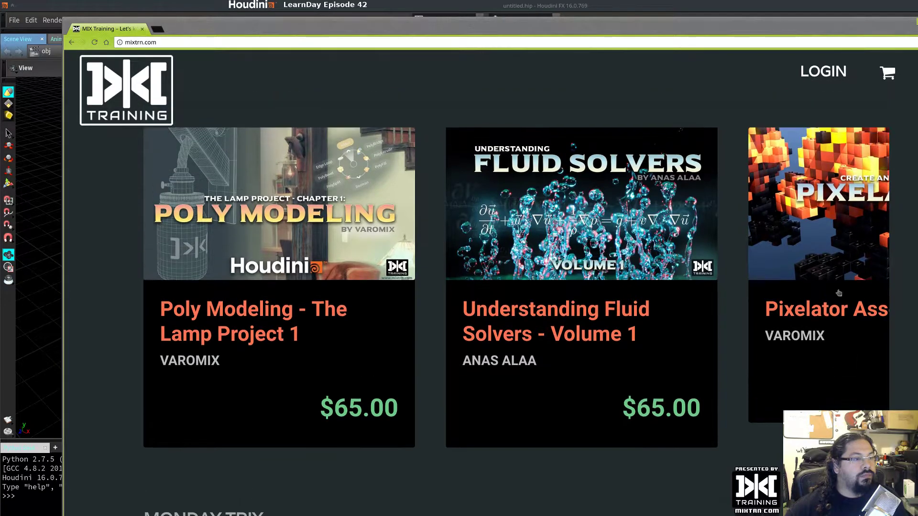
{"action": "scroll", "coordinate": [879, 158], "scroll_direction": "up", "scroll_amount": 1}
{"action": "left_click", "coordinate": [879, 123]}
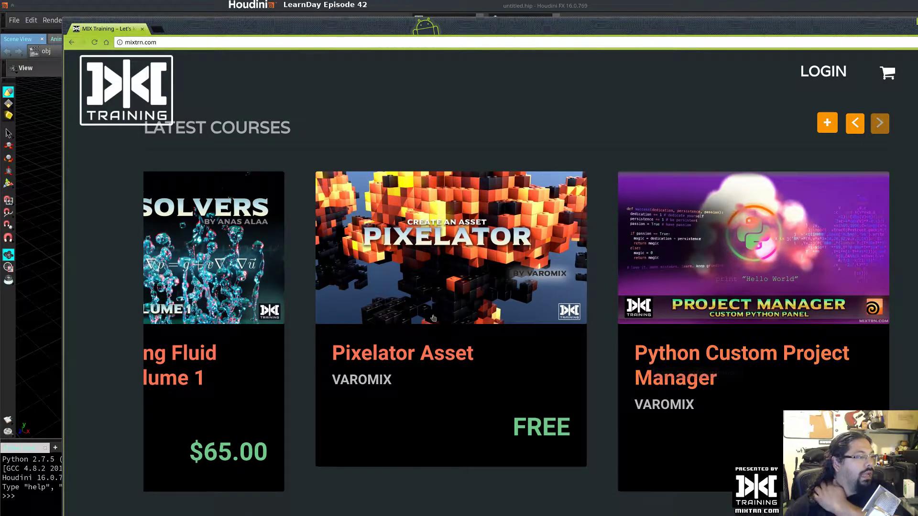
{"action": "left_click", "coordinate": [855, 124]}
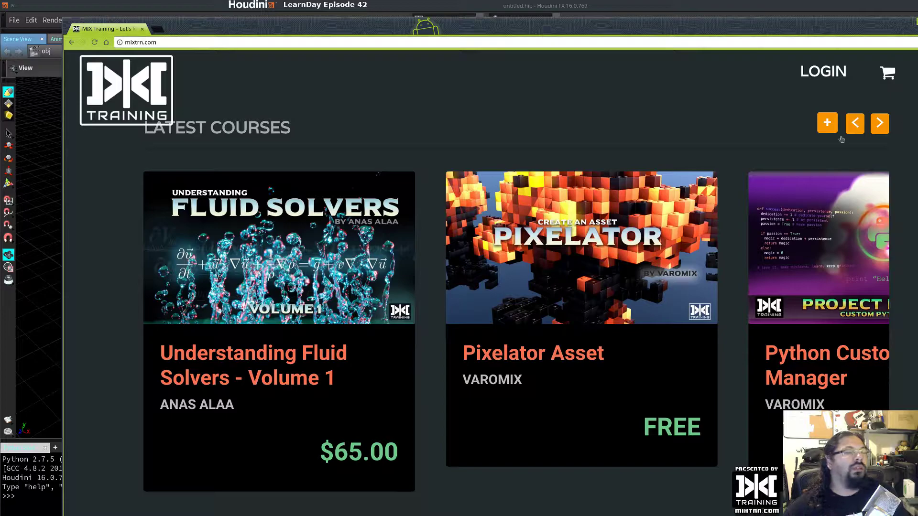
{"action": "left_click", "coordinate": [855, 125]}
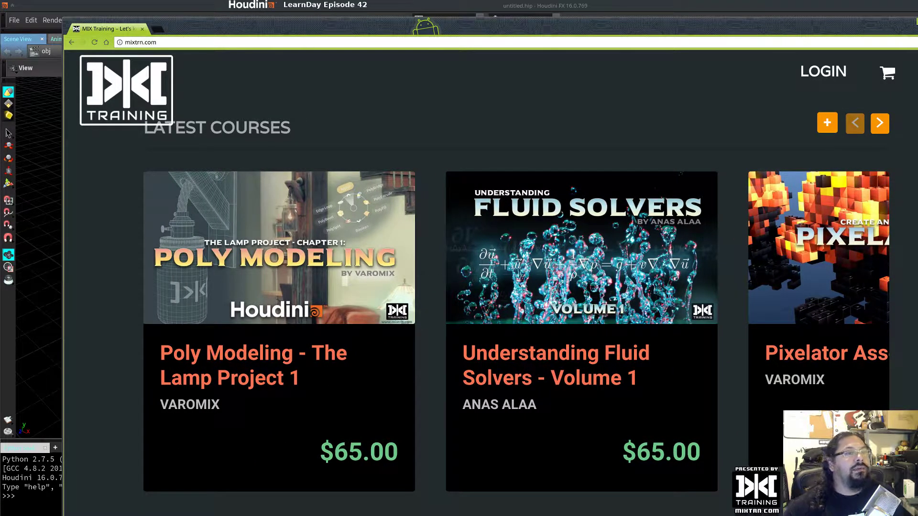
Step: Reset the page zoom to 100% and review the Lamp Project banner and the Latest Courses, enlarging the page to 150% for reading
{"action": "key", "text": "ctrl+0"}
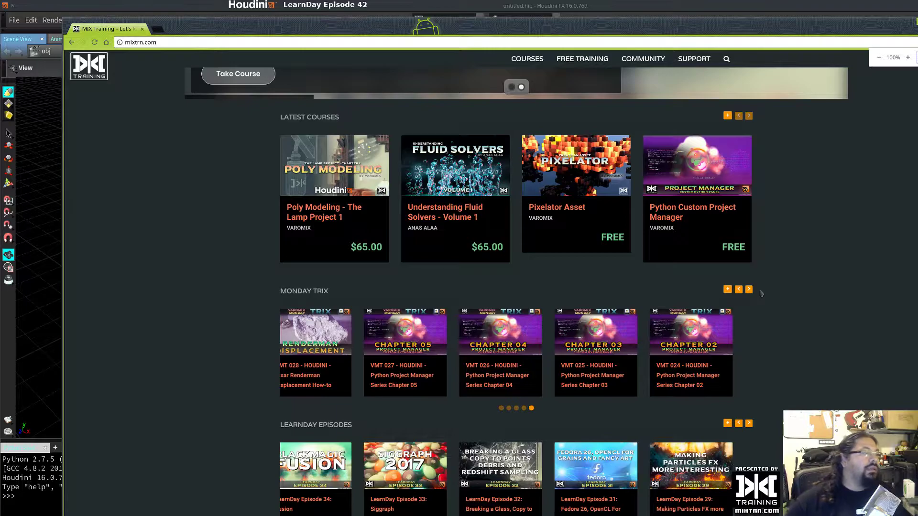
{"action": "scroll", "coordinate": [762, 296], "scroll_direction": "up", "scroll_amount": 4}
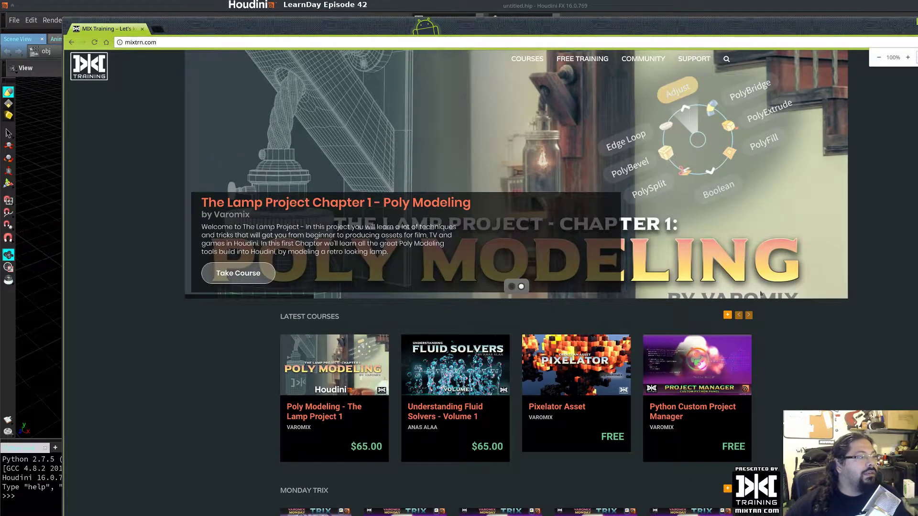
{"action": "scroll", "coordinate": [762, 295], "scroll_direction": "down", "scroll_amount": 2}
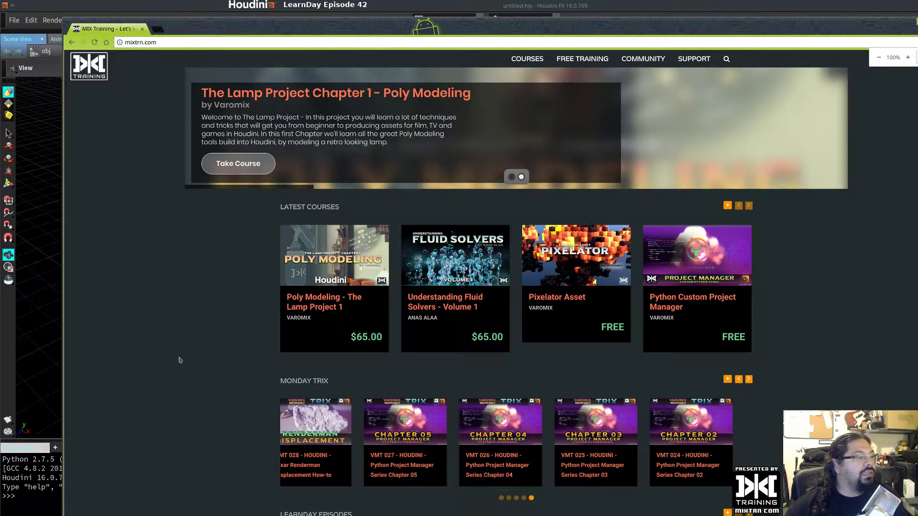
{"action": "scroll", "coordinate": [179, 360], "scroll_direction": "up", "scroll_amount": 3, "text": "ctrl"}
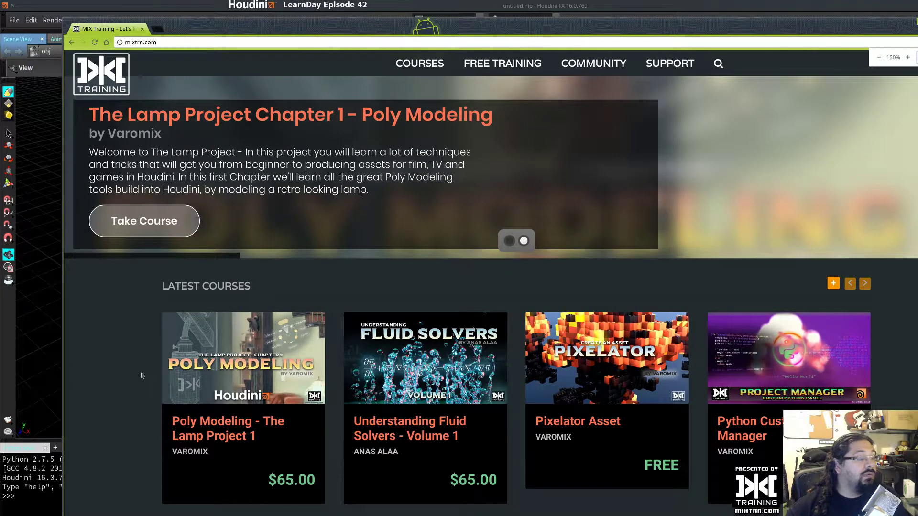
{"action": "scroll", "coordinate": [143, 377], "scroll_direction": "down", "scroll_amount": 3}
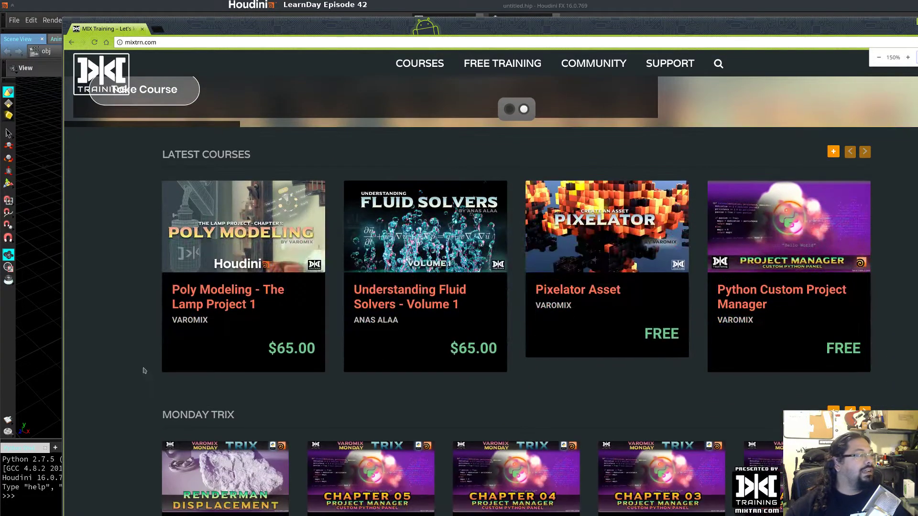
{"action": "scroll", "coordinate": [142, 368], "scroll_direction": "down", "scroll_amount": 3, "text": "ctrl"}
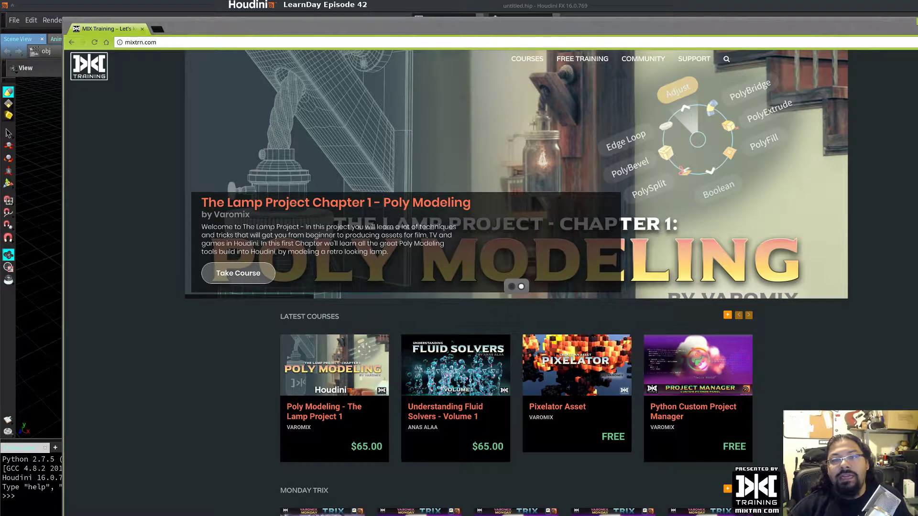
Step: Open the Houdini 16.5 Sneak Peek page on Vimeo in a new tab, enlarge its content and fit the browser window on screen
{"action": "left_click_drag", "start_coordinate": [478, 229], "coordinate": [201, 28]}
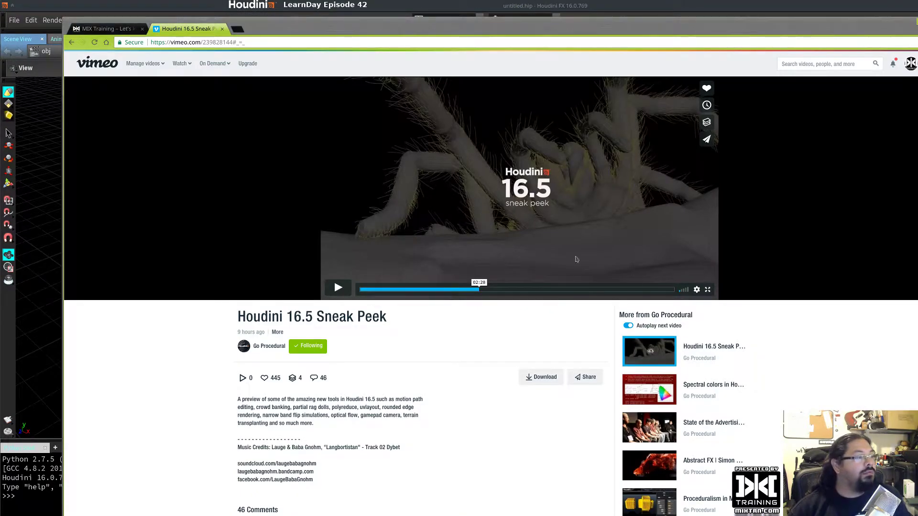
{"action": "scroll", "coordinate": [411, 287], "scroll_direction": "up", "scroll_amount": 5, "text": "ctrl"}
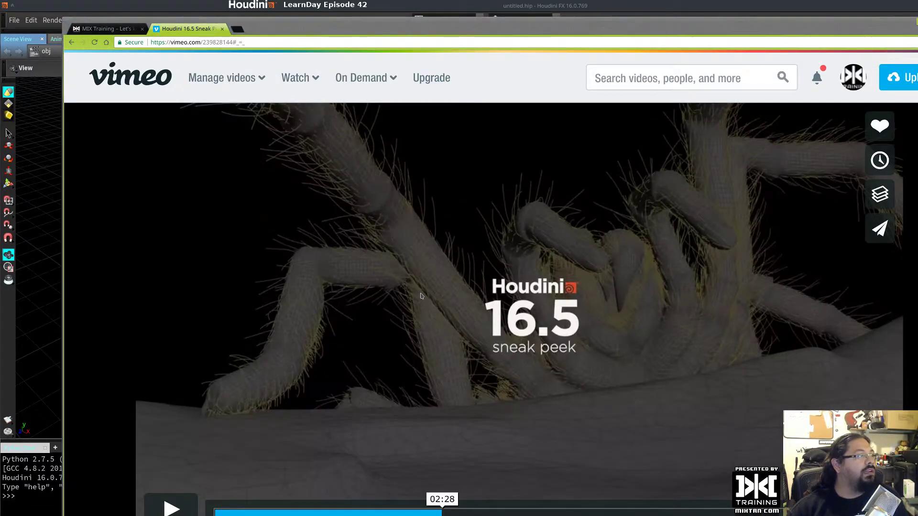
{"action": "left_click", "coordinate": [395, 45]}
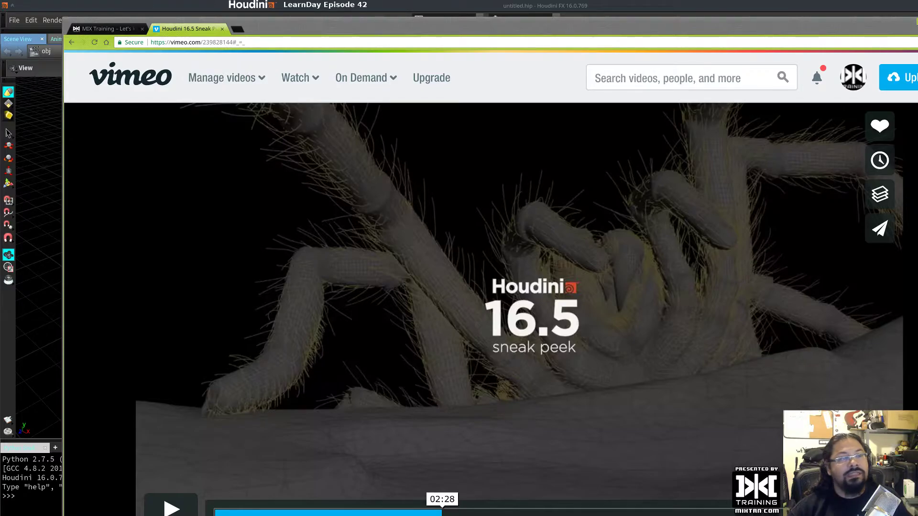
{"action": "key", "text": "super+Up"}
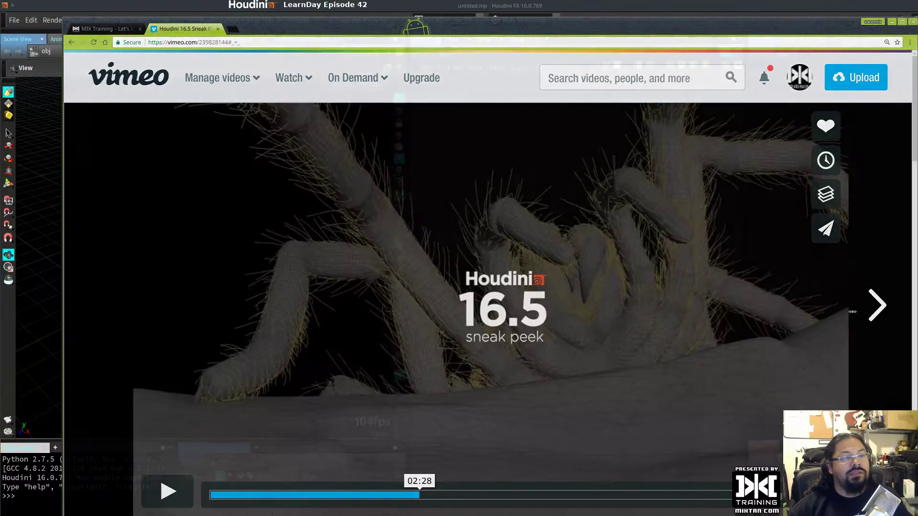
{"action": "key", "text": "super+Down"}
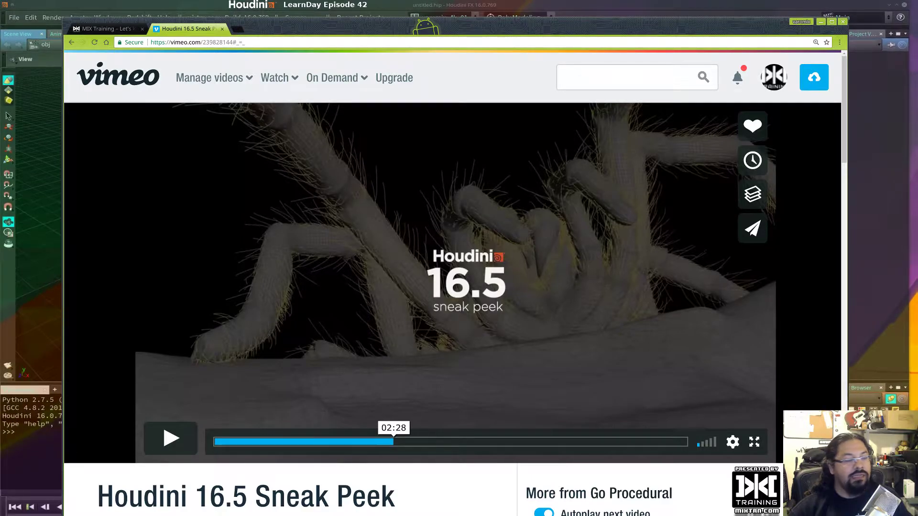
{"action": "key", "text": "alt+Tab"}
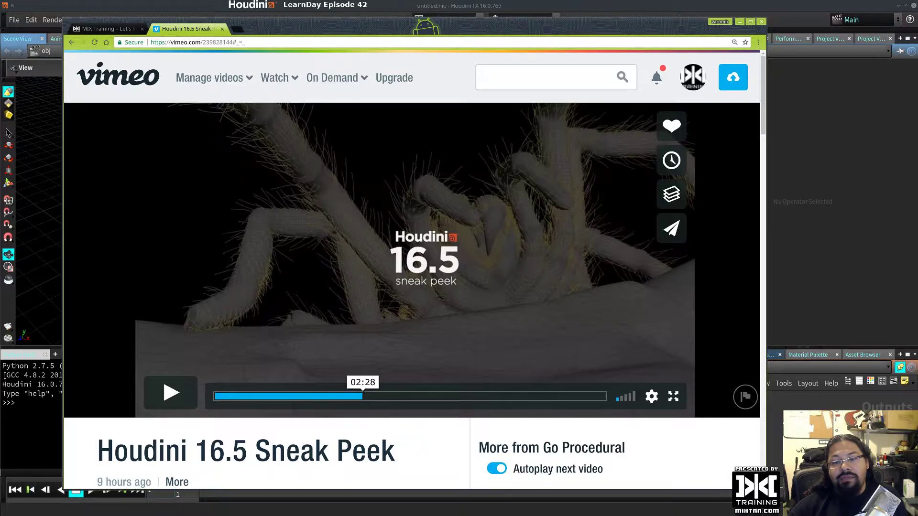
Step: Read the Houdini 16.5 Sneak Peek video's description of new tools and the viewer comments below it
{"action": "scroll", "coordinate": [350, 337], "scroll_direction": "down", "scroll_amount": 6}
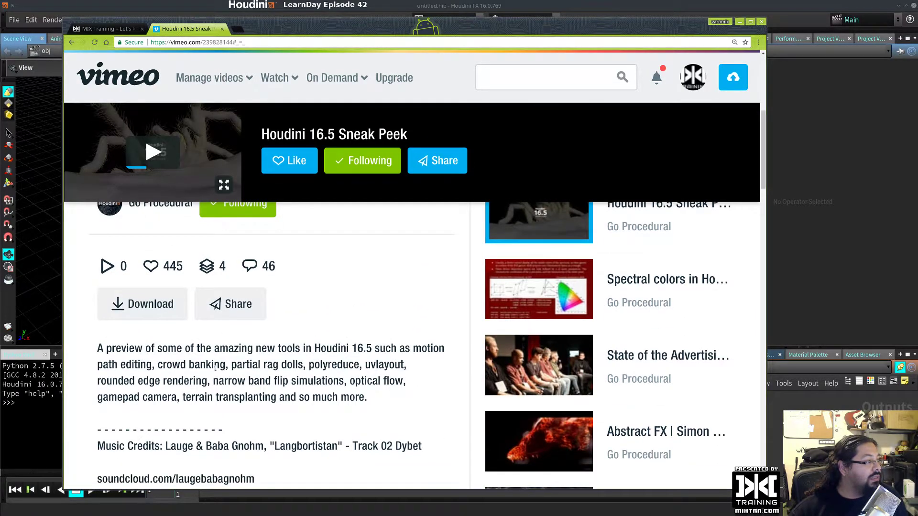
{"action": "scroll", "coordinate": [329, 361], "scroll_direction": "down", "scroll_amount": 1}
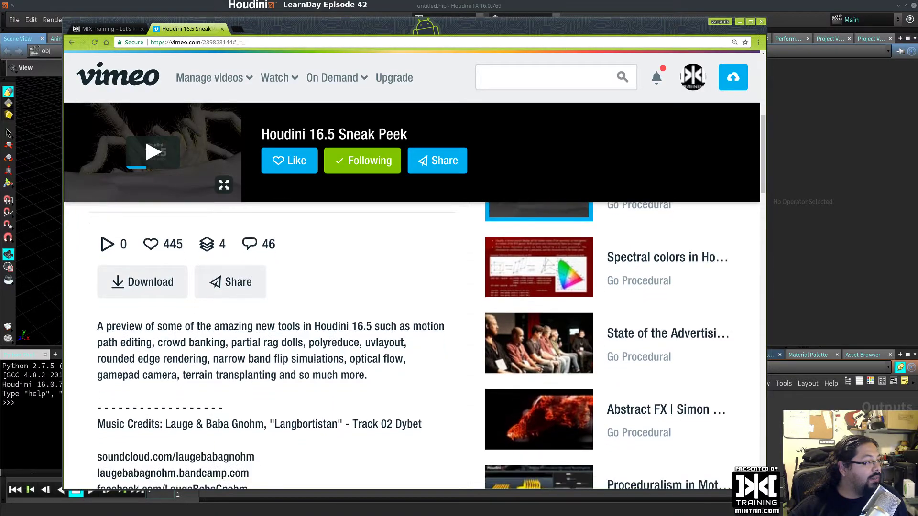
{"action": "scroll", "coordinate": [276, 359], "scroll_direction": "down", "scroll_amount": 2}
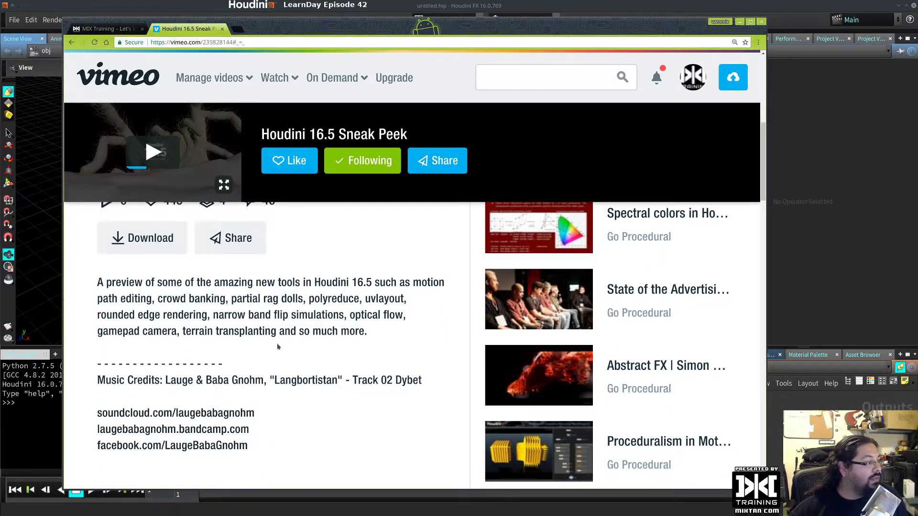
{"action": "scroll", "coordinate": [277, 346], "scroll_direction": "down", "scroll_amount": 5}
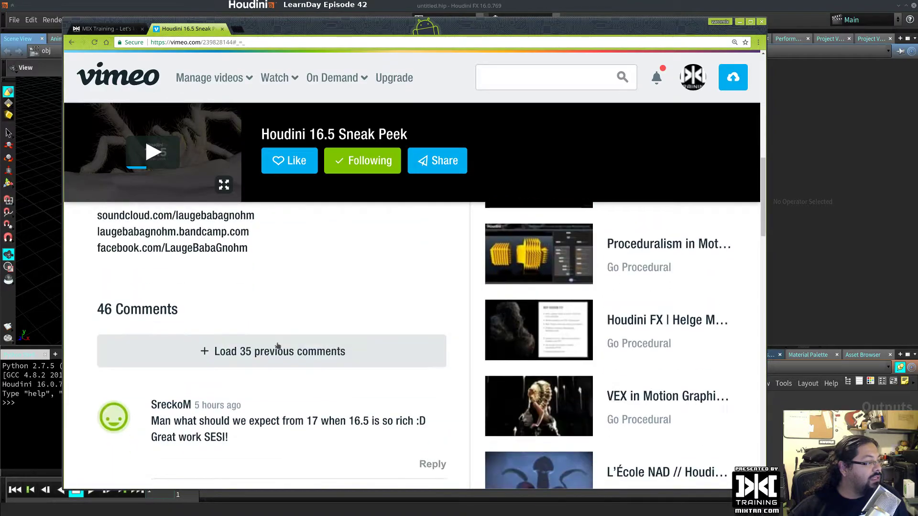
{"action": "scroll", "coordinate": [287, 359], "scroll_direction": "down", "scroll_amount": 2}
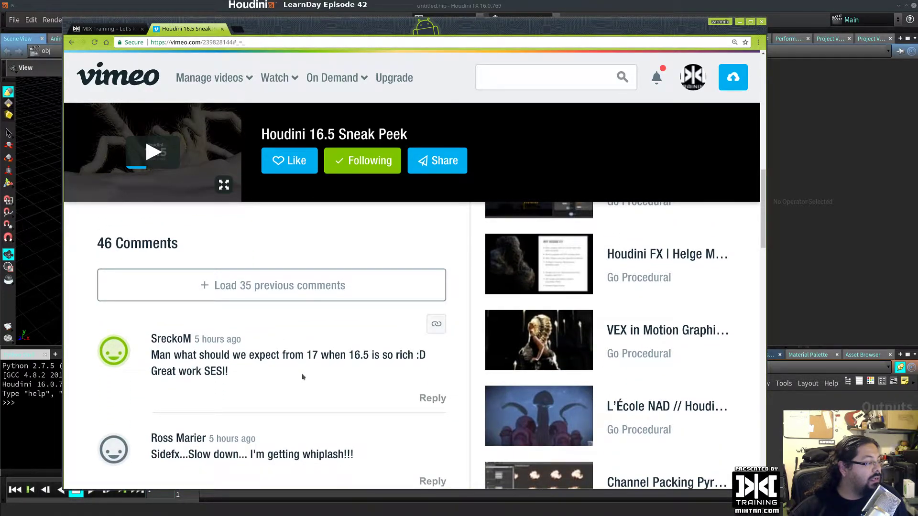
{"action": "scroll", "coordinate": [304, 376], "scroll_direction": "down", "scroll_amount": 4}
{"action": "scroll", "coordinate": [301, 382], "scroll_direction": "up", "scroll_amount": 5}
{"action": "scroll", "coordinate": [301, 386], "scroll_direction": "up", "scroll_amount": 10}
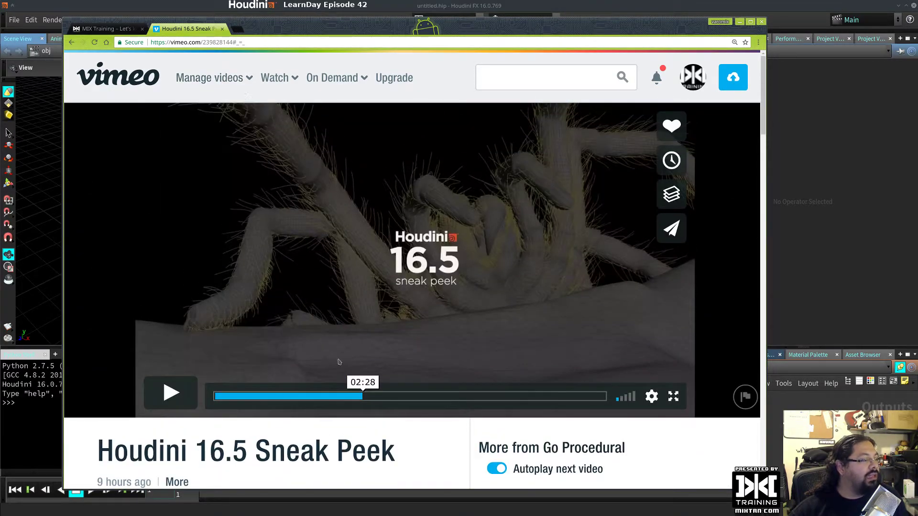
{"action": "scroll", "coordinate": [364, 361], "scroll_direction": "down", "scroll_amount": 4}
{"action": "scroll", "coordinate": [363, 361], "scroll_direction": "down", "scroll_amount": 4}
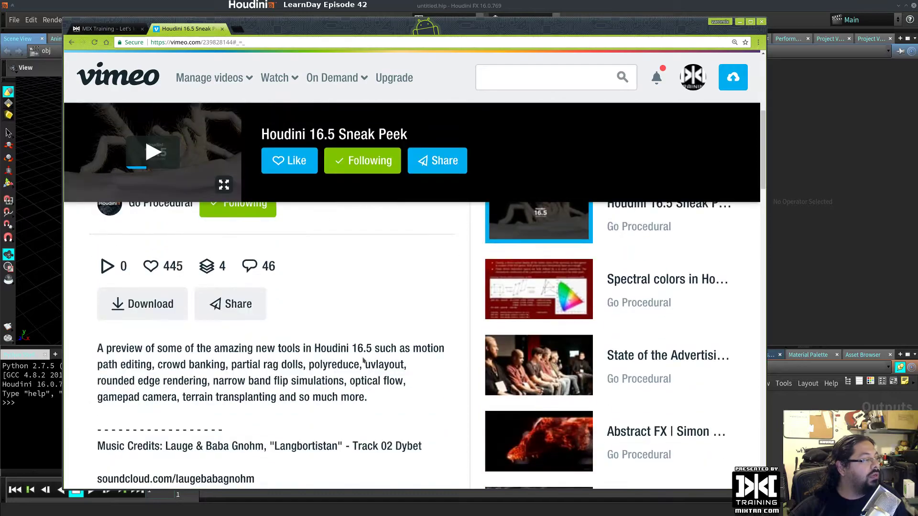
{"action": "scroll", "coordinate": [363, 360], "scroll_direction": "up", "scroll_amount": 8}
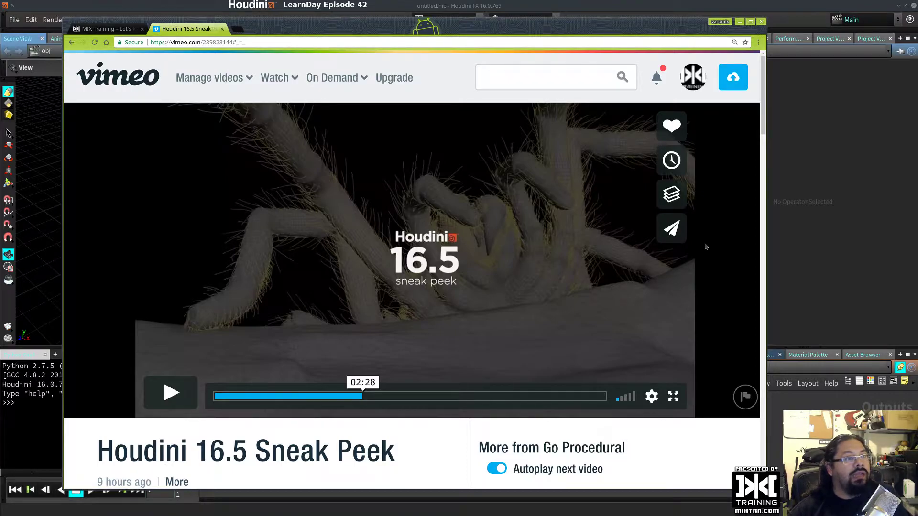
Step: Return to the MIX Training site in the browser and open the Understanding Fluid Solvers - Volume 1 course page
{"action": "left_click", "coordinate": [843, 124]}
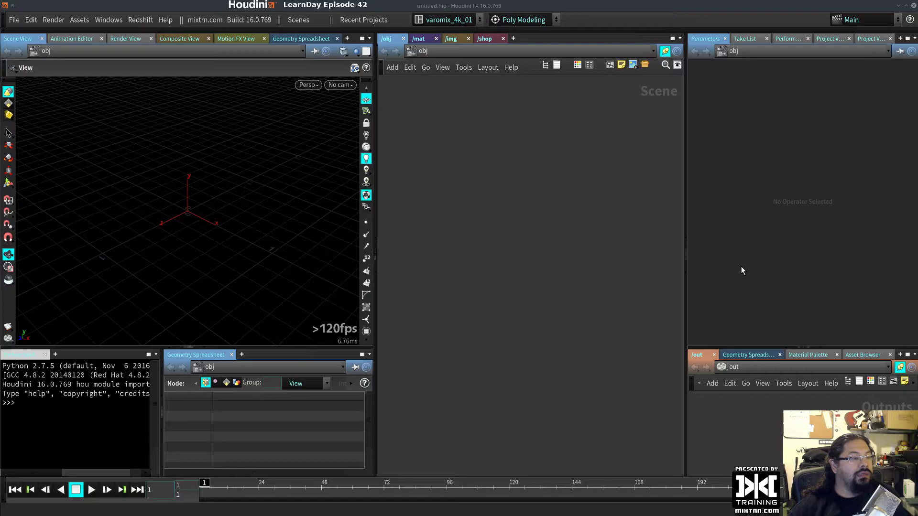
{"action": "key", "text": "alt+Tab"}
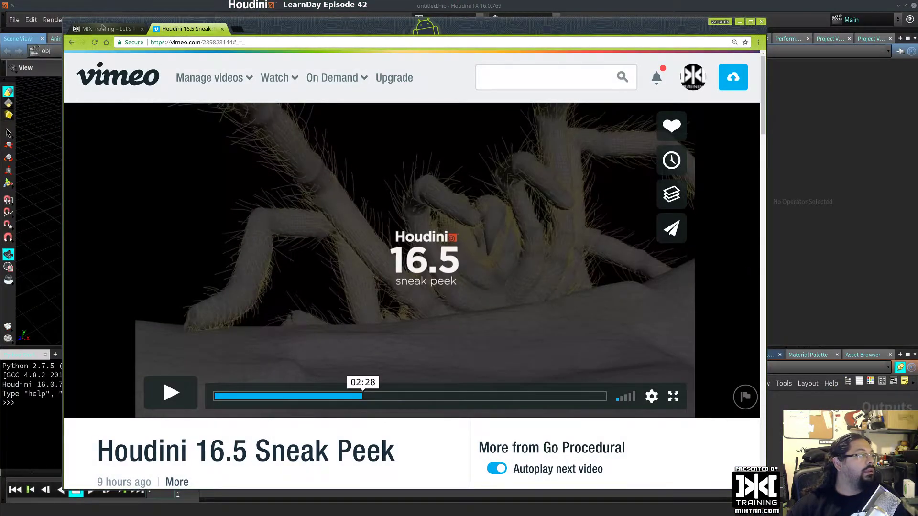
{"action": "left_click", "coordinate": [106, 28]}
{"action": "left_click", "coordinate": [355, 414]}
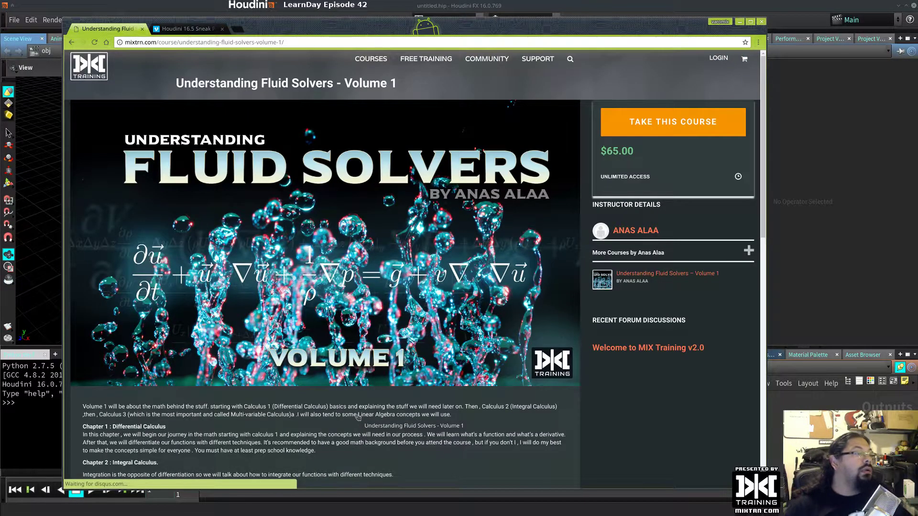
Step: Look through the Fluid Solvers course page and its comments, and enlarge the chapter descriptions for reading
{"action": "mouse_move", "coordinate": [423, 290]}
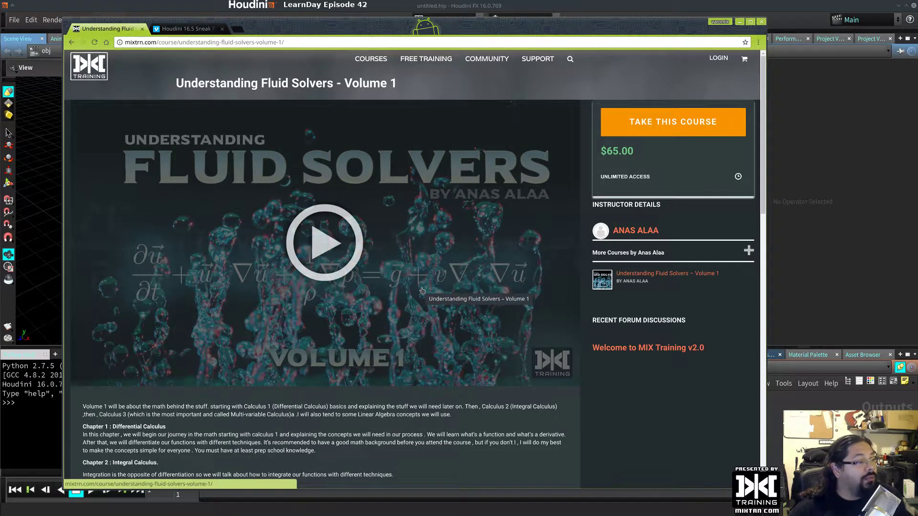
{"action": "scroll", "coordinate": [455, 357], "scroll_direction": "down", "scroll_amount": 5}
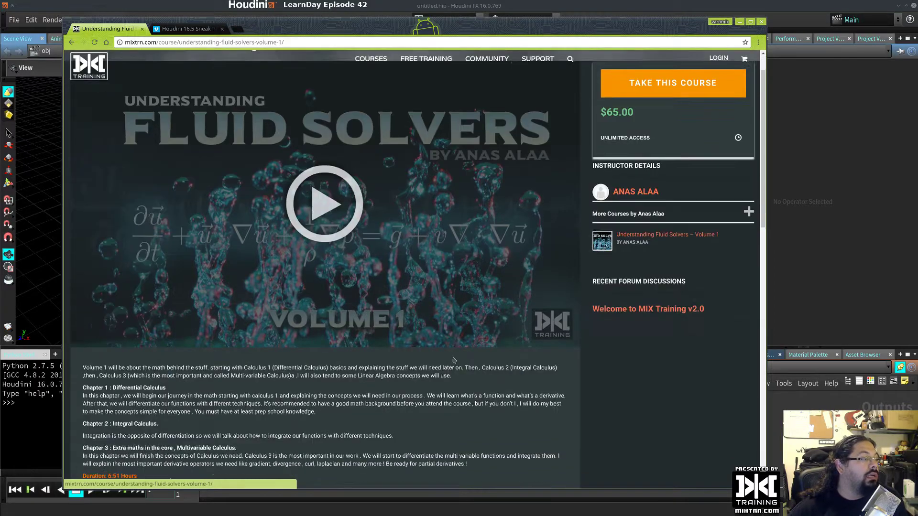
{"action": "scroll", "coordinate": [459, 354], "scroll_direction": "down", "scroll_amount": 3}
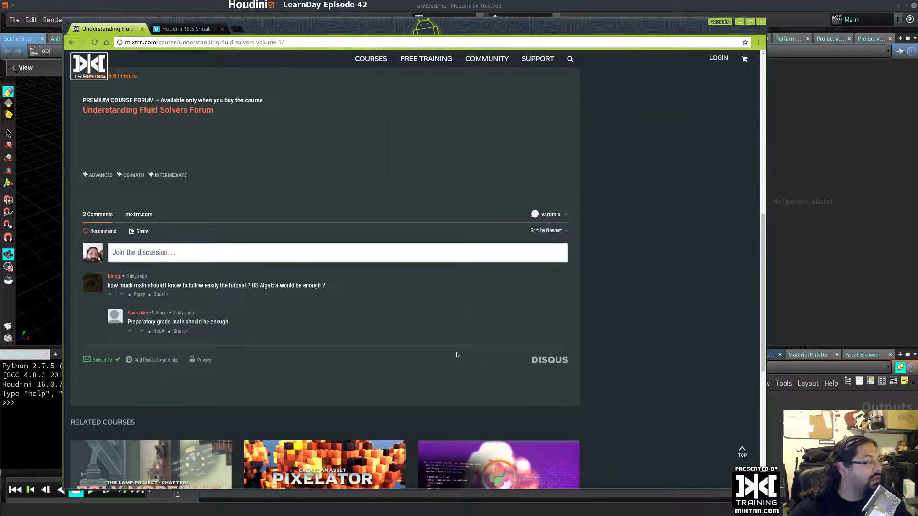
{"action": "scroll", "coordinate": [457, 354], "scroll_direction": "up", "scroll_amount": 8}
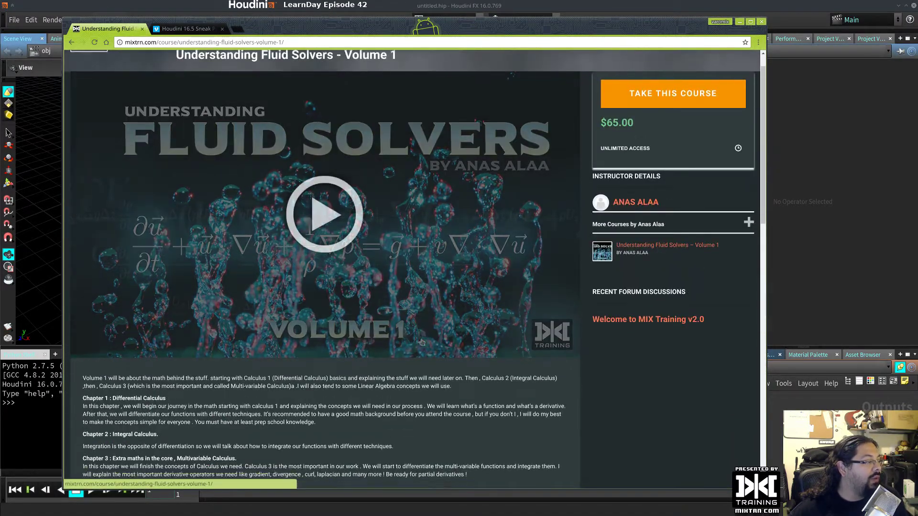
{"action": "scroll", "coordinate": [99, 276], "scroll_direction": "down", "scroll_amount": 3}
{"action": "scroll", "coordinate": [100, 277], "scroll_direction": "up", "scroll_amount": 3, "text": "ctrl"}
{"action": "scroll", "coordinate": [109, 278], "scroll_direction": "up", "scroll_amount": 1, "text": "ctrl"}
{"action": "scroll", "coordinate": [109, 279], "scroll_direction": "up", "scroll_amount": 1, "text": "ctrl"}
{"action": "scroll", "coordinate": [109, 279], "scroll_direction": "down", "scroll_amount": 1, "text": "ctrl"}
{"action": "scroll", "coordinate": [206, 368], "scroll_direction": "down", "scroll_amount": 2}
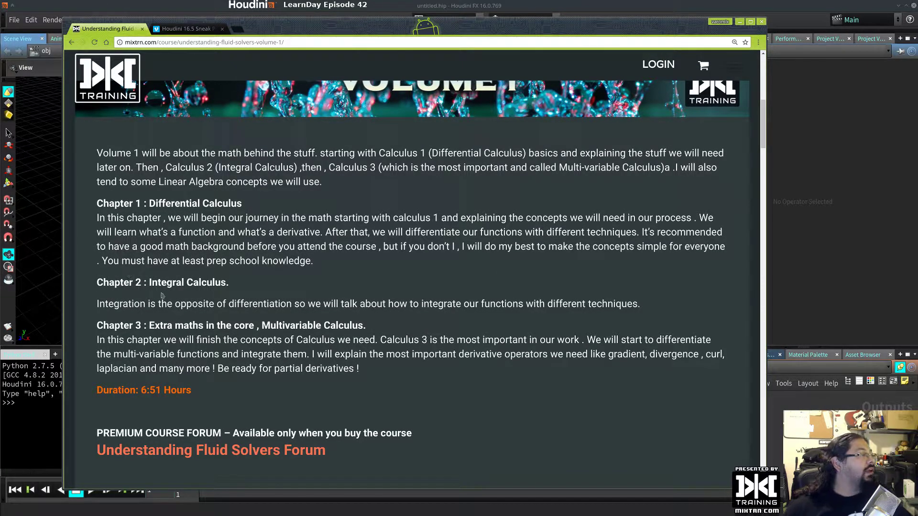
Step: Highlight the chapter titles Integral Calculus and Multivariable Calculus in the course description while reading, and clear the selection
{"action": "left_click_drag", "start_coordinate": [150, 282], "coordinate": [229, 283]}
{"action": "left_click", "coordinate": [211, 331]}
{"action": "left_click_drag", "start_coordinate": [150, 325], "coordinate": [328, 325]}
{"action": "left_click_drag", "start_coordinate": [260, 325], "coordinate": [367, 326]}
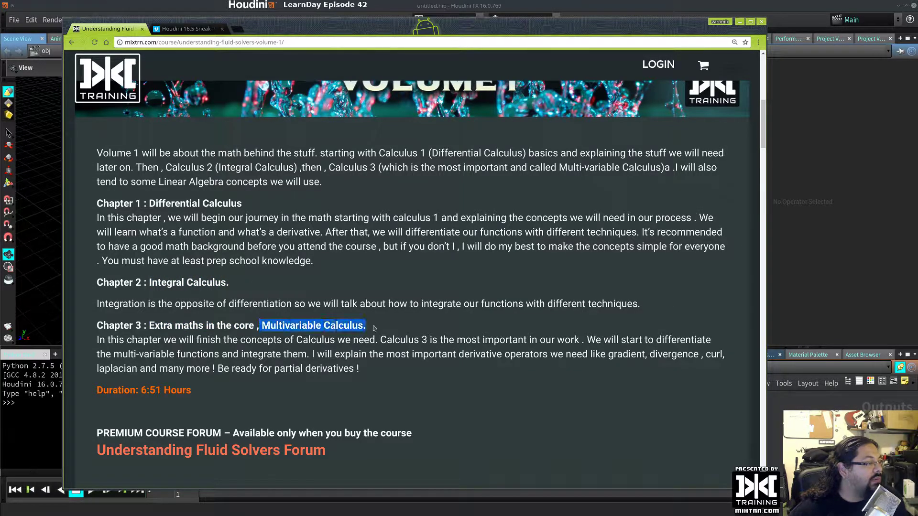
{"action": "left_click", "coordinate": [403, 351]}
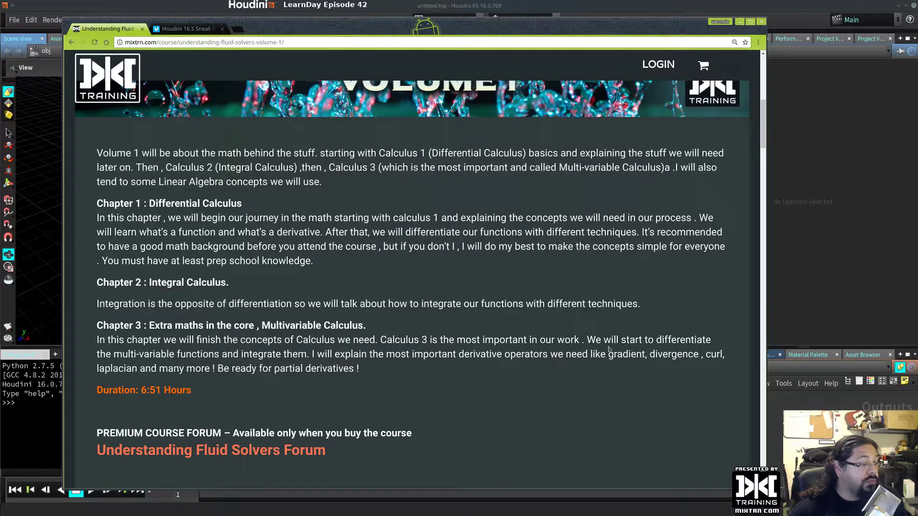
Step: Highlight the word curl and the laplacian line in the Chapter 3 description while reading, and clear the selection
{"action": "left_click_drag", "start_coordinate": [606, 354], "coordinate": [722, 355]}
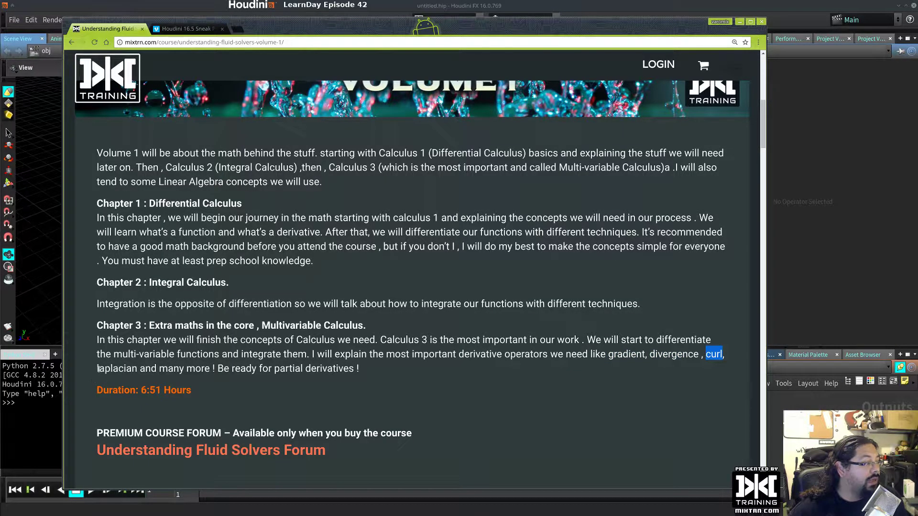
{"action": "left_click_drag", "start_coordinate": [95, 369], "coordinate": [333, 379]}
{"action": "left_click", "coordinate": [369, 373]}
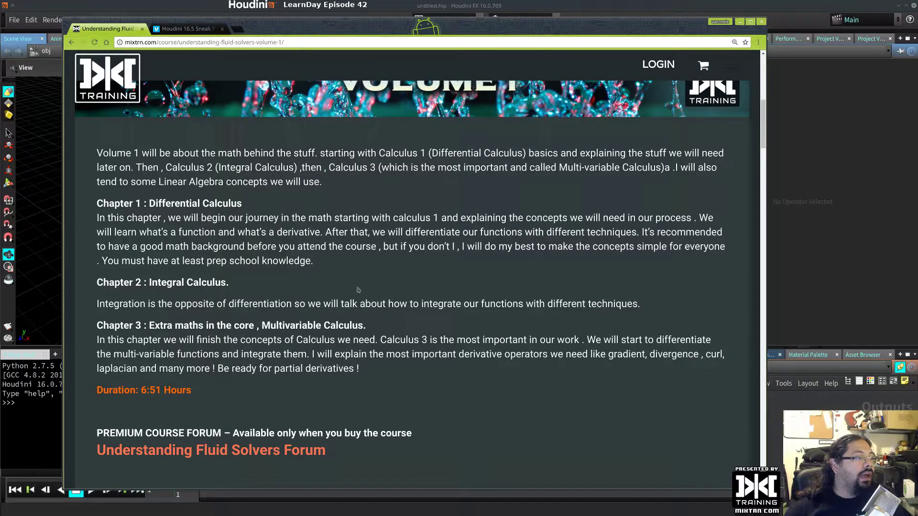
Step: Look over the course banner and description, and highlight "Preparatory grade math" in the reply to the viewer comment
{"action": "scroll", "coordinate": [372, 301], "scroll_direction": "up", "scroll_amount": 10}
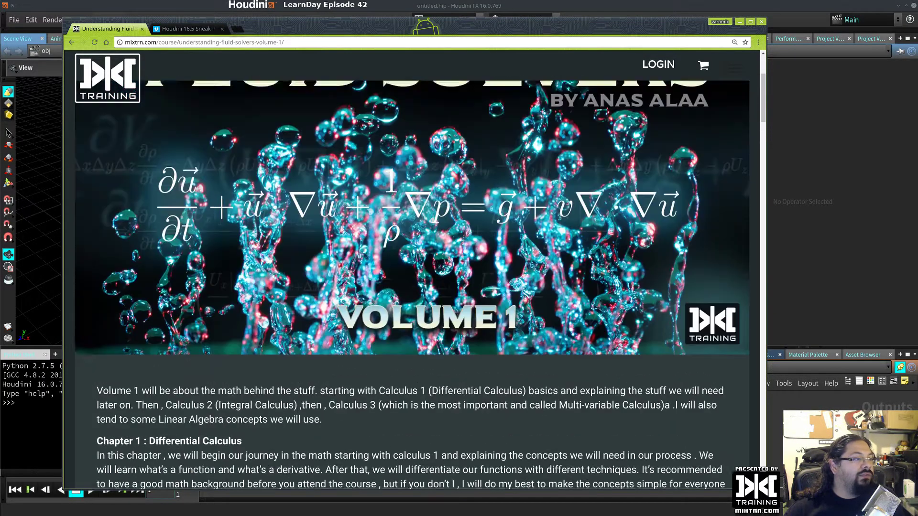
{"action": "scroll", "coordinate": [373, 301], "scroll_direction": "up", "scroll_amount": 2}
{"action": "scroll", "coordinate": [382, 311], "scroll_direction": "down", "scroll_amount": 4}
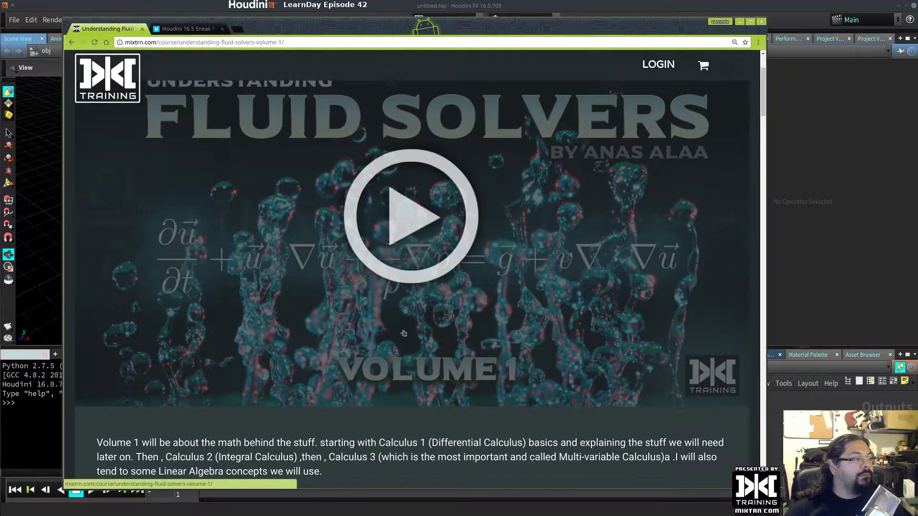
{"action": "scroll", "coordinate": [404, 333], "scroll_direction": "up", "scroll_amount": 4}
{"action": "scroll", "coordinate": [404, 333], "scroll_direction": "down", "scroll_amount": 10}
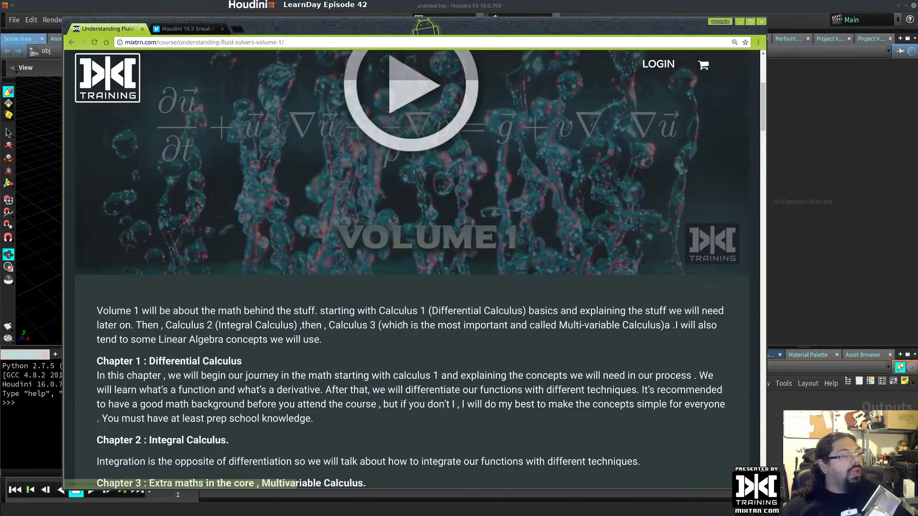
{"action": "scroll", "coordinate": [399, 316], "scroll_direction": "down", "scroll_amount": 5}
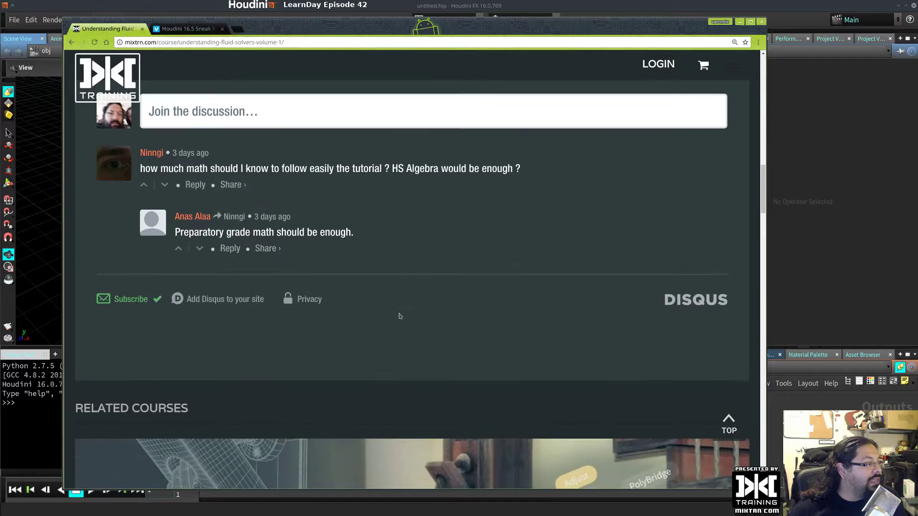
{"action": "scroll", "coordinate": [394, 308], "scroll_direction": "up", "scroll_amount": 2}
{"action": "left_click_drag", "start_coordinate": [176, 298], "coordinate": [284, 303]}
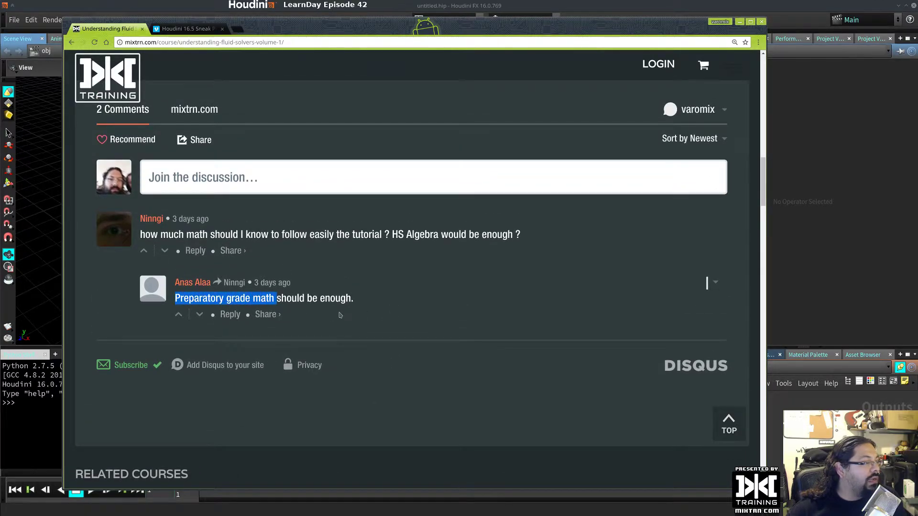
Step: Return to the chapter descriptions and mark the words "course" and "don't" in the Chapter 1 text about math background
{"action": "scroll", "coordinate": [340, 315], "scroll_direction": "up", "scroll_amount": 5}
{"action": "scroll", "coordinate": [340, 315], "scroll_direction": "up", "scroll_amount": 8}
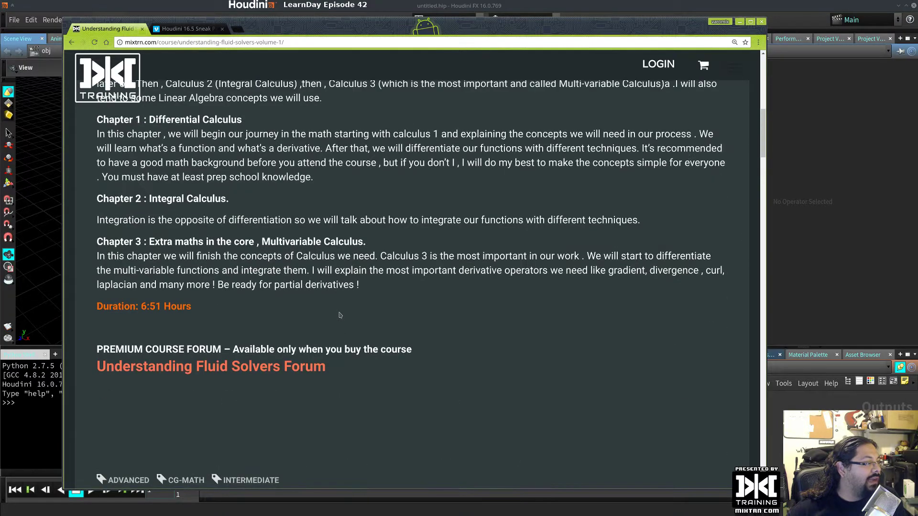
{"action": "double_click", "coordinate": [340, 313]}
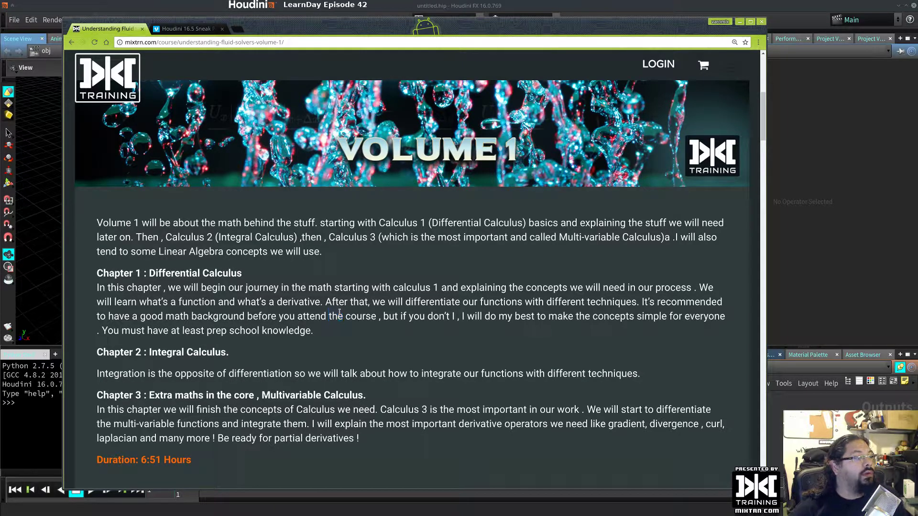
{"action": "double_click", "coordinate": [357, 316]}
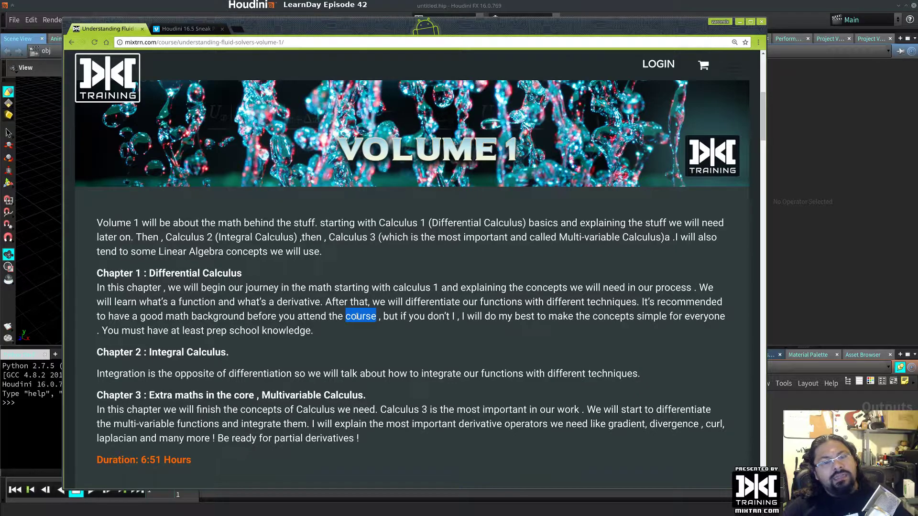
{"action": "left_click", "coordinate": [358, 316]}
{"action": "double_click", "coordinate": [412, 317]}
{"action": "left_click", "coordinate": [431, 317]}
{"action": "double_click", "coordinate": [438, 316]}
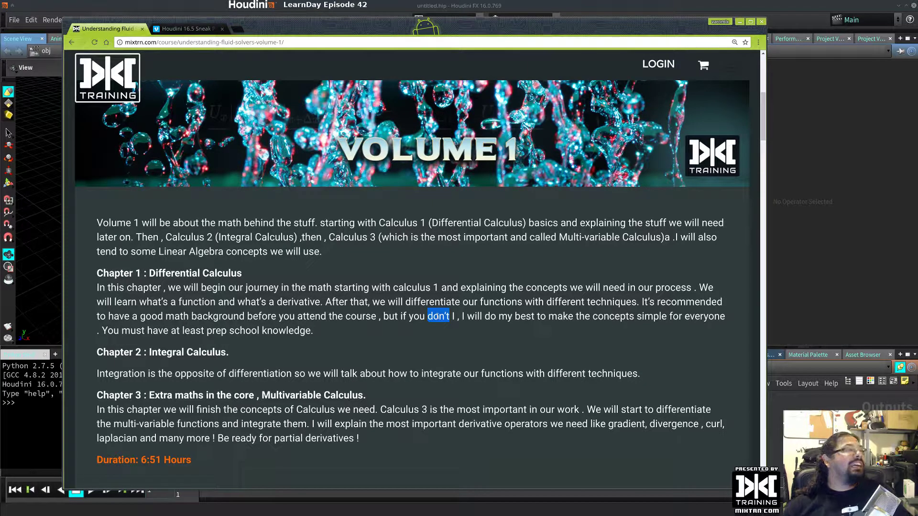
Step: Switch to the Houdini 16.5 Sneak Peek video, pause it on the furry chipmunk shot at 05:54, and maximize the browser window
{"action": "key", "text": "ctrl+Tab"}
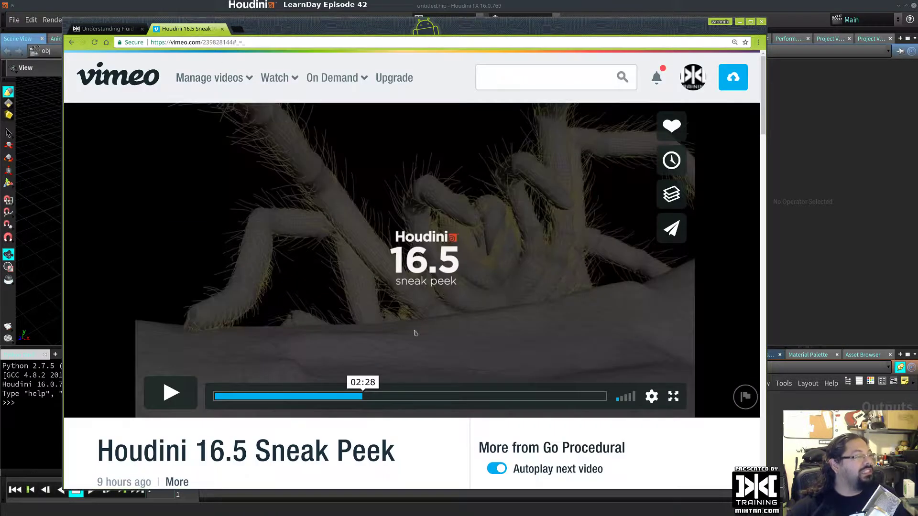
{"action": "left_click", "coordinate": [568, 396]}
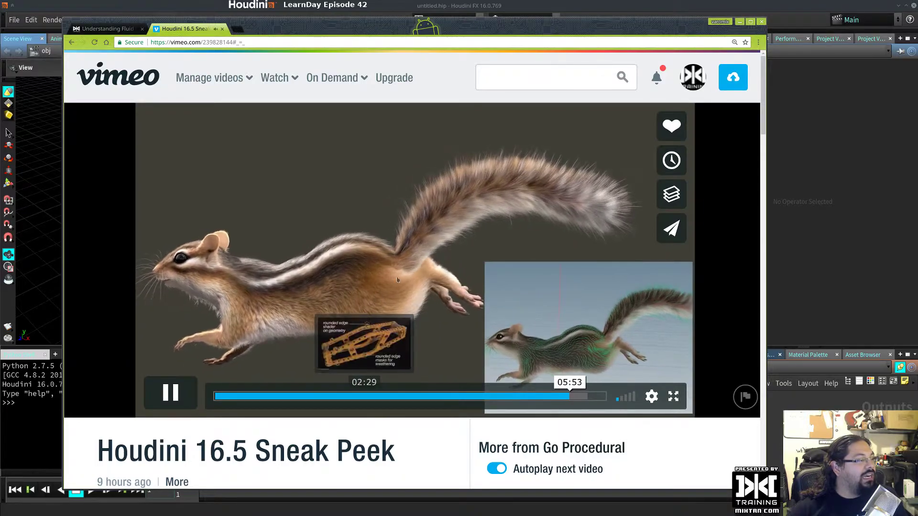
{"action": "left_click", "coordinate": [581, 349]}
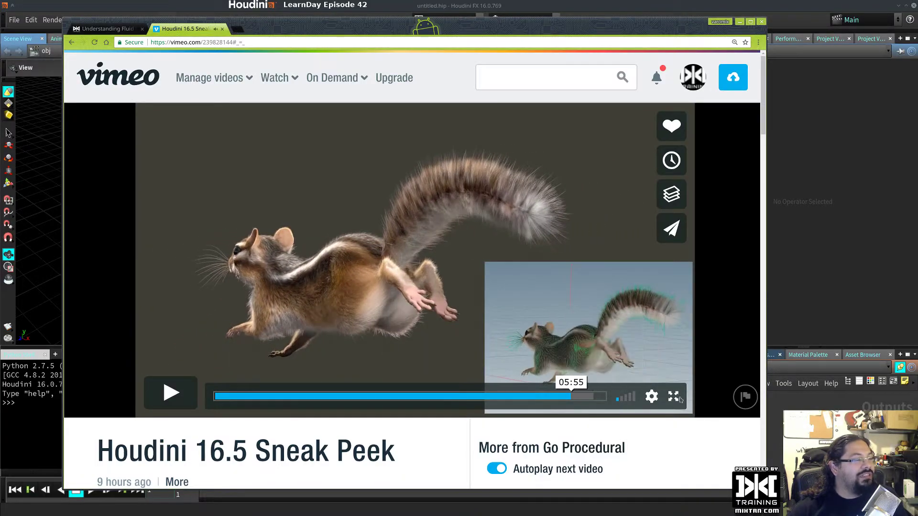
{"action": "left_click", "coordinate": [568, 397]}
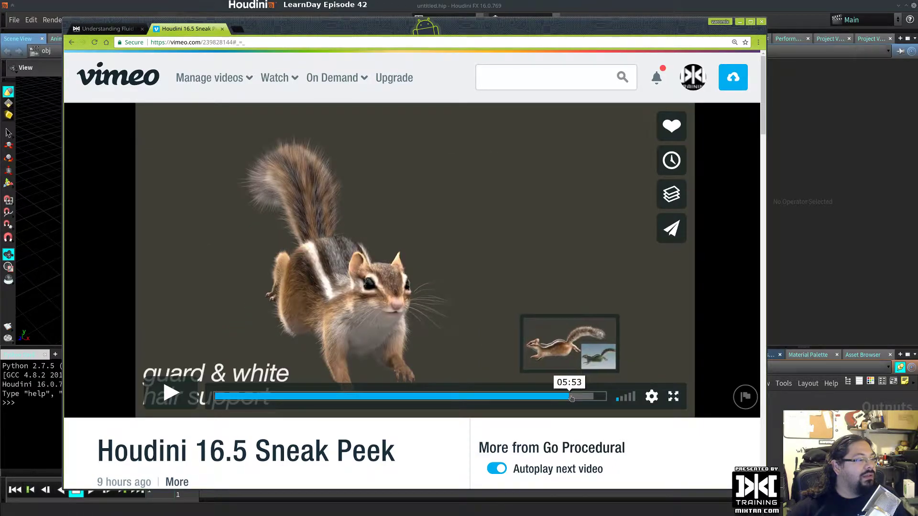
{"action": "left_click", "coordinate": [572, 398]}
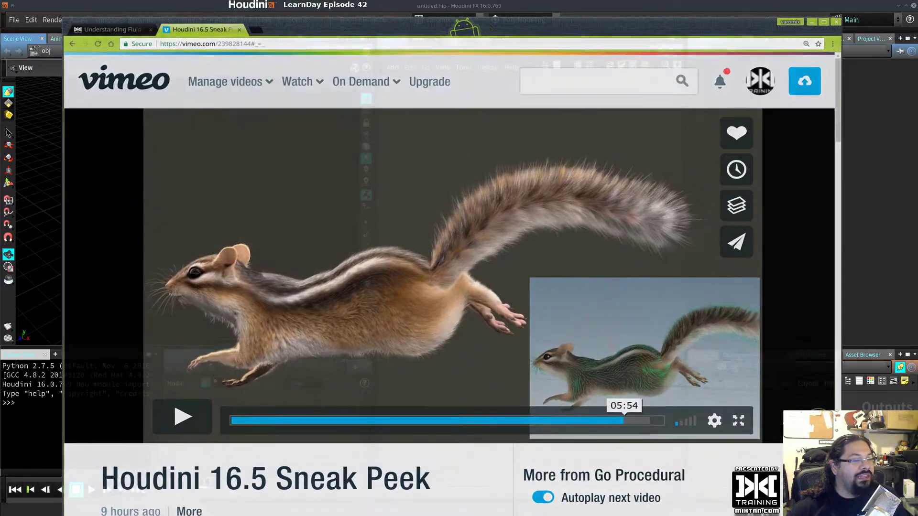
{"action": "key", "text": "super+Up"}
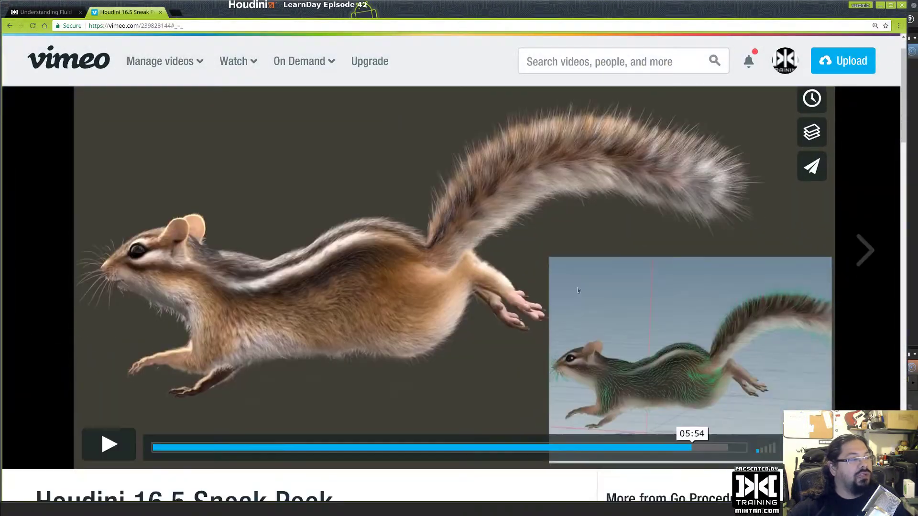
Step: Check the Houdini 16.5 Sneak Peek video's title details and description below the player
{"action": "scroll", "coordinate": [394, 304], "scroll_direction": "down", "scroll_amount": 8}
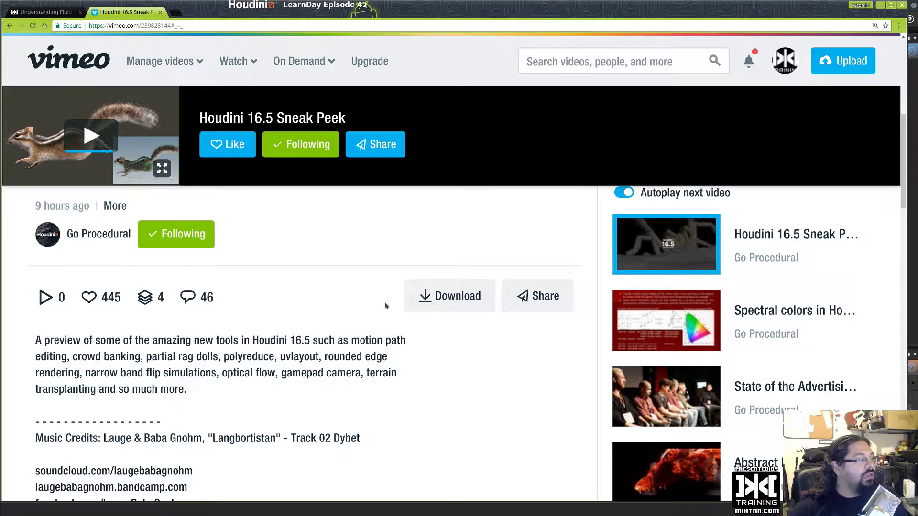
{"action": "scroll", "coordinate": [386, 306], "scroll_direction": "up", "scroll_amount": 3}
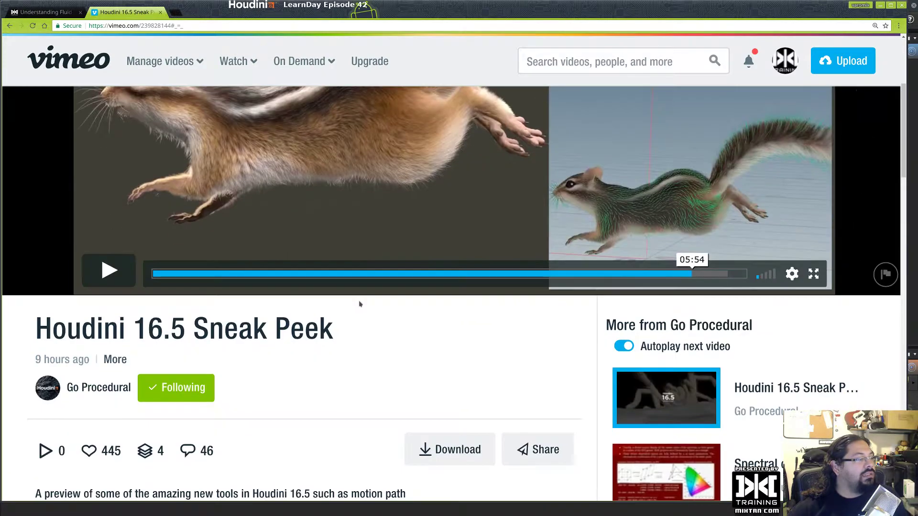
{"action": "scroll", "coordinate": [360, 304], "scroll_direction": "down", "scroll_amount": 3}
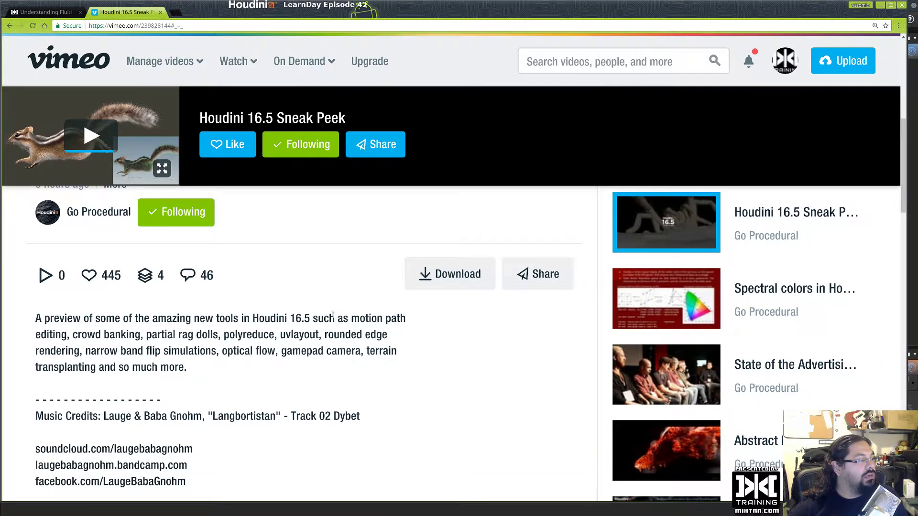
{"action": "scroll", "coordinate": [334, 316], "scroll_direction": "down", "scroll_amount": 3}
{"action": "scroll", "coordinate": [333, 318], "scroll_direction": "up", "scroll_amount": 4}
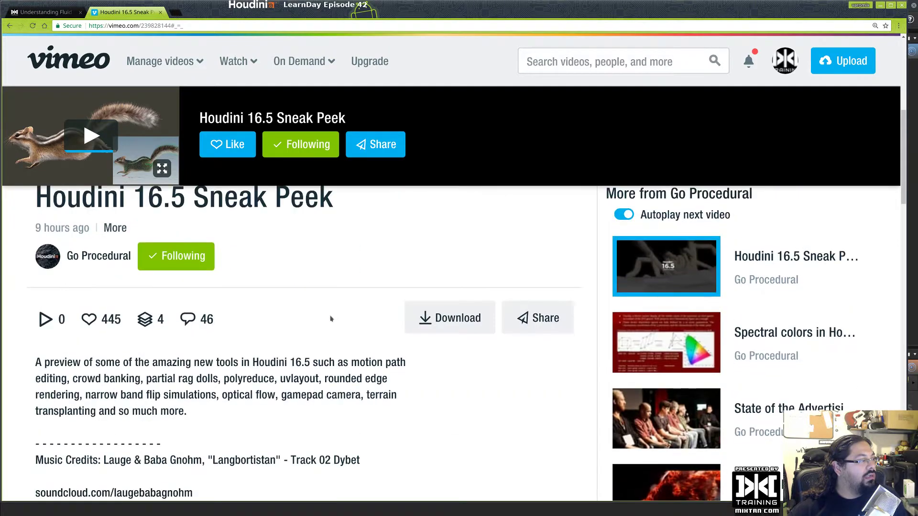
Step: Open the Go Procedural channel in a new tab and look through its profile and featured videos
{"action": "middle_click", "coordinate": [106, 259]}
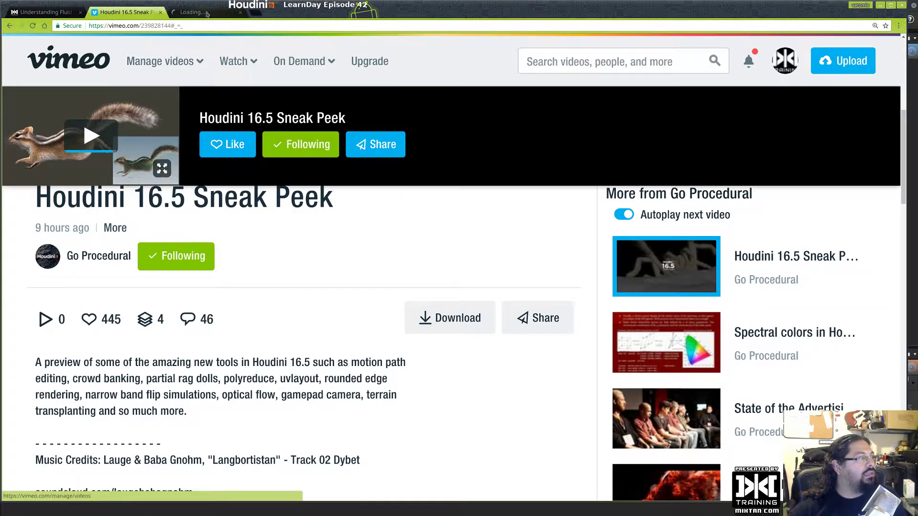
{"action": "key", "text": "ctrl+Tab"}
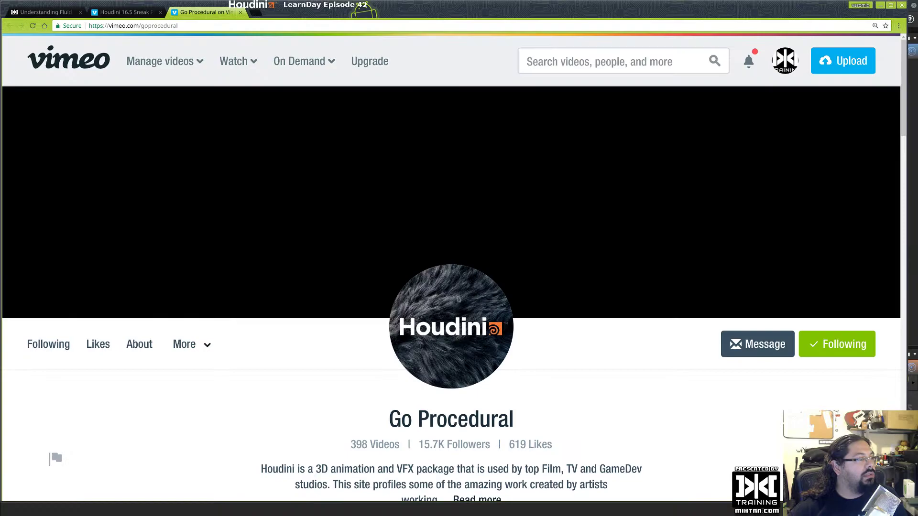
{"action": "scroll", "coordinate": [324, 292], "scroll_direction": "down", "scroll_amount": 3}
{"action": "scroll", "coordinate": [216, 294], "scroll_direction": "down", "scroll_amount": 4}
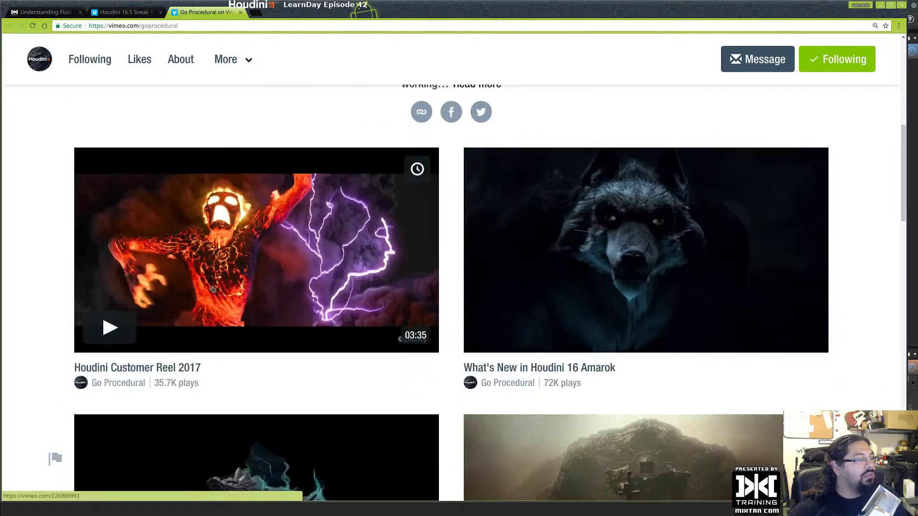
{"action": "scroll", "coordinate": [216, 297], "scroll_direction": "up", "scroll_amount": 3}
{"action": "scroll", "coordinate": [216, 297], "scroll_direction": "down", "scroll_amount": 4}
{"action": "scroll", "coordinate": [201, 292], "scroll_direction": "up", "scroll_amount": 5}
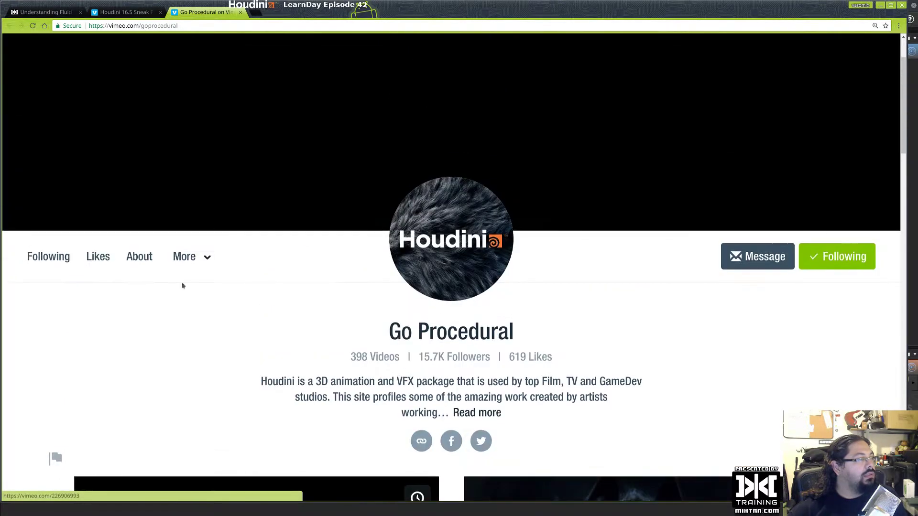
Step: Browse Go Procedural's albums and full video list, open its Houdini 16.5 Sneak Peek entry, and close the extra tab
{"action": "mouse_move", "coordinate": [180, 259]}
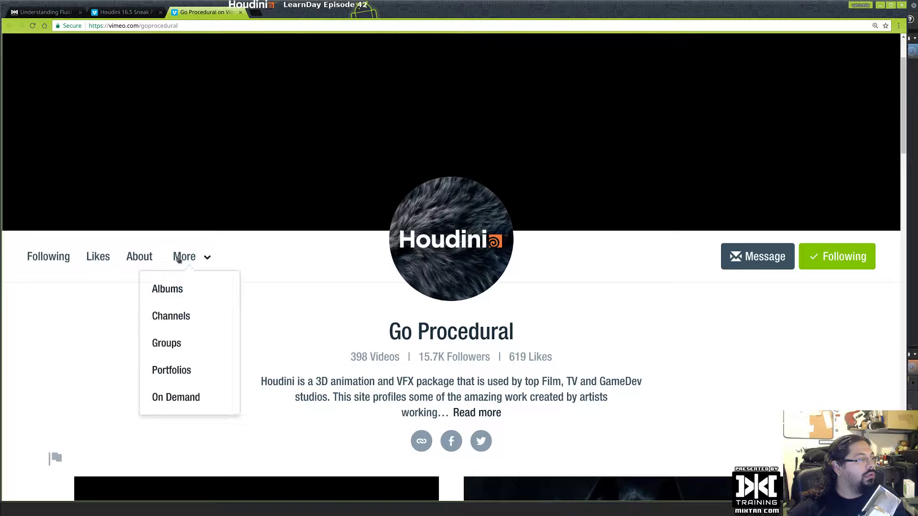
{"action": "left_click", "coordinate": [189, 296]}
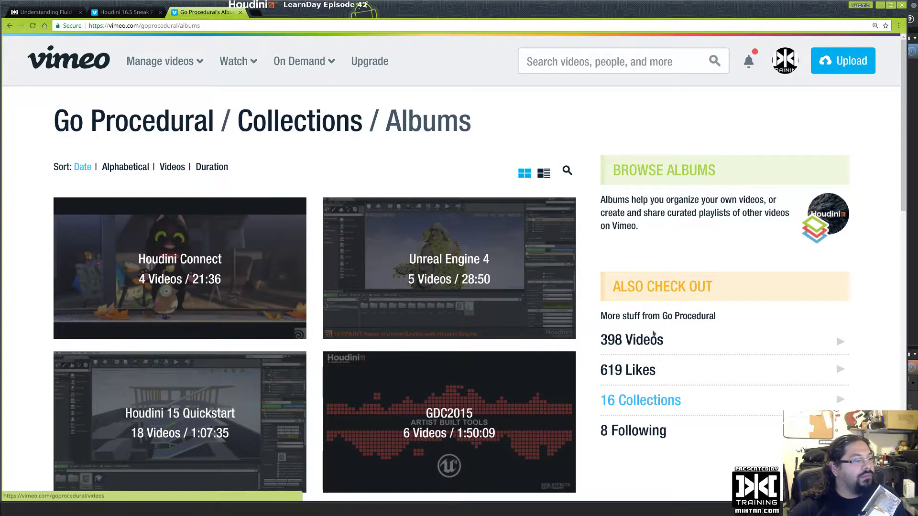
{"action": "left_click", "coordinate": [646, 340]}
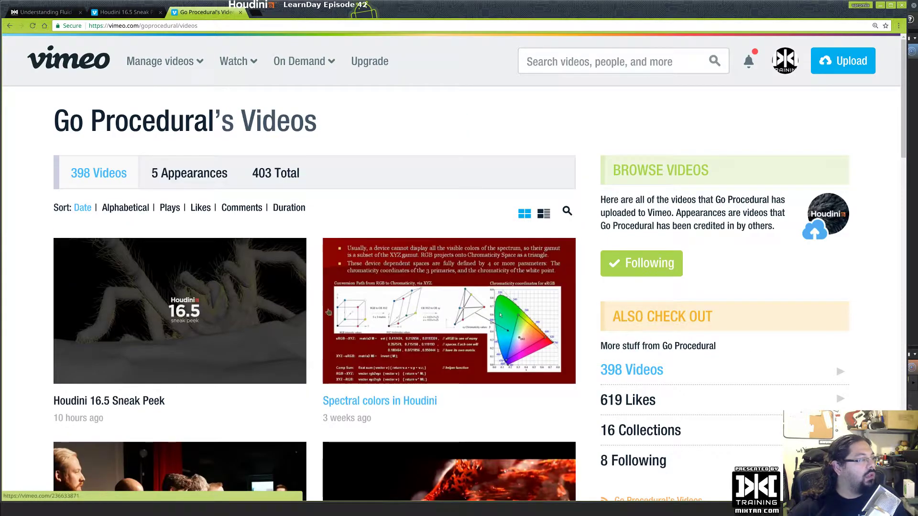
{"action": "scroll", "coordinate": [242, 326], "scroll_direction": "down", "scroll_amount": 1}
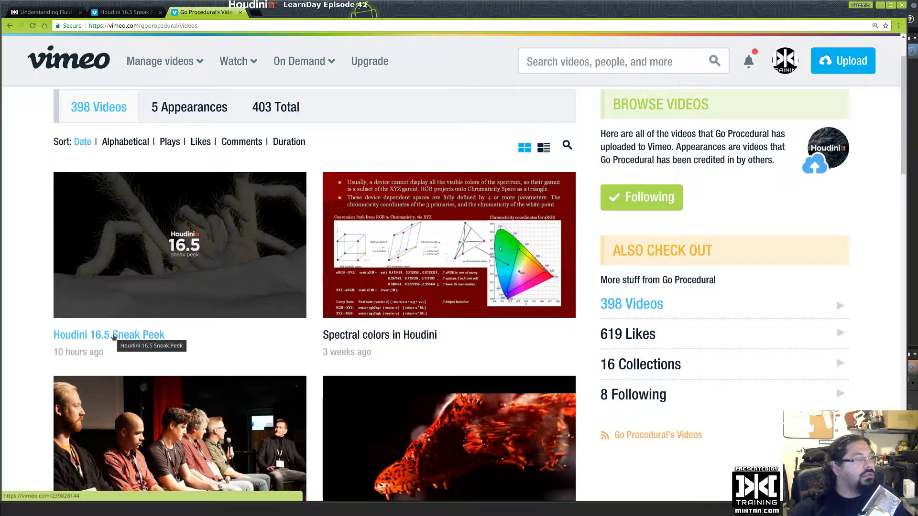
{"action": "left_click", "coordinate": [114, 337]}
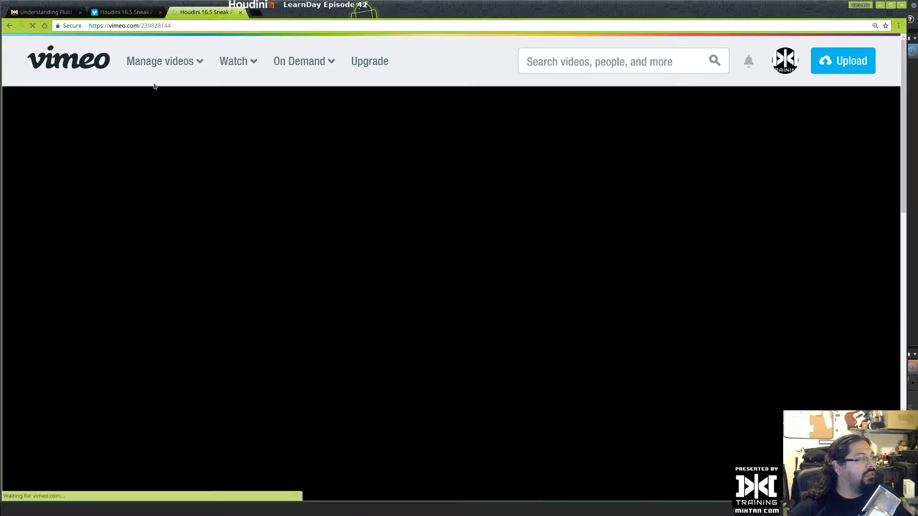
{"action": "left_click", "coordinate": [240, 12]}
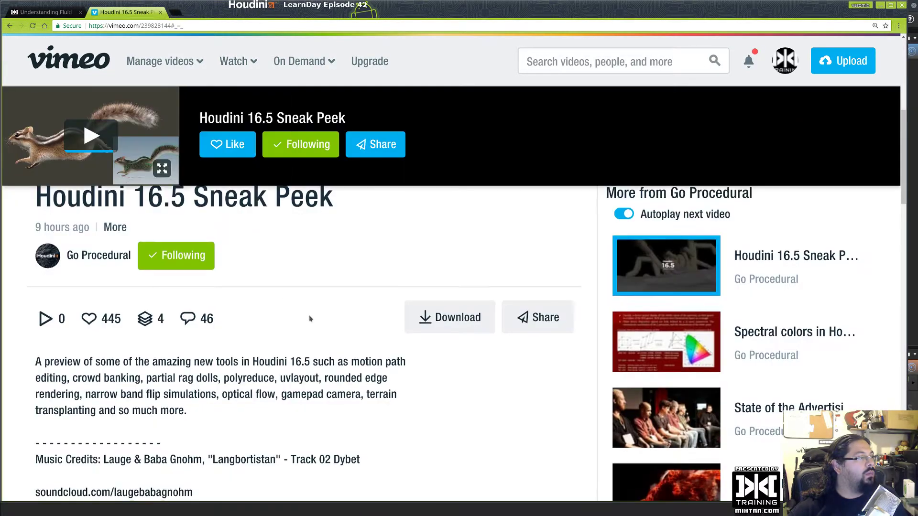
Step: Look through the viewer comments on the Houdini 16.5 Sneak Peek page and search the page for "nov"
{"action": "scroll", "coordinate": [306, 315], "scroll_direction": "down", "scroll_amount": 4}
{"action": "scroll", "coordinate": [309, 315], "scroll_direction": "down", "scroll_amount": 8}
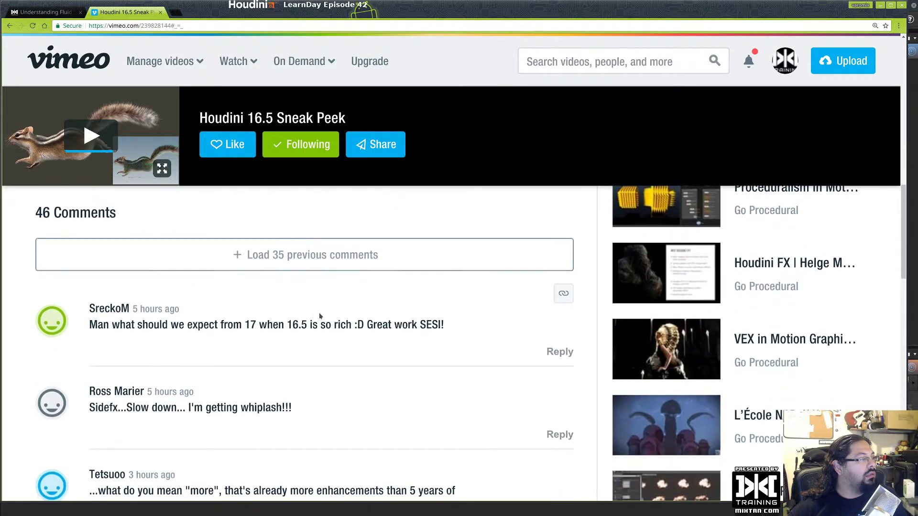
{"action": "scroll", "coordinate": [322, 315], "scroll_direction": "down", "scroll_amount": 15}
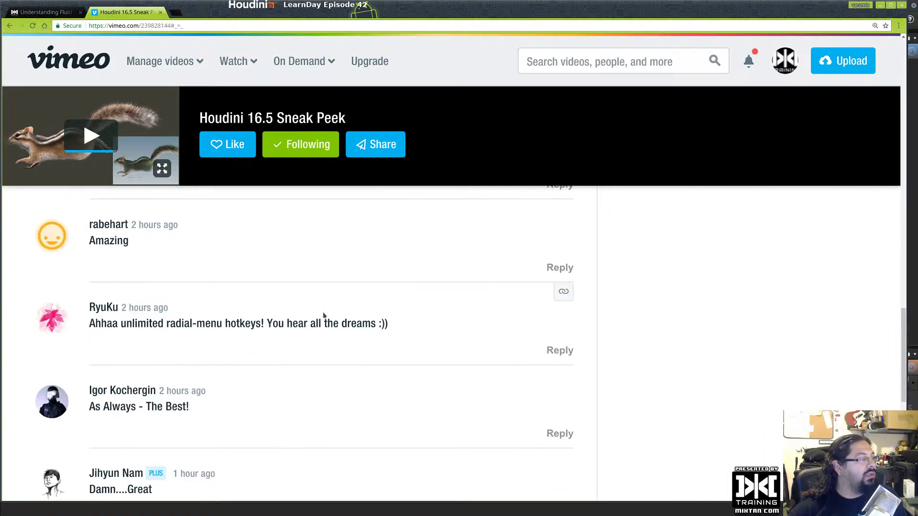
{"action": "scroll", "coordinate": [326, 312], "scroll_direction": "up", "scroll_amount": 3}
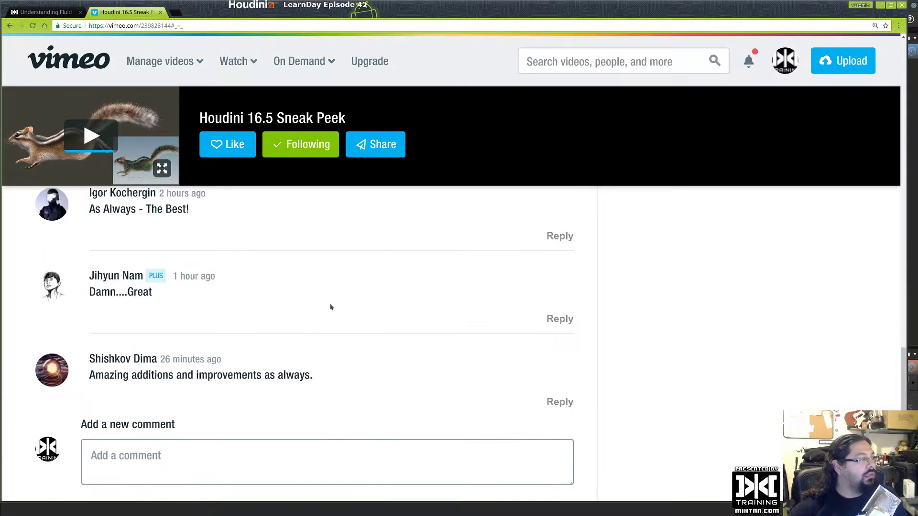
{"action": "key", "text": "ctrl+f"}
{"action": "type", "text": "nov"}
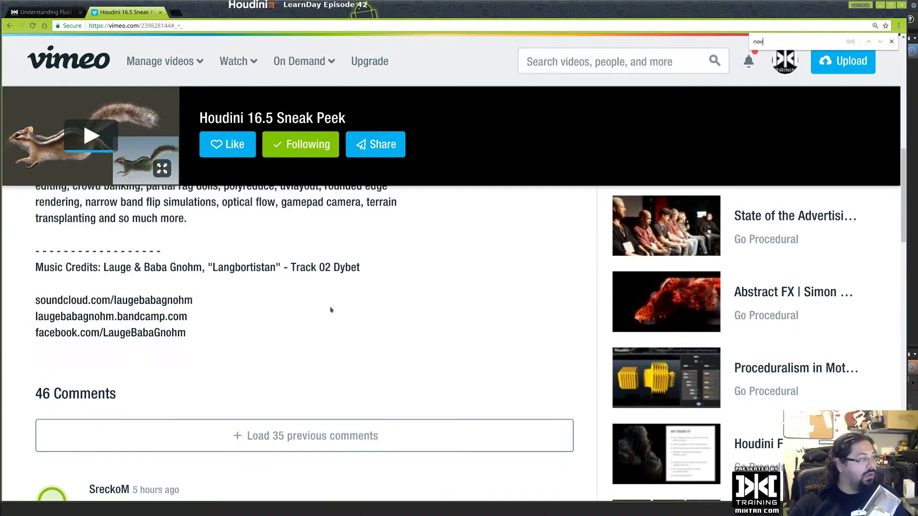
Step: Return to the Houdini 16.5 Sneak Peek video player on its page and switch to Houdini
{"action": "scroll", "coordinate": [319, 311], "scroll_direction": "up", "scroll_amount": 3}
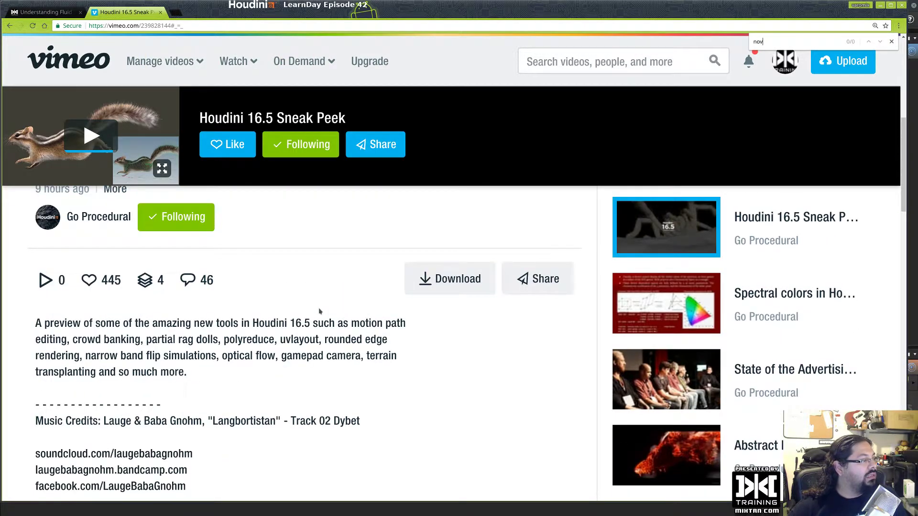
{"action": "scroll", "coordinate": [320, 311], "scroll_direction": "up", "scroll_amount": 6}
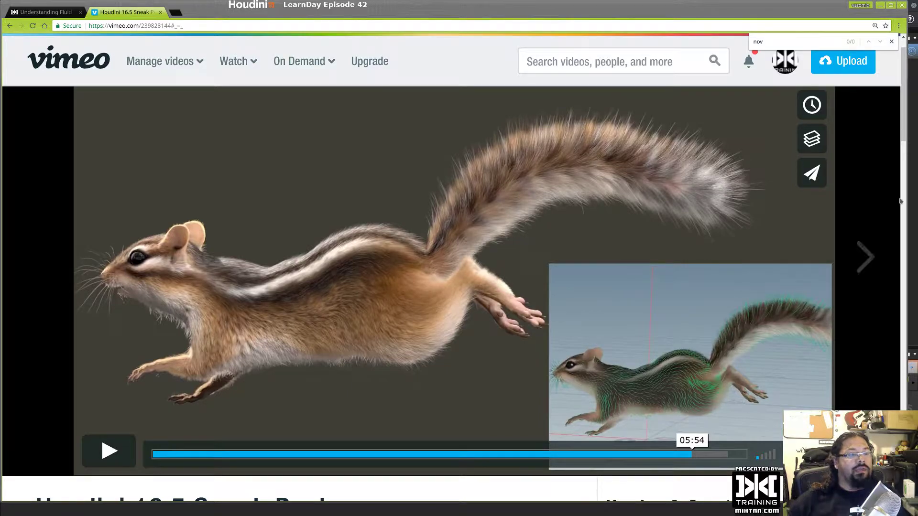
{"action": "key", "text": "alt+Tab"}
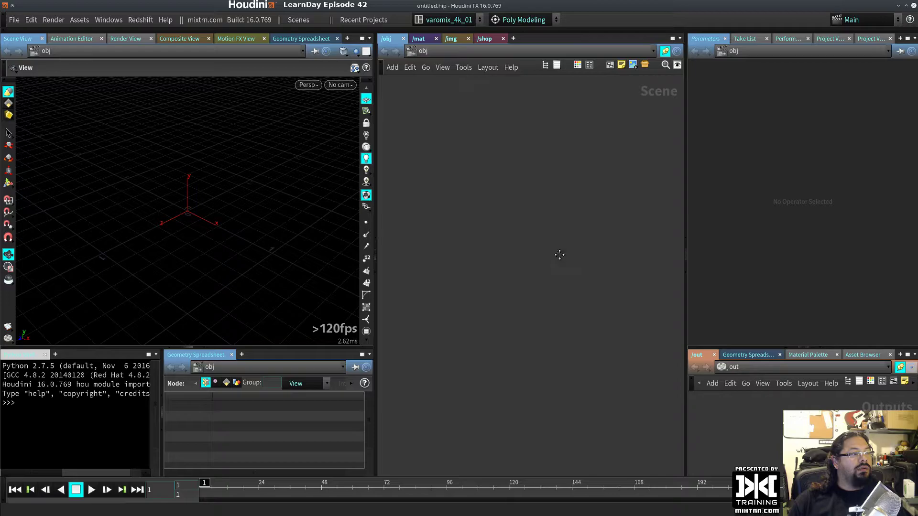
{"action": "mouse_move", "coordinate": [217, 219]}
{"action": "middle_mouse_down"}
{"action": "mouse_move", "coordinate": [209, 215]}
{"action": "mouse_move", "coordinate": [220, 234]}
{"action": "mouse_move", "coordinate": [224, 227]}
{"action": "middle_mouse_up"}
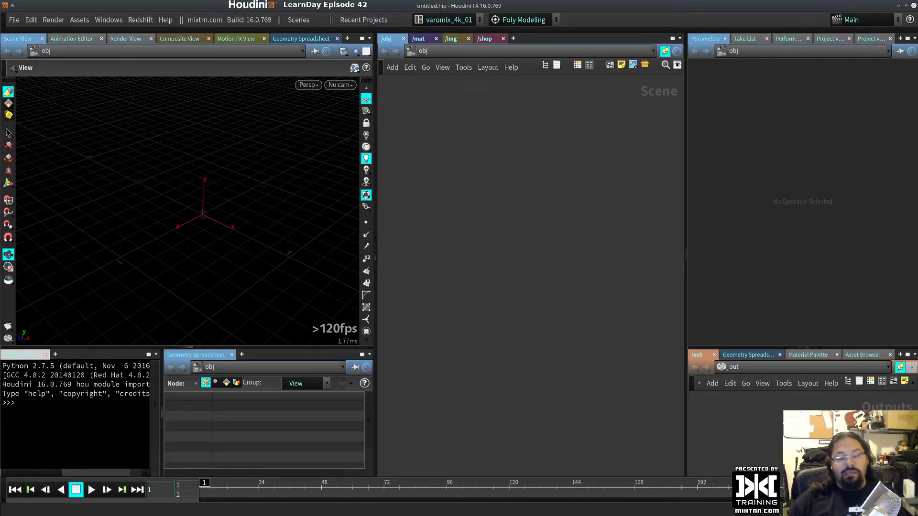
{"action": "key", "text": "super+e"}
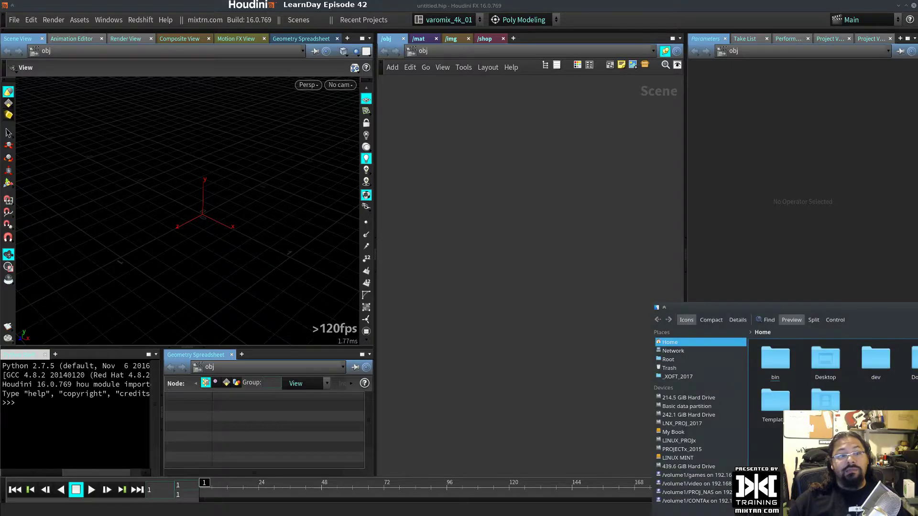
{"action": "key", "text": "alt+F4"}
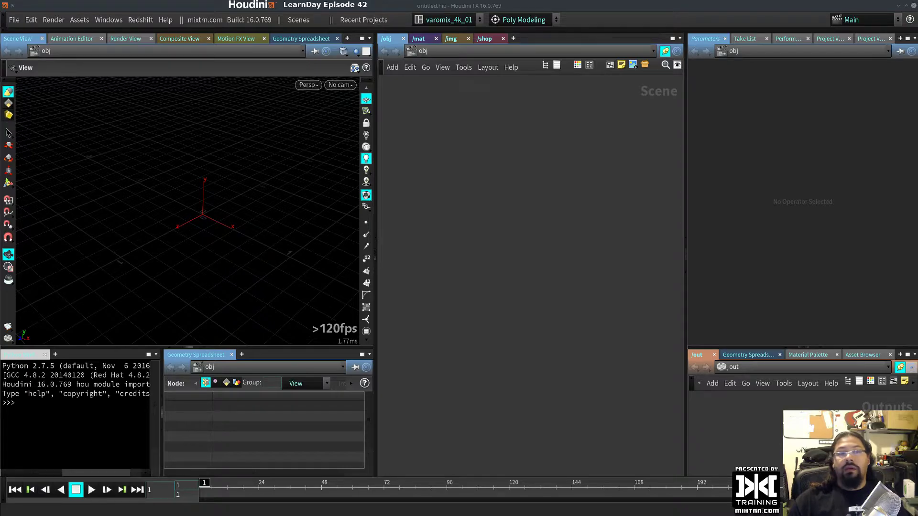
{"action": "key", "text": "v"}
{"action": "key", "text": "v"}
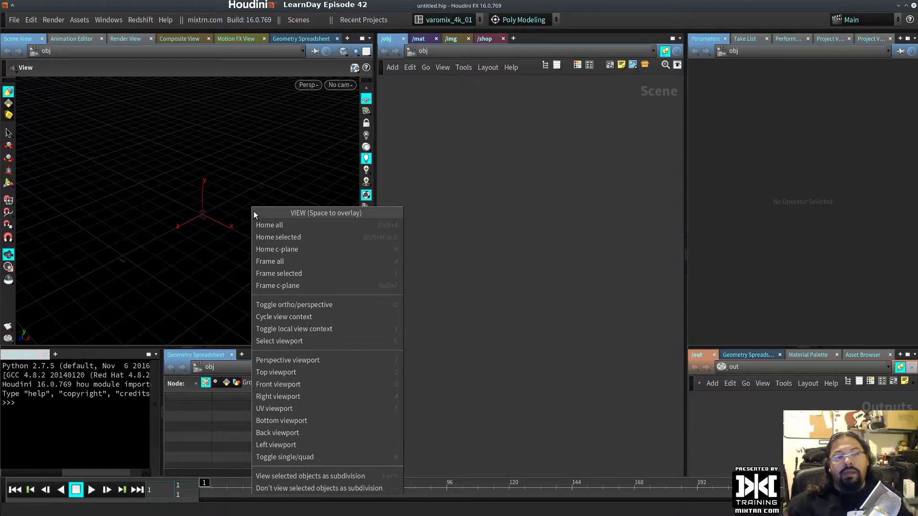
{"action": "left_click", "coordinate": [583, 226]}
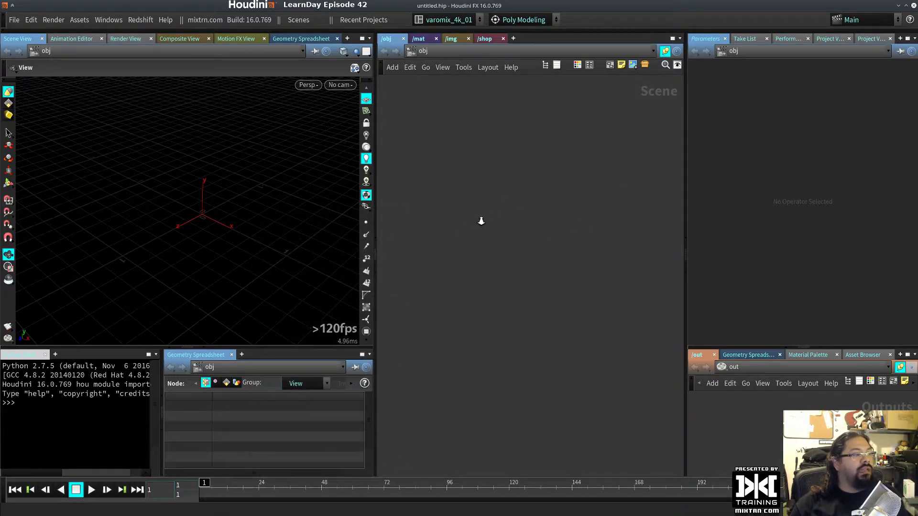
Step: Add a rubber toy test geometry object to the object network, frame it, and move its node slightly up
{"action": "key", "text": "Tab"}
{"action": "type", "text": "geo"}
{"action": "key", "text": "Return"}
{"action": "left_click", "coordinate": [516, 240]}
{"action": "key", "text": "h"}
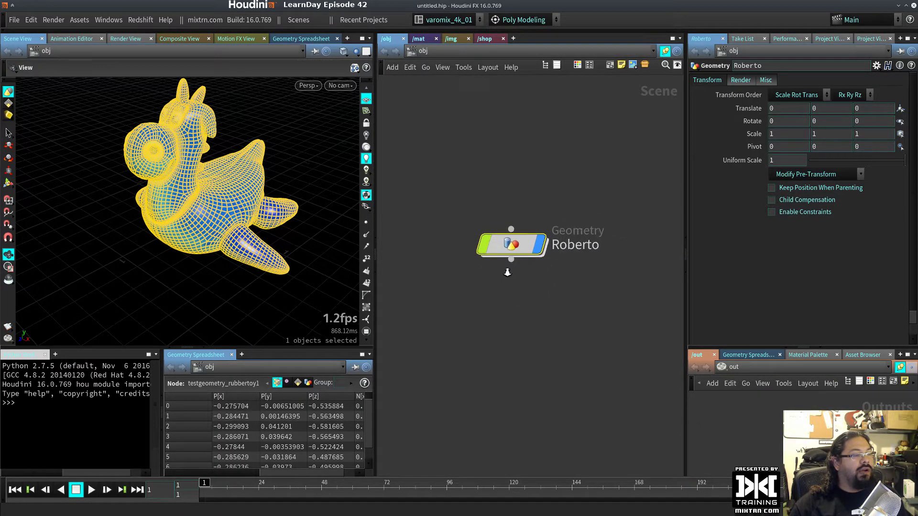
{"action": "middle_click_drag", "start_coordinate": [495, 209], "coordinate": [470, 199]}
{"action": "left_click_drag", "start_coordinate": [205, 201], "coordinate": [172, 225]}
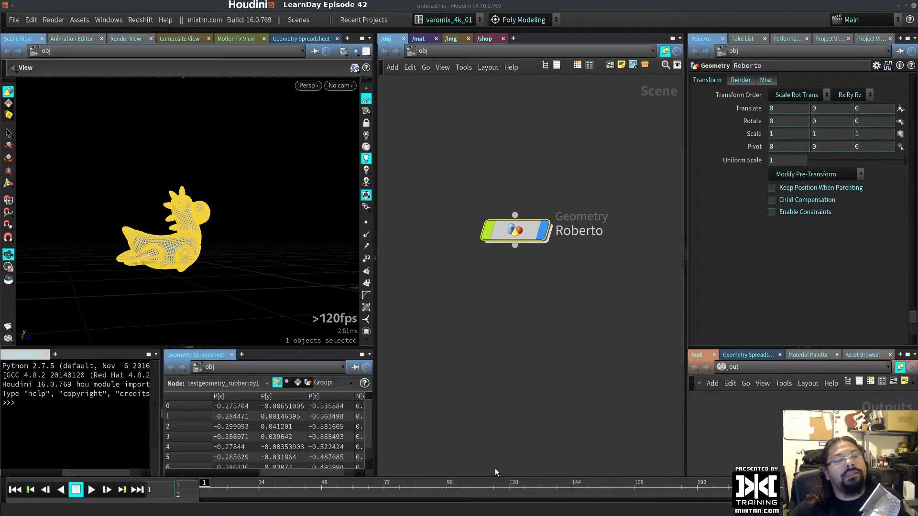
{"action": "left_click_drag", "start_coordinate": [519, 228], "coordinate": [546, 193]}
Step: Switch to the browser and look through the Redshift3D channel's home page, from its presentations down to the old introduction videos
{"action": "mouse_move", "coordinate": [547, 193]}
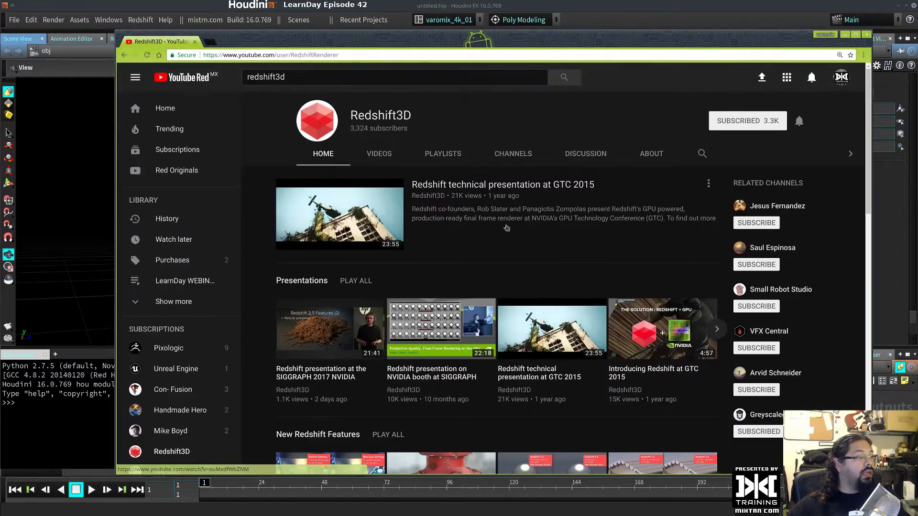
{"action": "scroll", "coordinate": [504, 216], "scroll_direction": "down", "scroll_amount": 1}
{"action": "scroll", "coordinate": [504, 216], "scroll_direction": "down", "scroll_amount": 5}
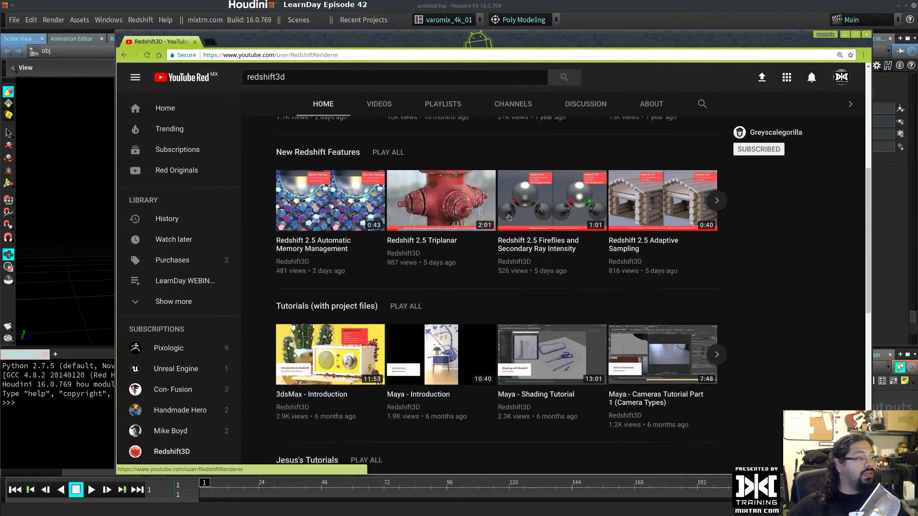
{"action": "scroll", "coordinate": [492, 234], "scroll_direction": "down", "scroll_amount": 6}
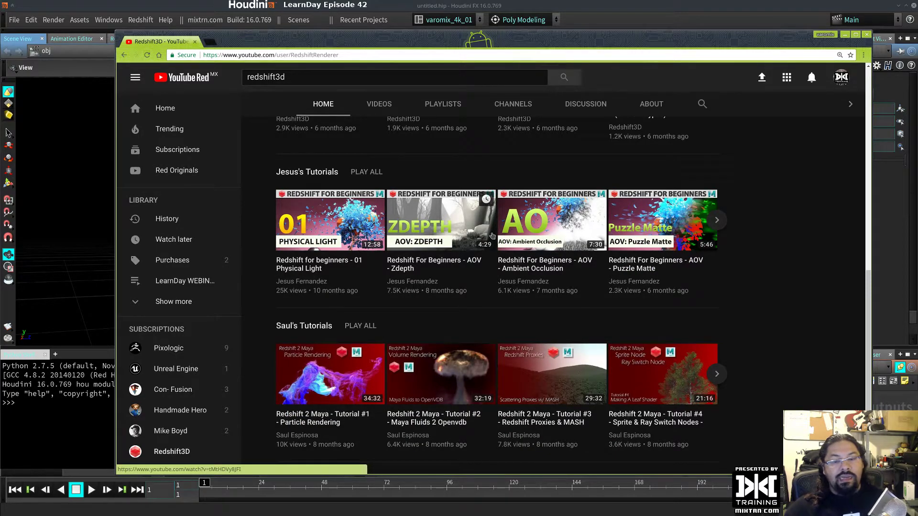
{"action": "scroll", "coordinate": [502, 287], "scroll_direction": "down", "scroll_amount": 3}
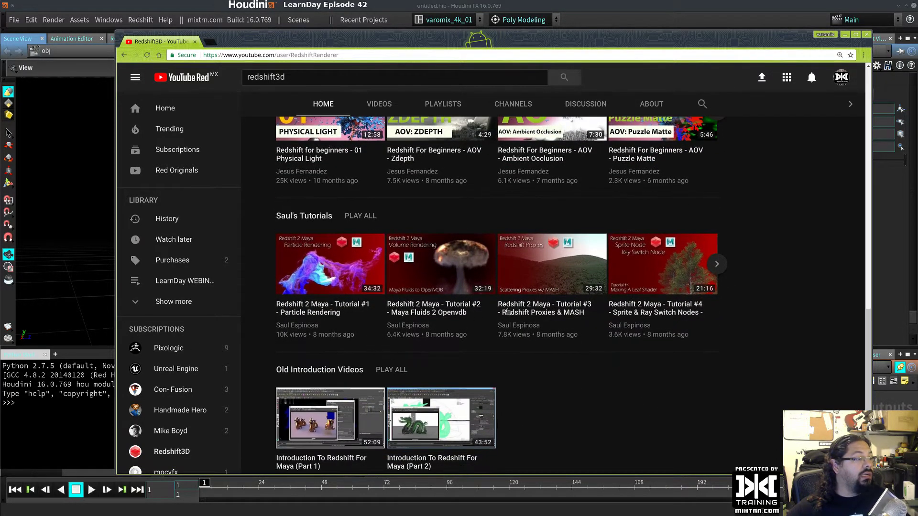
{"action": "scroll", "coordinate": [507, 312], "scroll_direction": "up", "scroll_amount": 20}
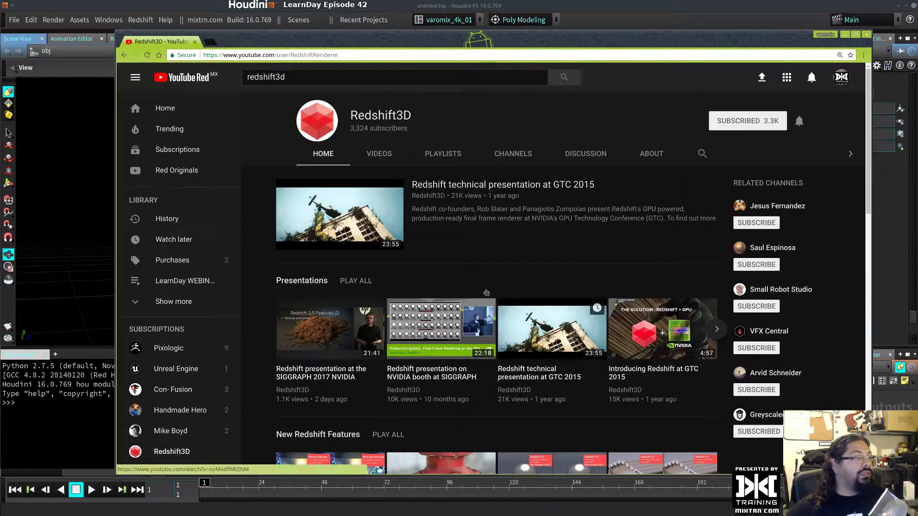
Step: Browse the Redshift3D channel's playlists and its complete list of uploaded videos
{"action": "left_click", "coordinate": [444, 154]}
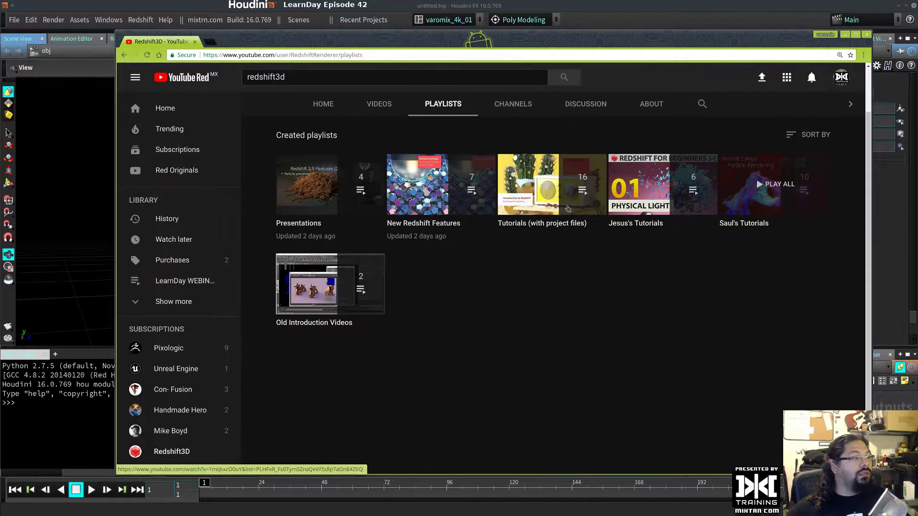
{"action": "left_click", "coordinate": [379, 104]}
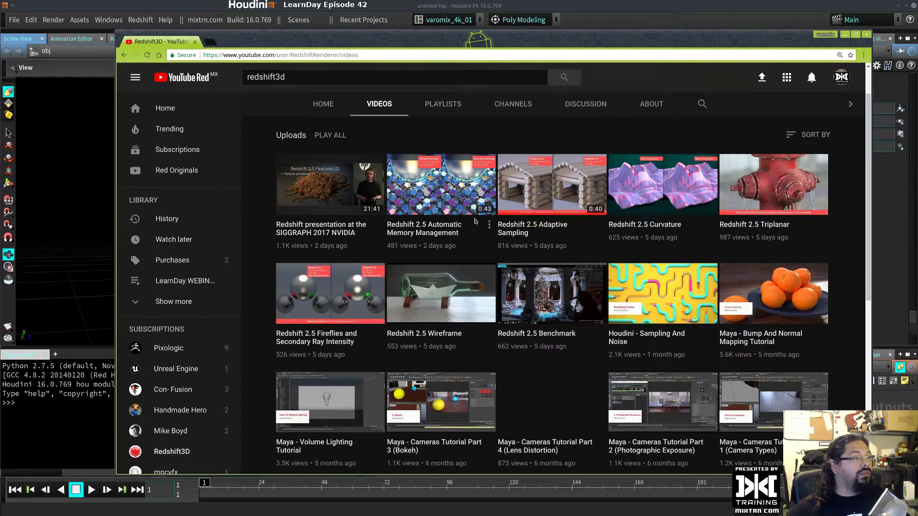
{"action": "scroll", "coordinate": [463, 245], "scroll_direction": "down", "scroll_amount": 4}
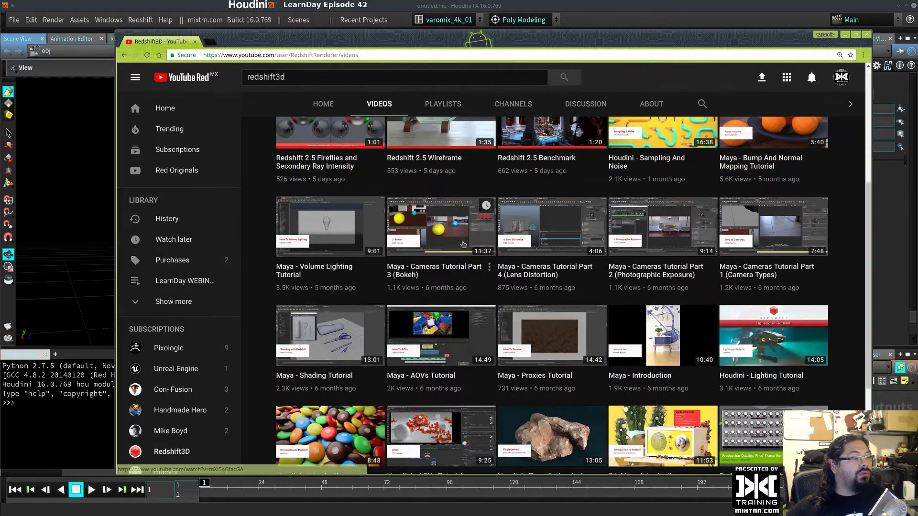
{"action": "scroll", "coordinate": [462, 245], "scroll_direction": "down", "scroll_amount": 3}
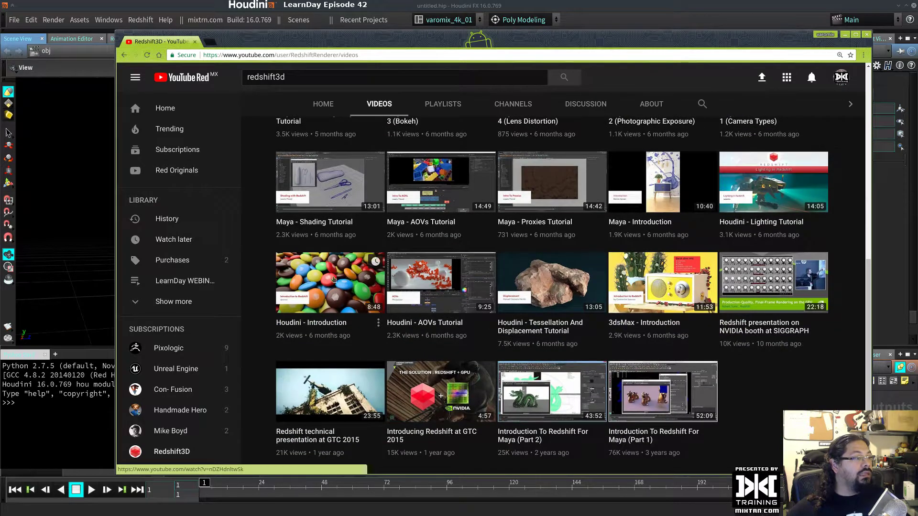
Step: Open the "Houdini - Introduction" video, pause it, check its title and description, and minimize the browser window
{"action": "left_click", "coordinate": [329, 324]}
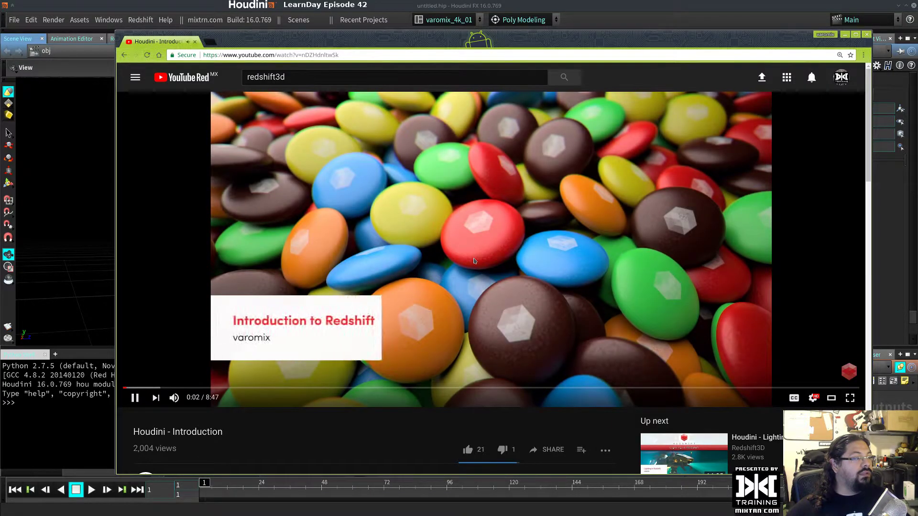
{"action": "left_click", "coordinate": [252, 354]}
{"action": "scroll", "coordinate": [368, 308], "scroll_direction": "down", "scroll_amount": 3}
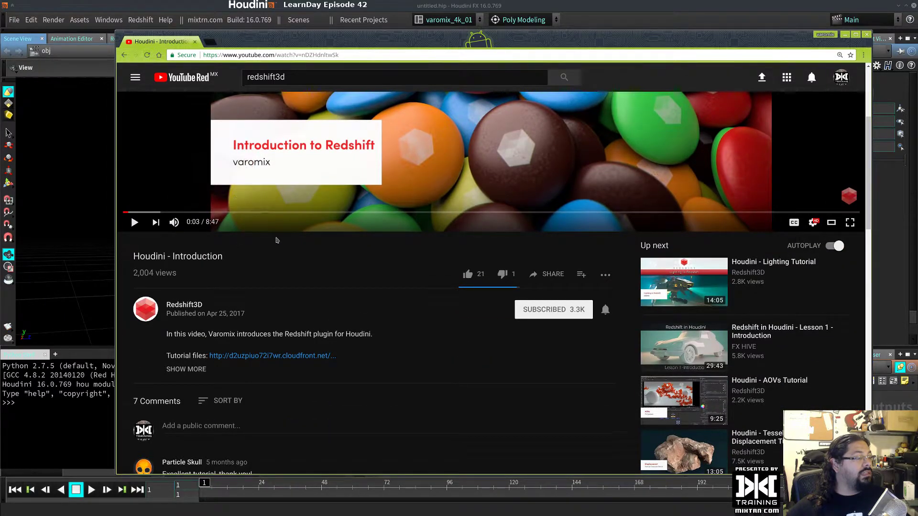
{"action": "scroll", "coordinate": [284, 259], "scroll_direction": "up", "scroll_amount": 3}
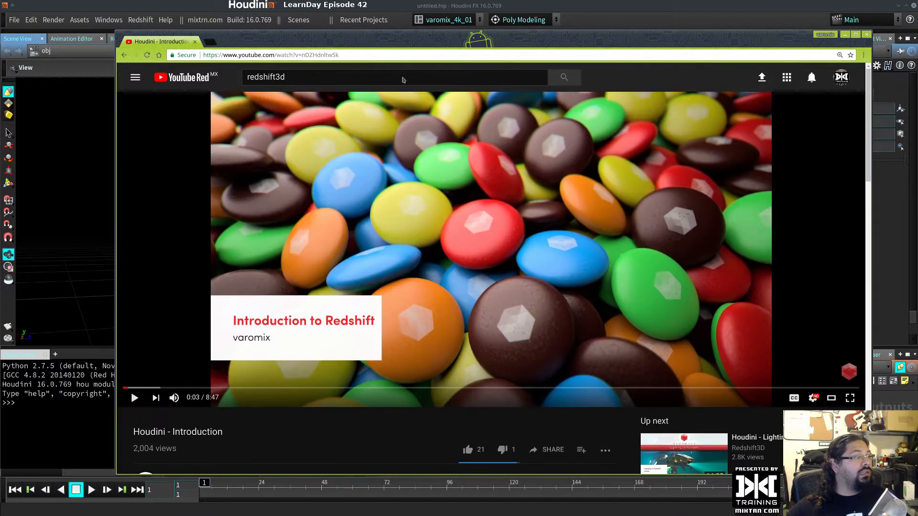
{"action": "left_click", "coordinate": [417, 55]}
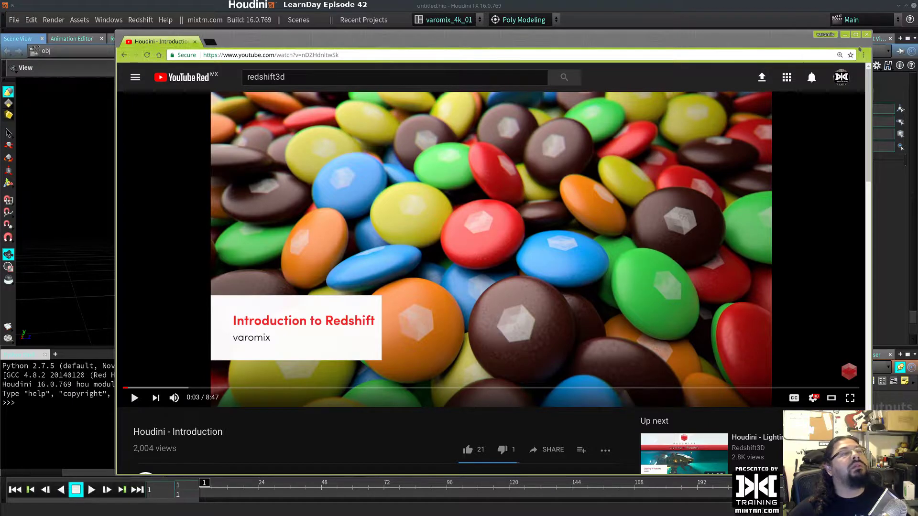
{"action": "left_click", "coordinate": [844, 35]}
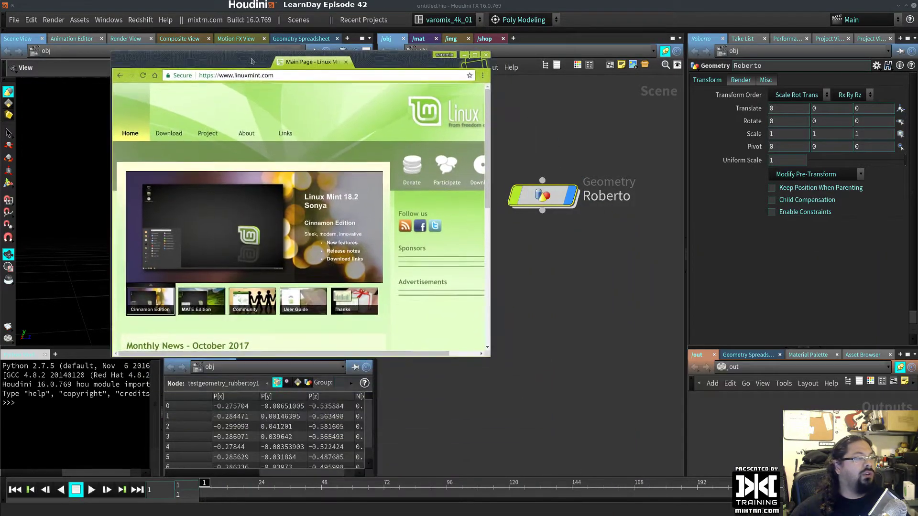
Step: Enlarge the Linux Mint browser window and page, open the Cinnamon Edition release post, and return to the homepage
{"action": "key", "text": "super+Up"}
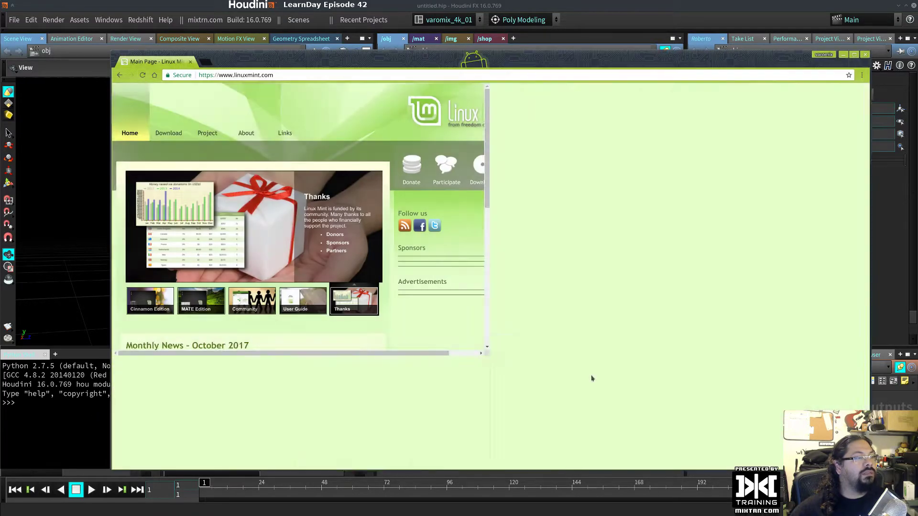
{"action": "scroll", "coordinate": [591, 340], "scroll_direction": "up", "scroll_amount": 6, "text": "ctrl"}
{"action": "scroll", "coordinate": [591, 340], "scroll_direction": "down", "scroll_amount": 3, "text": "ctrl"}
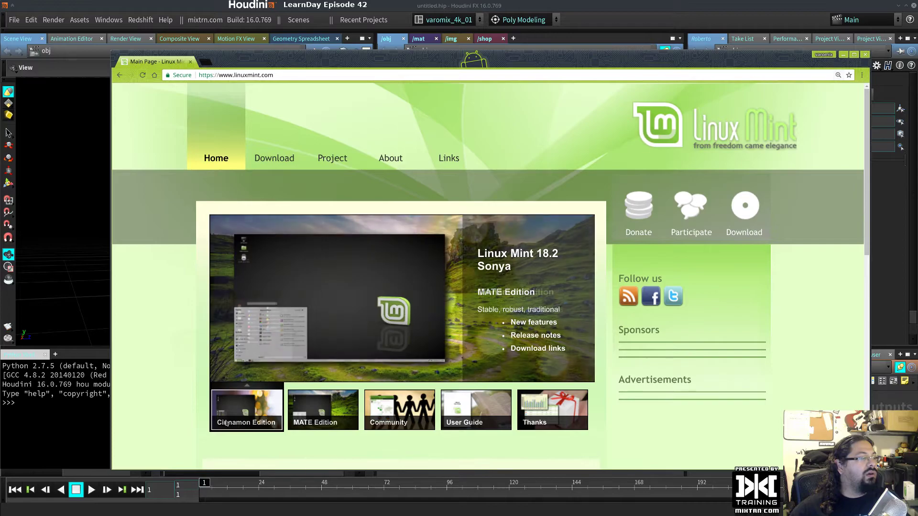
{"action": "left_click", "coordinate": [227, 423]}
{"action": "scroll", "coordinate": [163, 389], "scroll_direction": "down", "scroll_amount": 1}
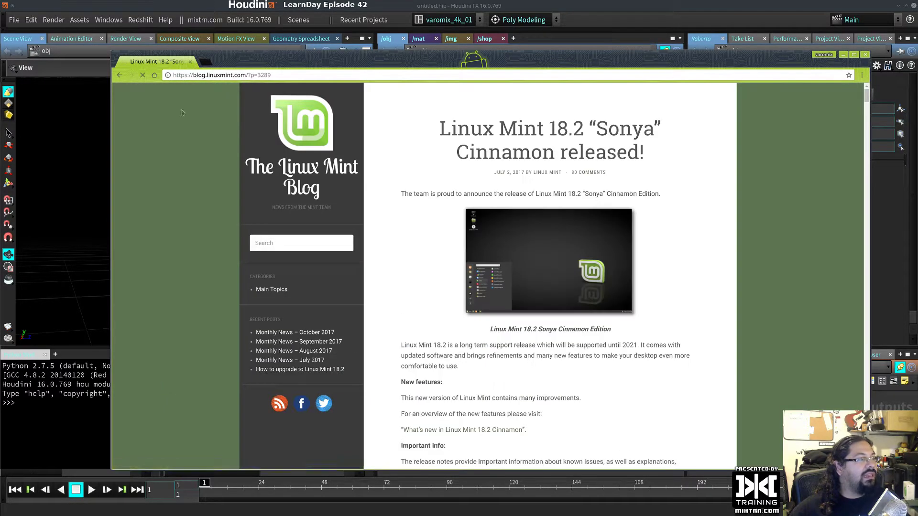
{"action": "left_click", "coordinate": [120, 75]}
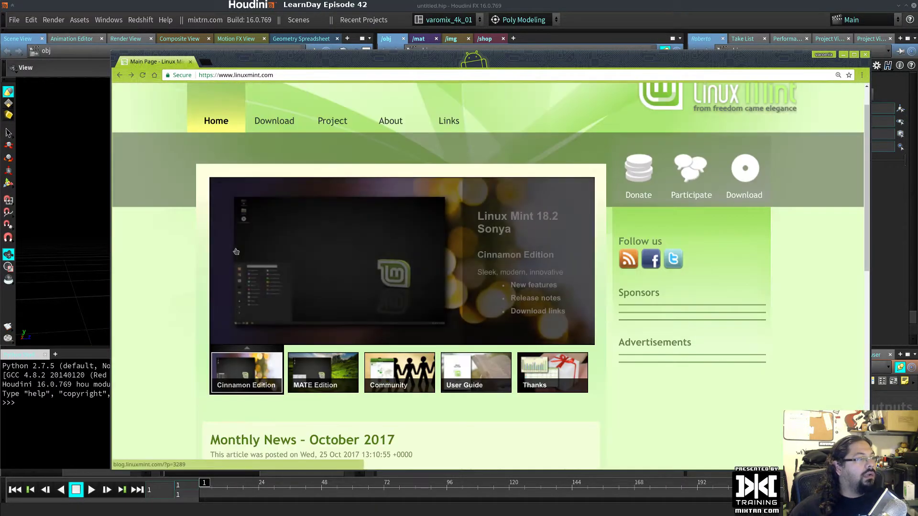
Step: Open Linux Mint's list of all versions and view the editions of 18.2 "Sonya" at 200% zoom
{"action": "scroll", "coordinate": [324, 318], "scroll_direction": "down", "scroll_amount": 2}
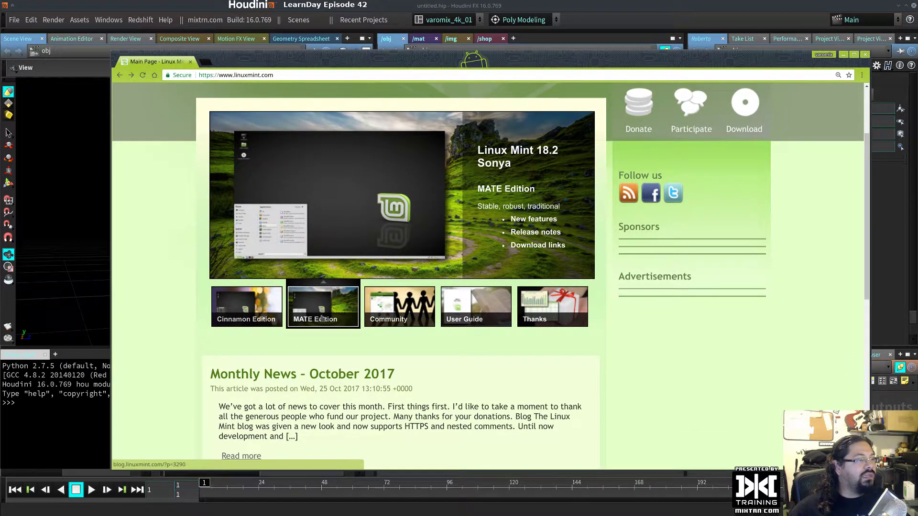
{"action": "left_click", "coordinate": [245, 309]}
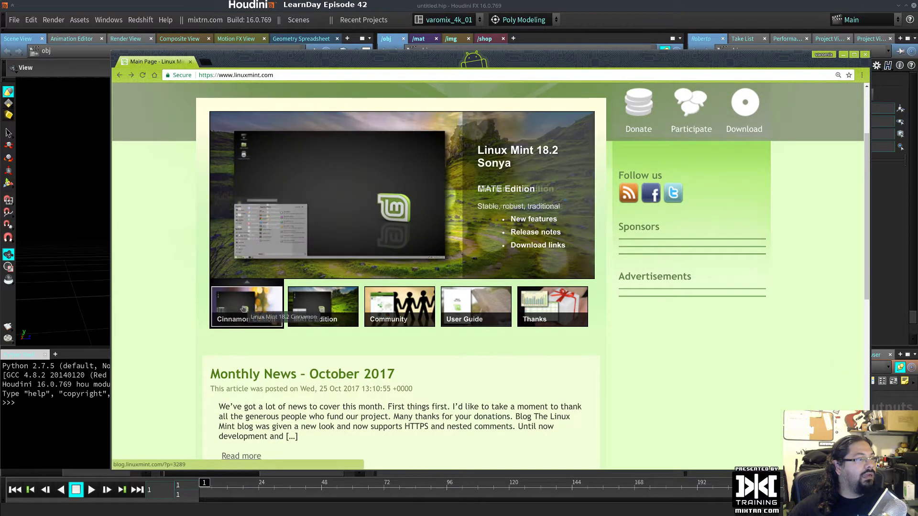
{"action": "scroll", "coordinate": [245, 309], "scroll_direction": "up", "scroll_amount": 3}
{"action": "mouse_move", "coordinate": [274, 158]}
{"action": "left_click", "coordinate": [345, 196]}
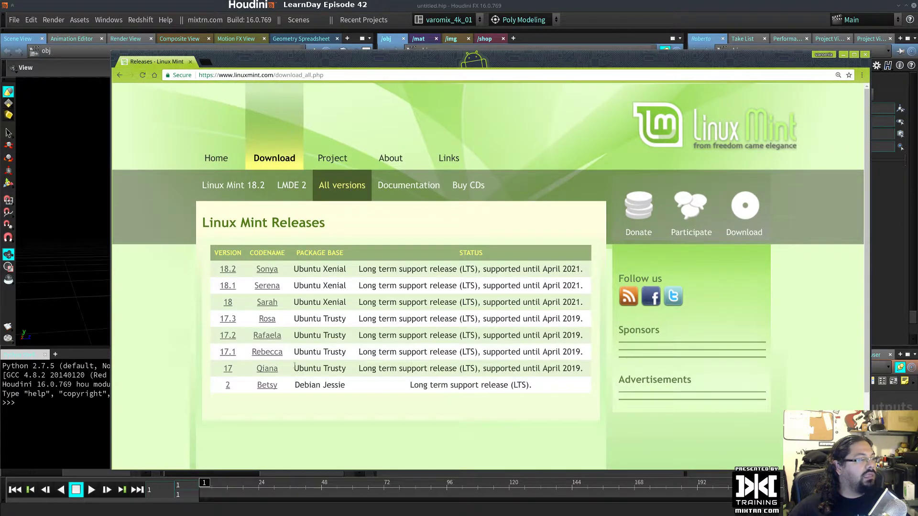
{"action": "left_click", "coordinate": [266, 270]}
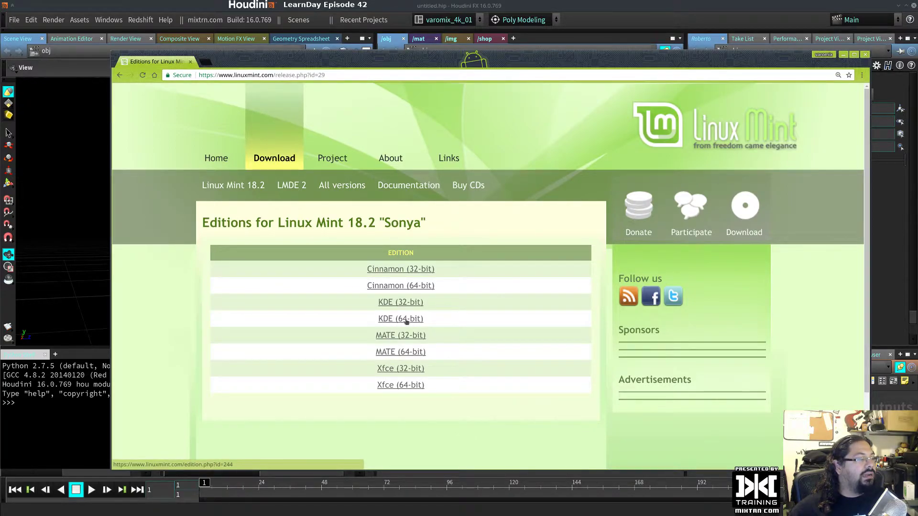
{"action": "scroll", "coordinate": [387, 322], "scroll_direction": "up", "scroll_amount": 5, "text": "ctrl"}
{"action": "scroll", "coordinate": [388, 323], "scroll_direction": "down", "scroll_amount": 2}
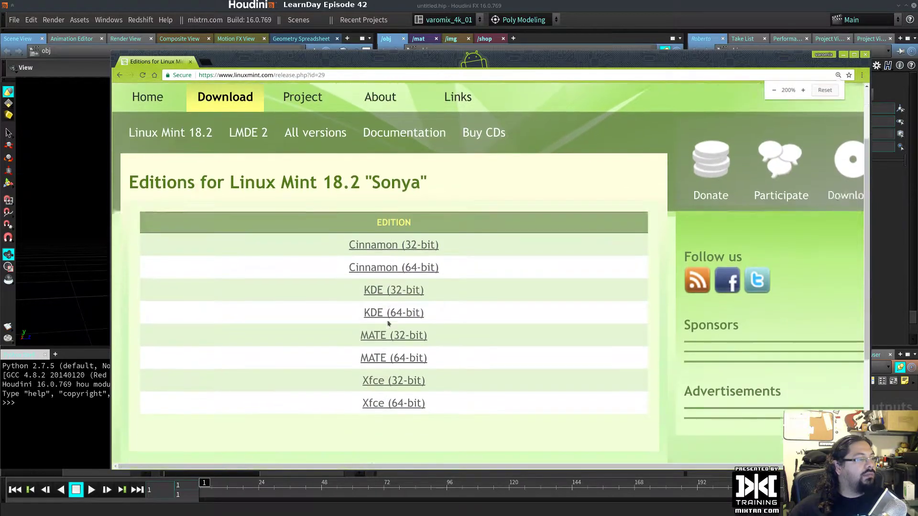
Step: Go back to the Linux Mint homepage and look over its enlarged edition banners and the October 2017 news
{"action": "scroll", "coordinate": [373, 293], "scroll_direction": "down", "scroll_amount": 5, "text": "ctrl"}
{"action": "scroll", "coordinate": [282, 284], "scroll_direction": "up", "scroll_amount": 3}
{"action": "left_click", "coordinate": [148, 183]}
{"action": "scroll", "coordinate": [203, 215], "scroll_direction": "up", "scroll_amount": 5, "text": "ctrl"}
{"action": "scroll", "coordinate": [203, 214], "scroll_direction": "down", "scroll_amount": 3}
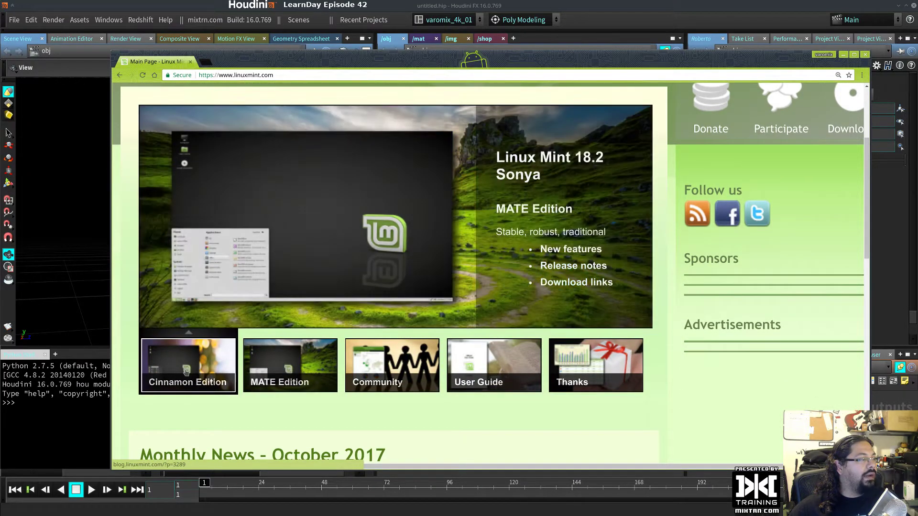
{"action": "scroll", "coordinate": [264, 373], "scroll_direction": "down", "scroll_amount": 2}
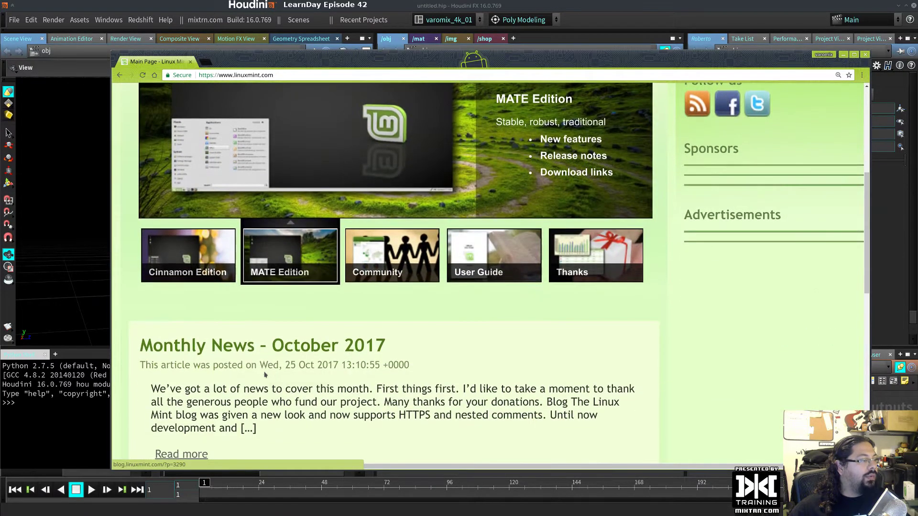
Step: Open the Ubuntu website to show the Ubuntu 17.10 page, open a blank tab, and close the browser window
{"action": "scroll", "coordinate": [306, 215], "scroll_direction": "up", "scroll_amount": 3}
{"action": "left_click", "coordinate": [343, 78]}
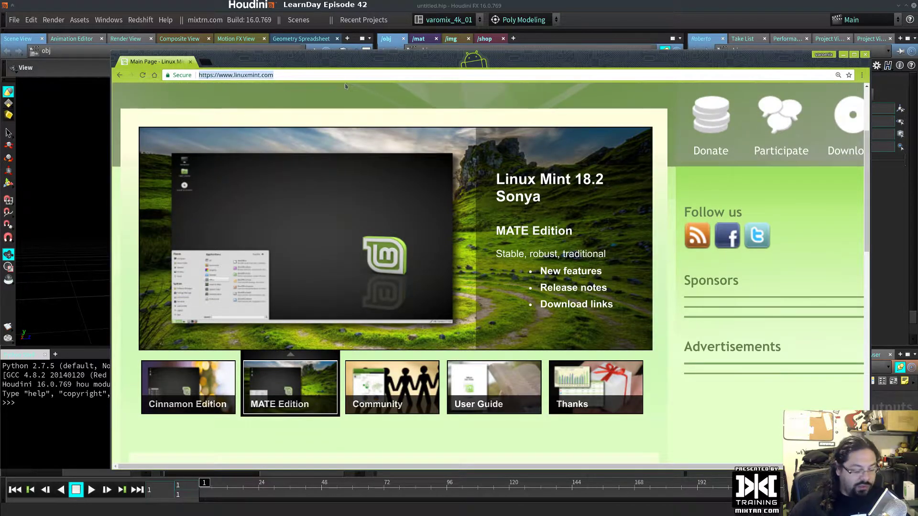
{"action": "type", "text": "ubun"}
{"action": "key", "text": "Return"}
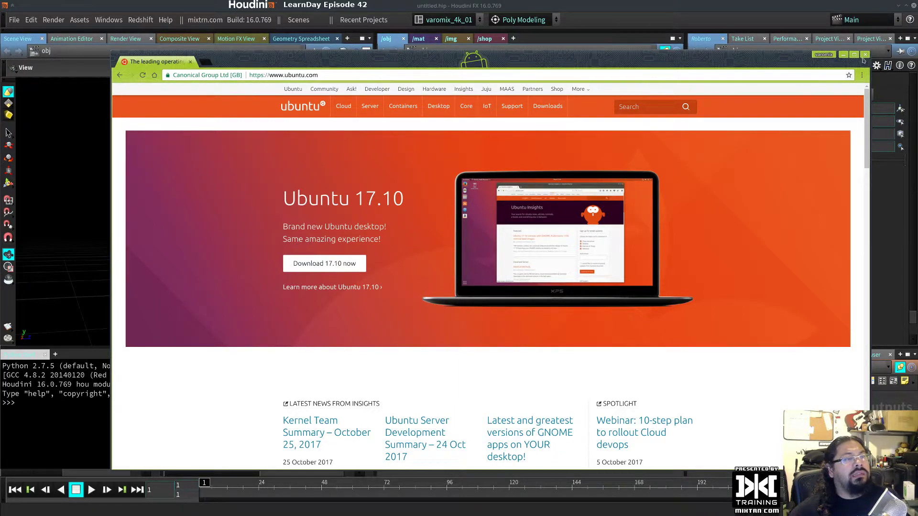
{"action": "left_click", "coordinate": [205, 62]}
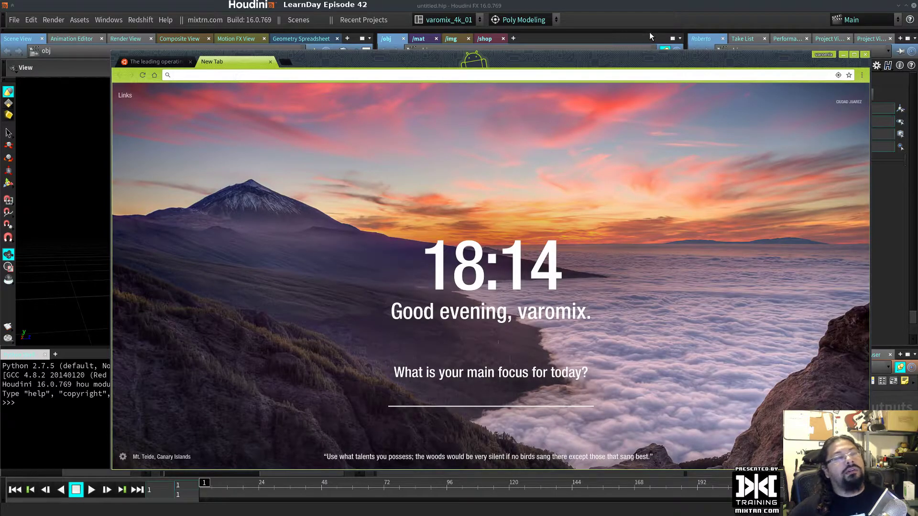
{"action": "left_click", "coordinate": [865, 54]}
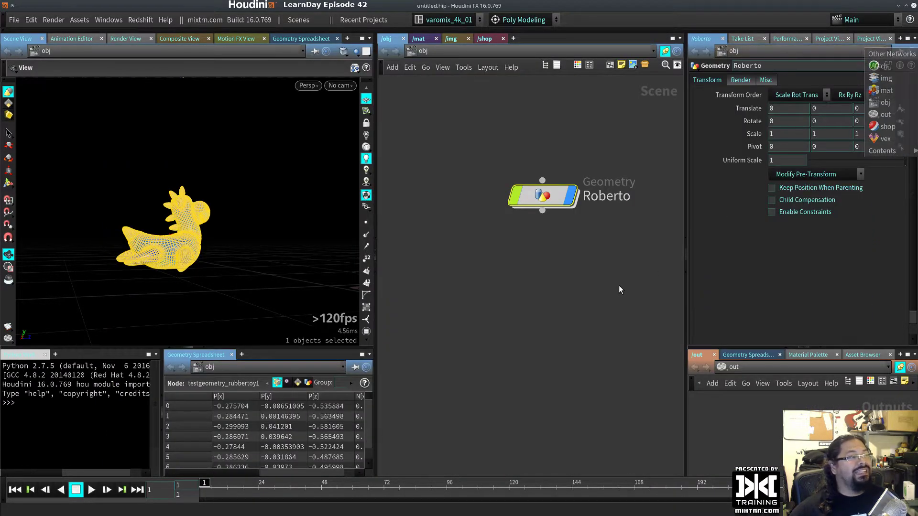
Step: Open the file manager, bring it into view, and open the houdini-16.0.736-linux_x86_64_gcc4.8 folder under _XOFT_2017/LINUX/H16
{"action": "key", "text": "super+e"}
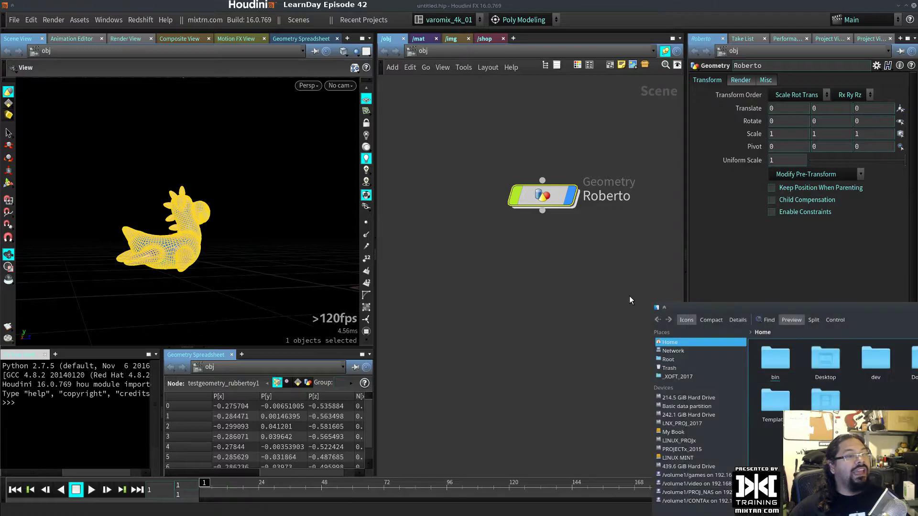
{"action": "left_click_drag", "start_coordinate": [789, 307], "coordinate": [917, 361]}
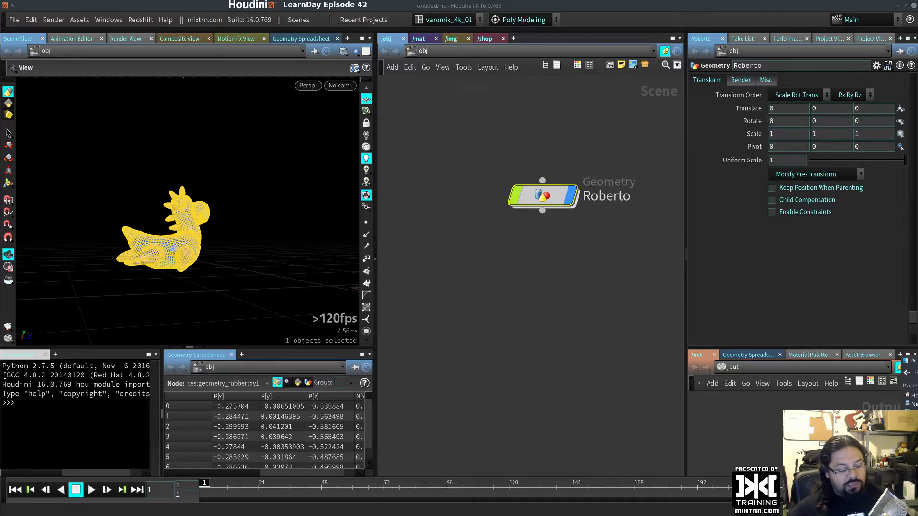
{"action": "left_click_drag", "start_coordinate": [917, 425], "coordinate": [674, 254], "text": "alt"}
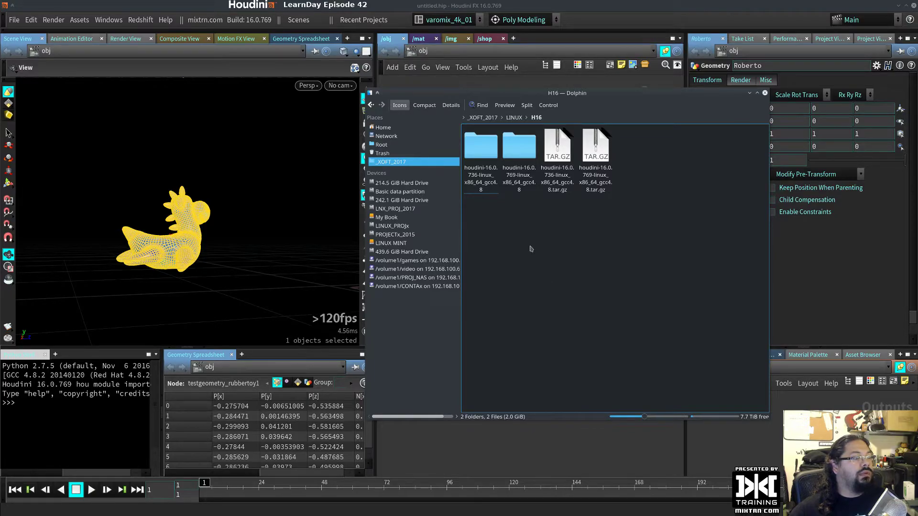
{"action": "left_click", "coordinate": [529, 158]}
{"action": "left_click", "coordinate": [488, 152]}
{"action": "left_click", "coordinate": [538, 152]}
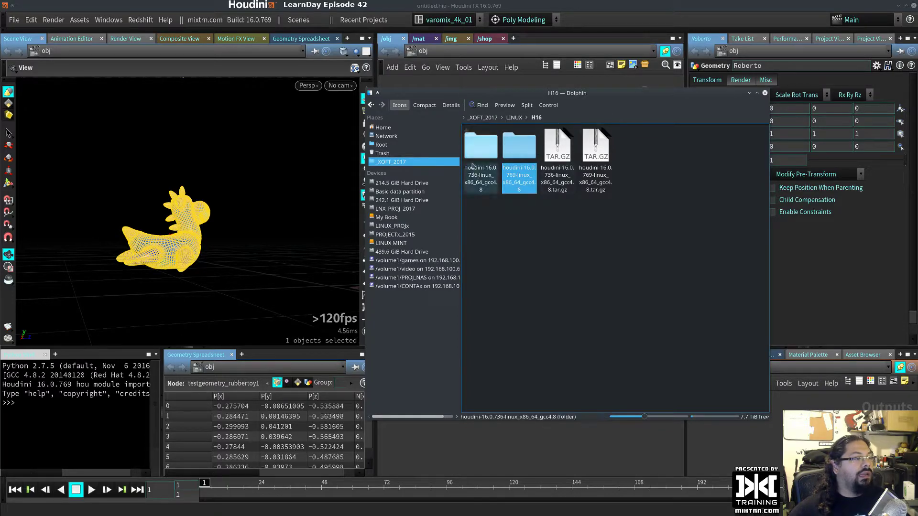
{"action": "left_click", "coordinate": [490, 153]}
{"action": "double_click", "coordinate": [486, 153]}
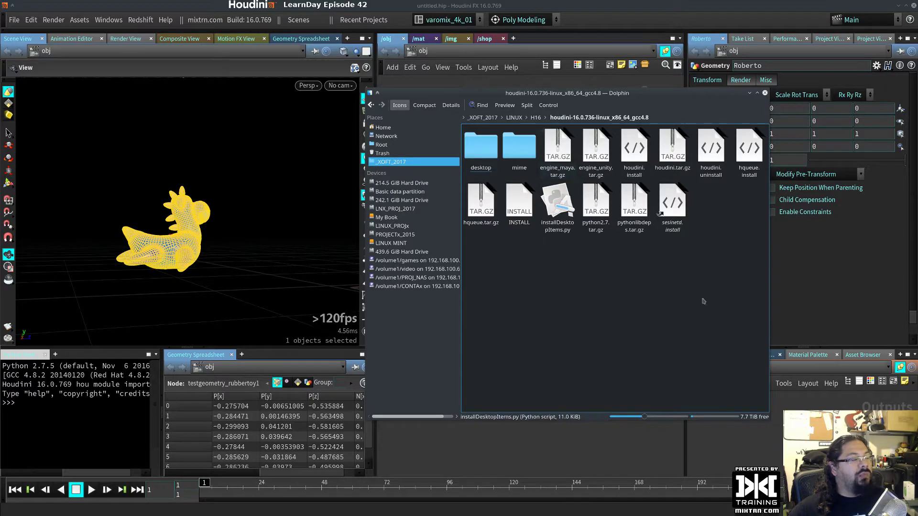
Step: Reposition and widen the file manager window and enlarge its file icons
{"action": "left_click_drag", "start_coordinate": [624, 290], "coordinate": [556, 352], "text": "alt"}
{"action": "scroll", "coordinate": [557, 351], "scroll_direction": "up", "scroll_amount": 2, "text": "ctrl"}
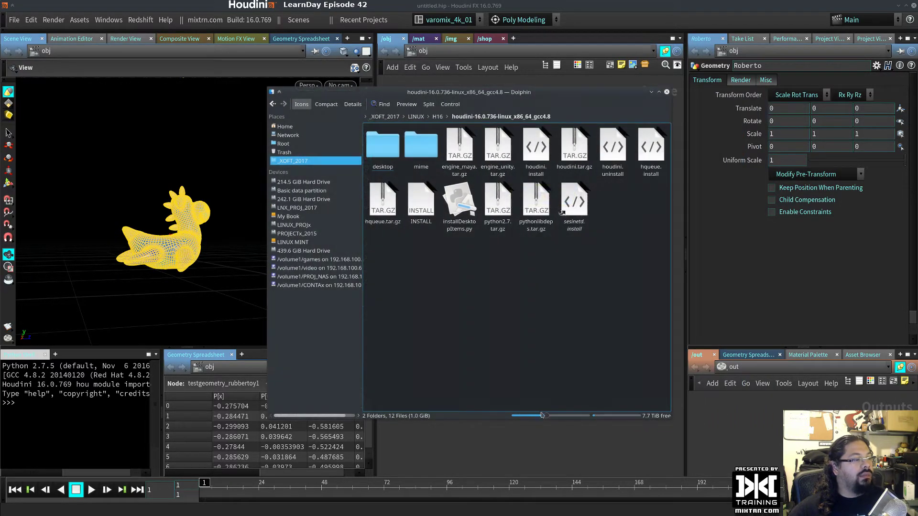
{"action": "right_click_drag", "start_coordinate": [639, 376], "coordinate": [737, 385], "text": "alt"}
{"action": "left_click_drag", "start_coordinate": [736, 385], "coordinate": [679, 380], "text": "alt"}
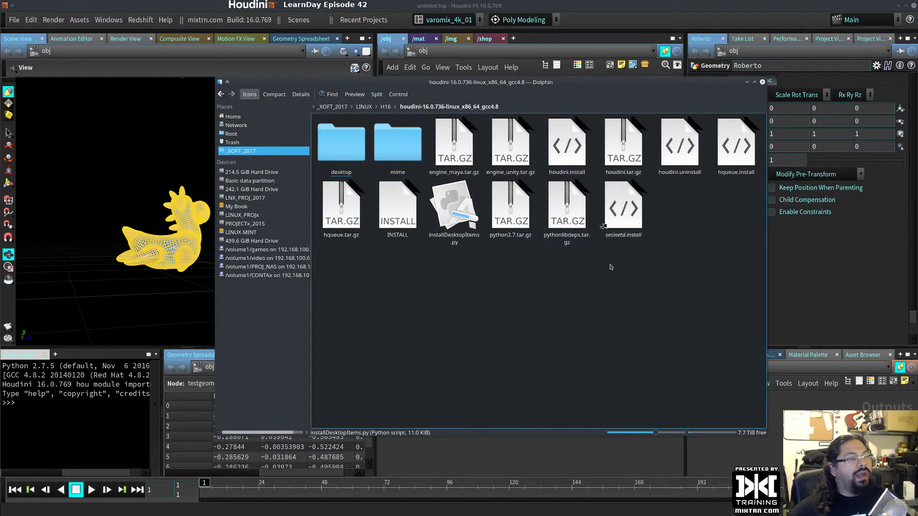
Step: Look through the file manager's folder options, split view and tools for a way to open a terminal
{"action": "right_click", "coordinate": [503, 294]}
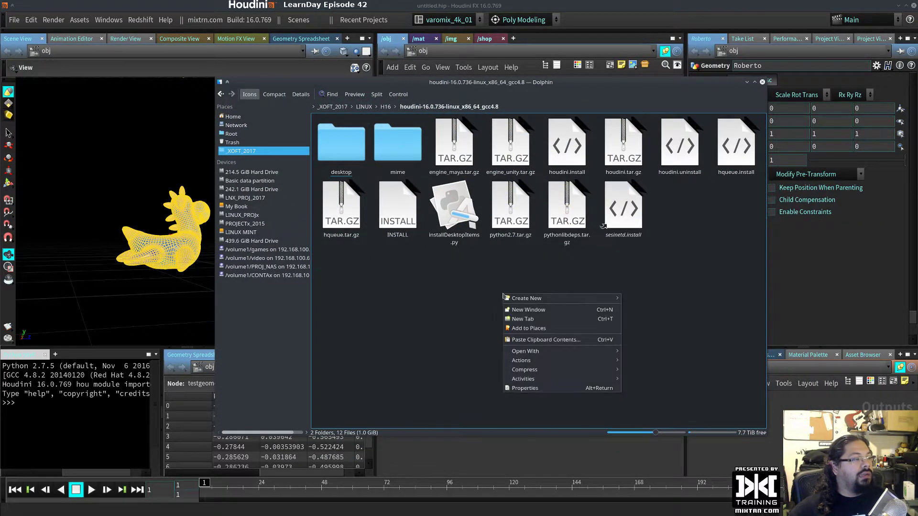
{"action": "mouse_move", "coordinate": [526, 369]}
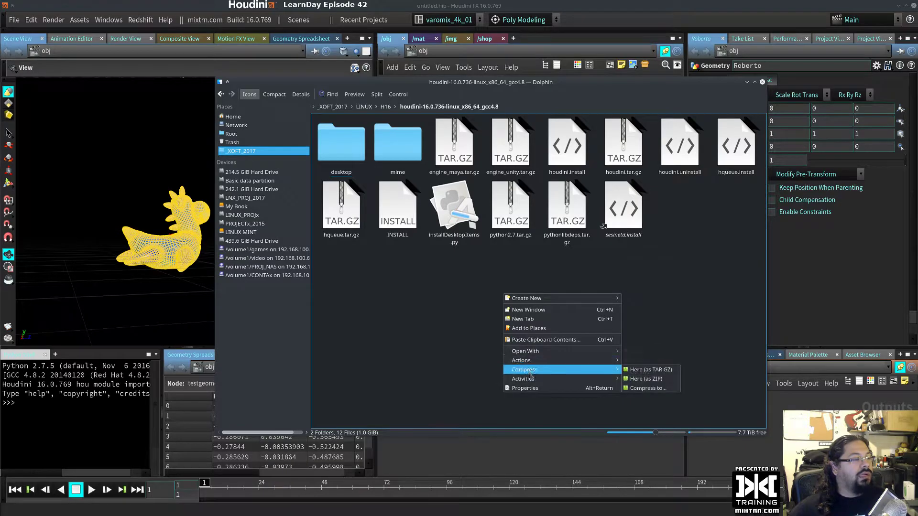
{"action": "key", "text": "Escape"}
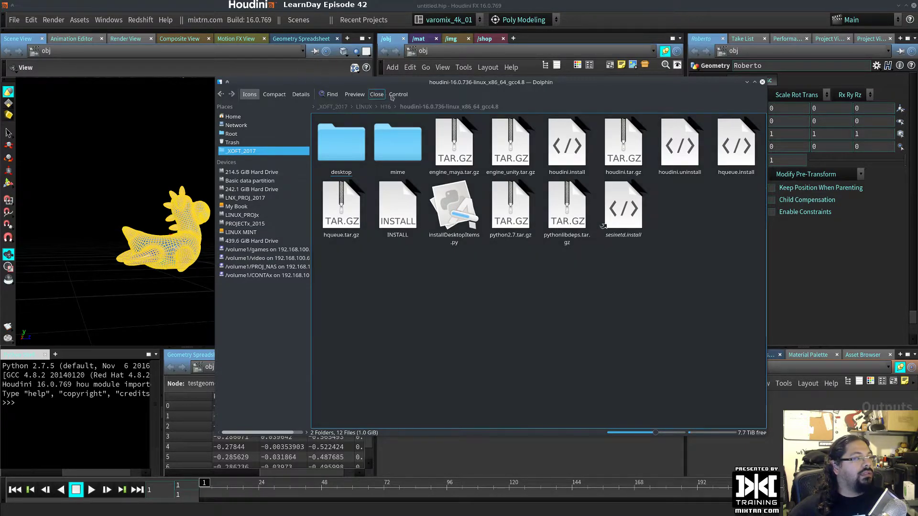
{"action": "left_click", "coordinate": [377, 94]}
{"action": "left_click", "coordinate": [400, 94]}
{"action": "left_click", "coordinate": [354, 94]}
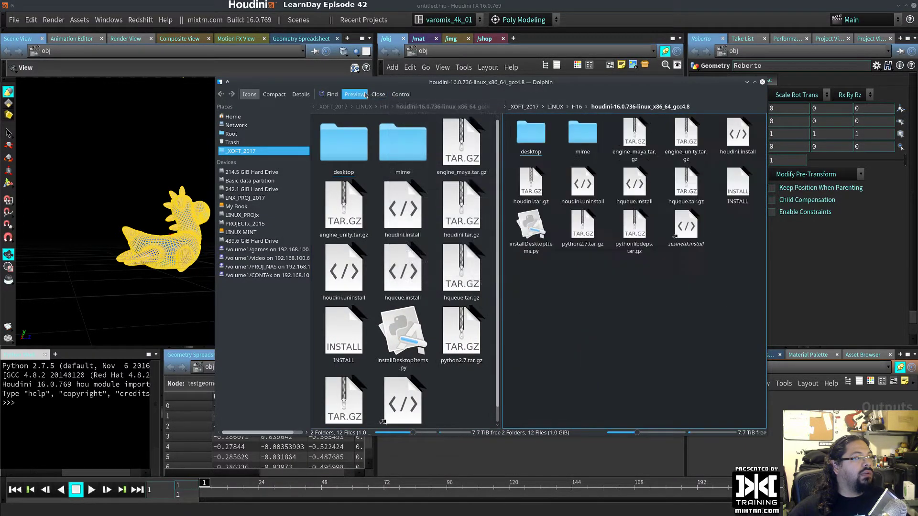
{"action": "left_click", "coordinate": [401, 94]}
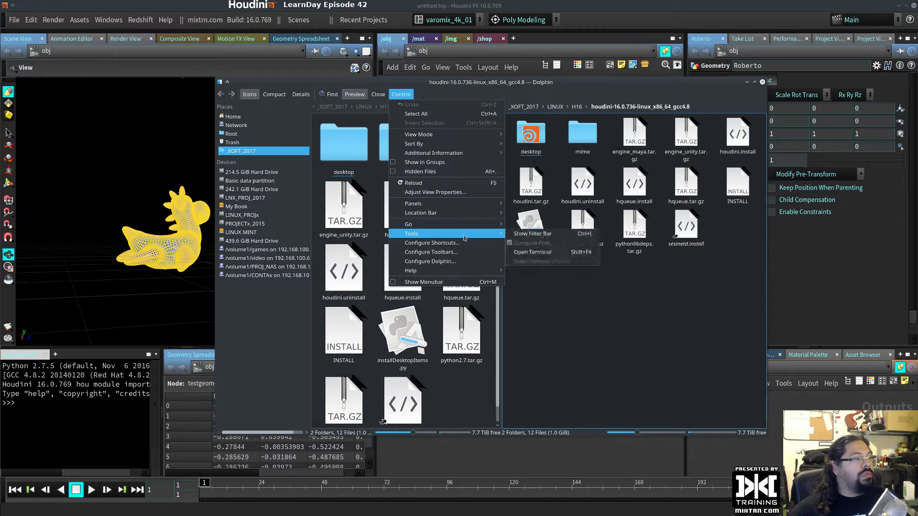
{"action": "left_click", "coordinate": [406, 96]}
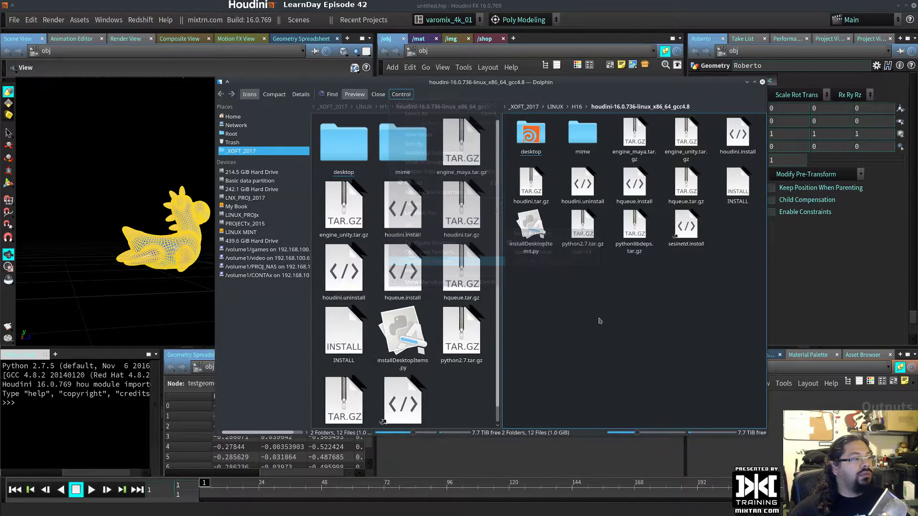
{"action": "scroll", "coordinate": [538, 143], "scroll_direction": "up", "scroll_amount": 1, "text": "ctrl"}
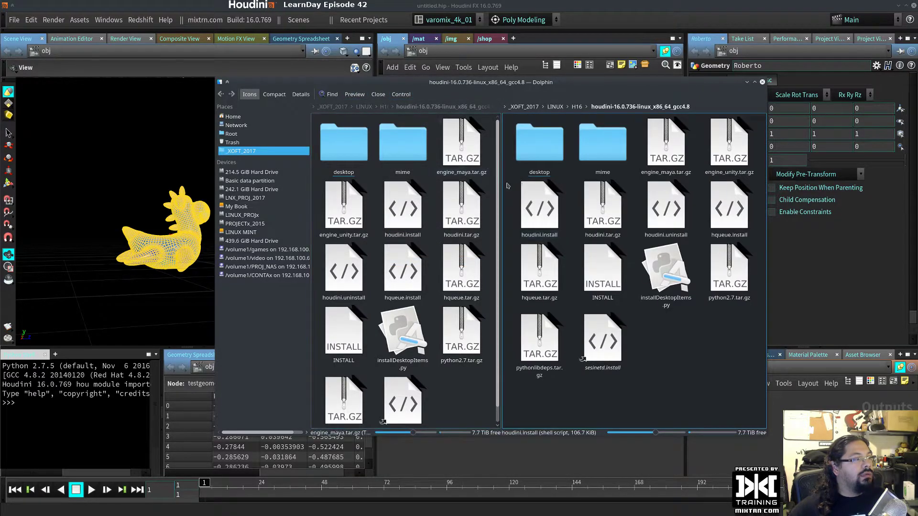
{"action": "key", "text": "F3"}
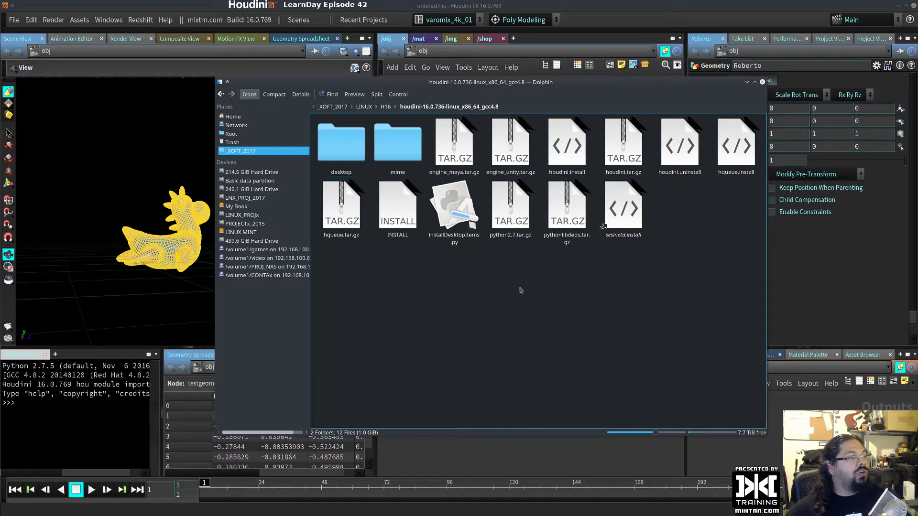
Step: Open a terminal in the Houdini installer folder, enlarge its text, and reposition and enlarge its window
{"action": "key", "text": "shift+F4"}
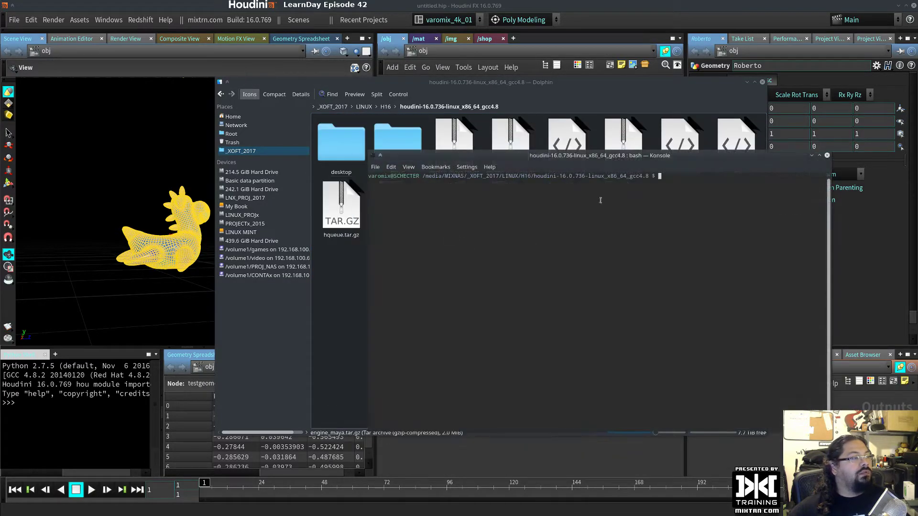
{"action": "left_click", "coordinate": [467, 167]}
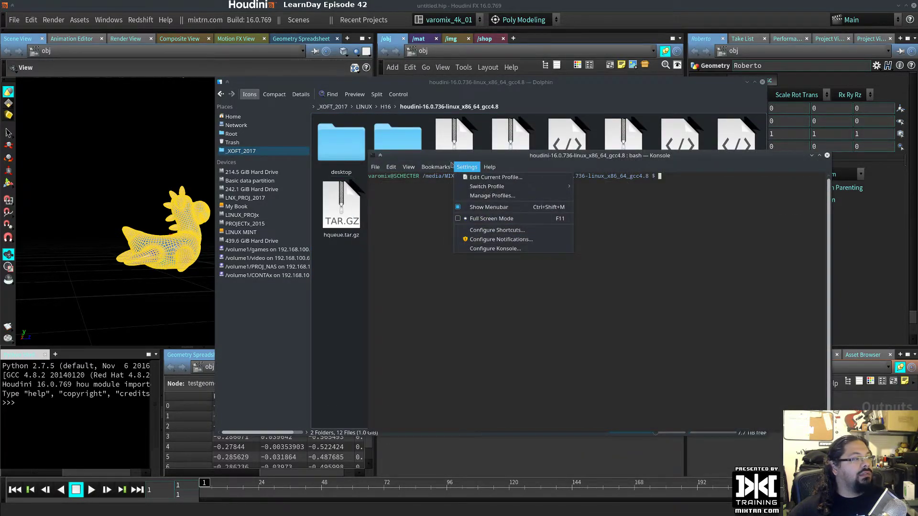
{"action": "mouse_move", "coordinate": [436, 167]}
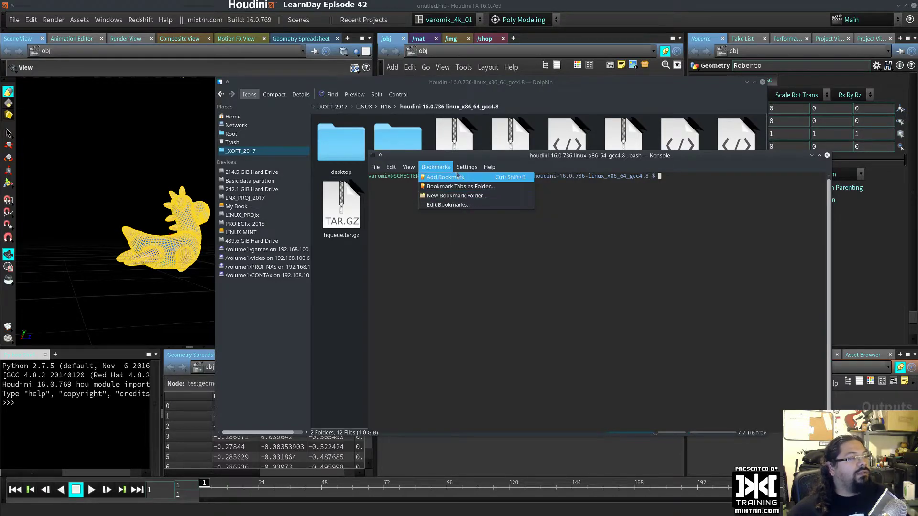
{"action": "mouse_move", "coordinate": [489, 167]}
{"action": "left_click", "coordinate": [610, 288]}
{"action": "scroll", "coordinate": [513, 286], "scroll_direction": "up", "scroll_amount": 6, "text": "ctrl"}
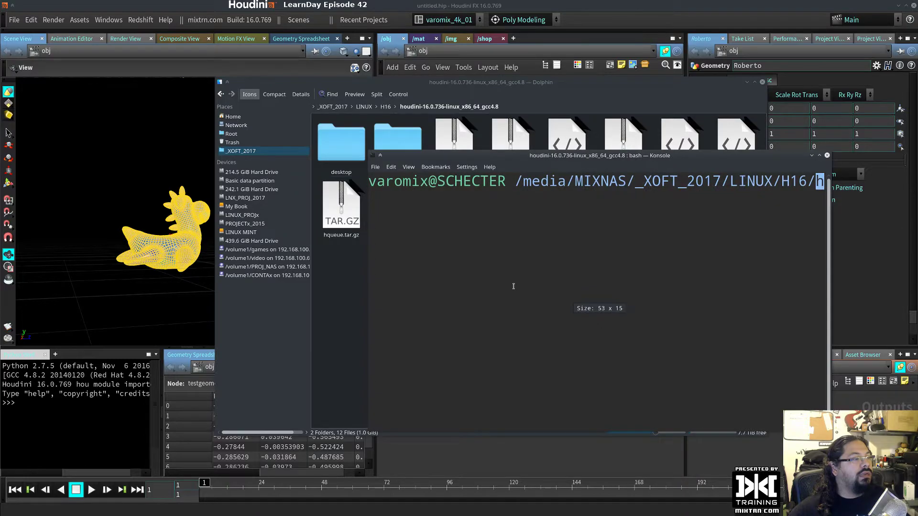
{"action": "left_click_drag", "start_coordinate": [641, 353], "coordinate": [448, 260], "text": "alt"}
{"action": "left_click_drag", "start_coordinate": [636, 337], "coordinate": [839, 464]}
Step: List the installer folder's contents with ls and highlight houdini.install in the listing
{"action": "type", "text": "ls"}
{"action": "key", "text": "Return"}
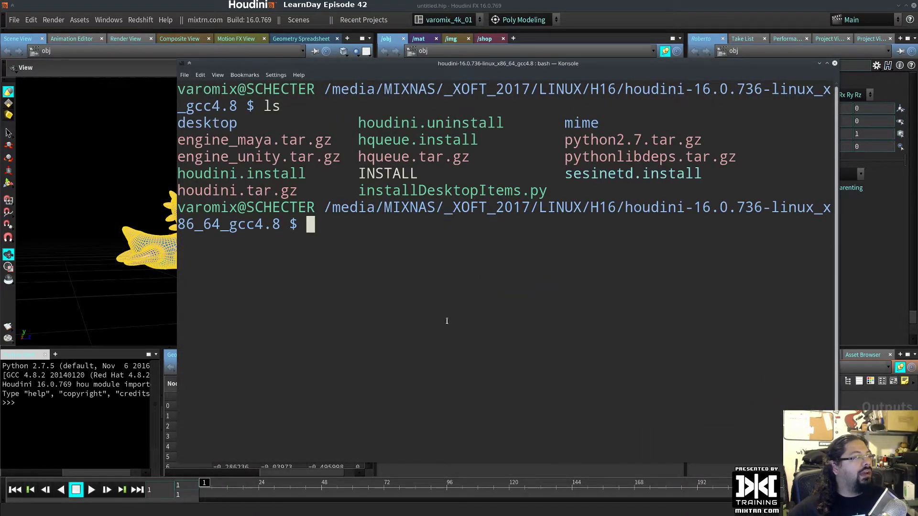
{"action": "left_click_drag", "start_coordinate": [307, 174], "coordinate": [147, 171]}
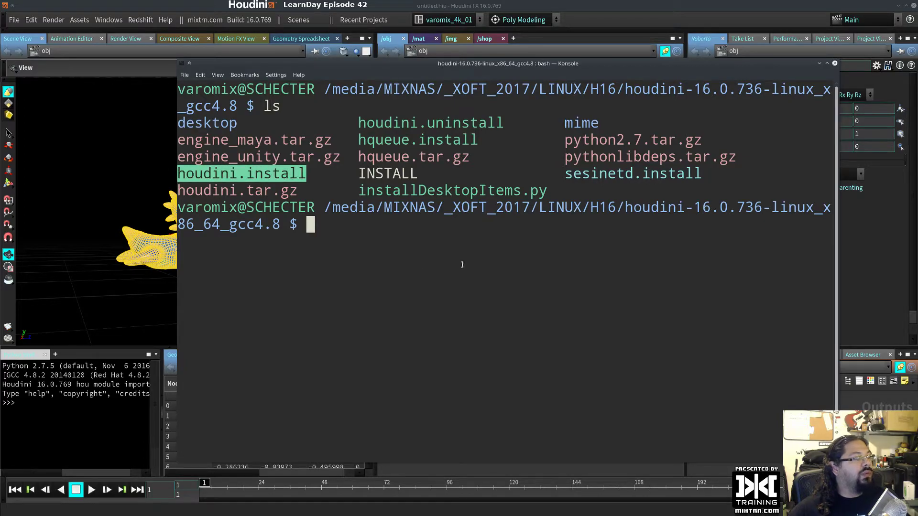
{"action": "left_click", "coordinate": [414, 219]}
Step: Enter the command sudo ./houdini.install at the terminal prompt without running it
{"action": "type", "text": "sudo ./jo"}
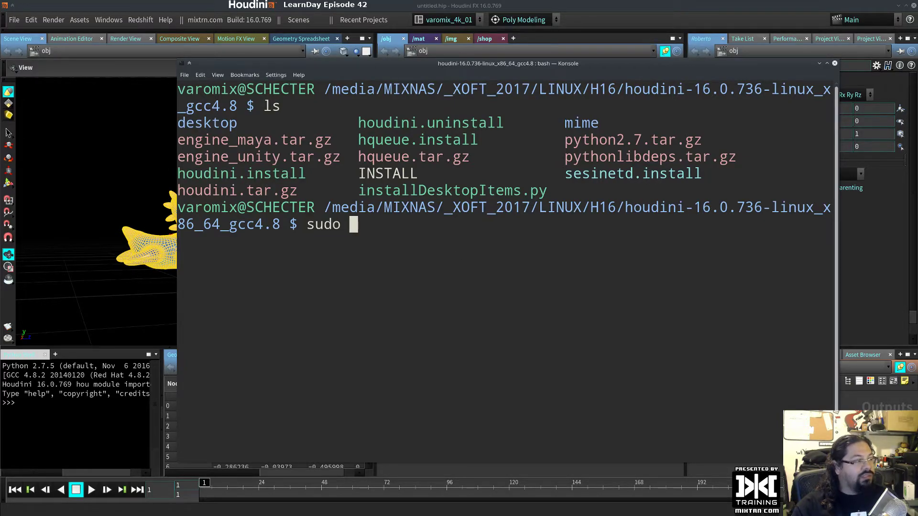
{"action": "key", "text": "BackSpace"}
{"action": "key", "text": "BackSpace"}
{"action": "type", "text": "ho"}
{"action": "key", "text": "Tab"}
{"action": "type", "text": "ins"}
{"action": "key", "text": "Tab"}
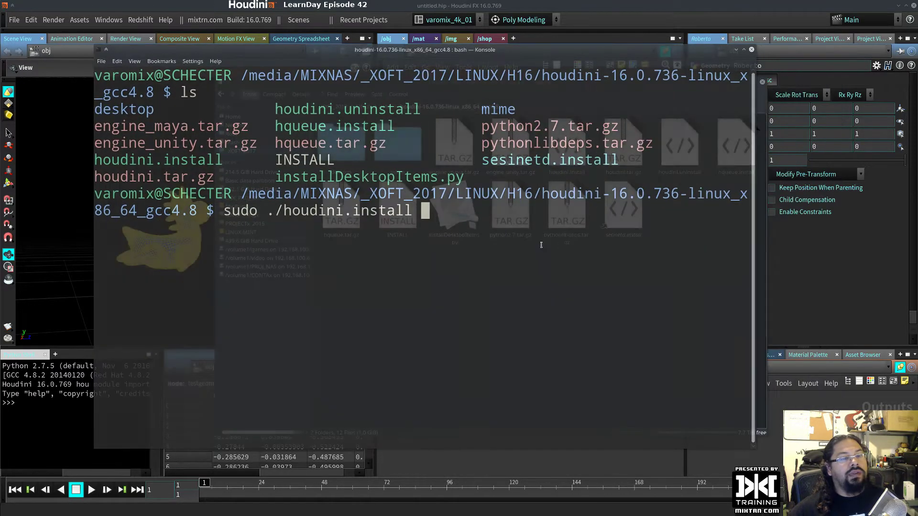
Step: Adjust the terminal's text size and window, run the installer command, and enter the sudo password
{"action": "key", "text": "ctrl+minus"}
{"action": "key", "text": "ctrl+minus"}
{"action": "key", "text": "ctrl+plus"}
{"action": "key", "text": "ctrl+plus"}
{"action": "key", "text": "ctrl+plus"}
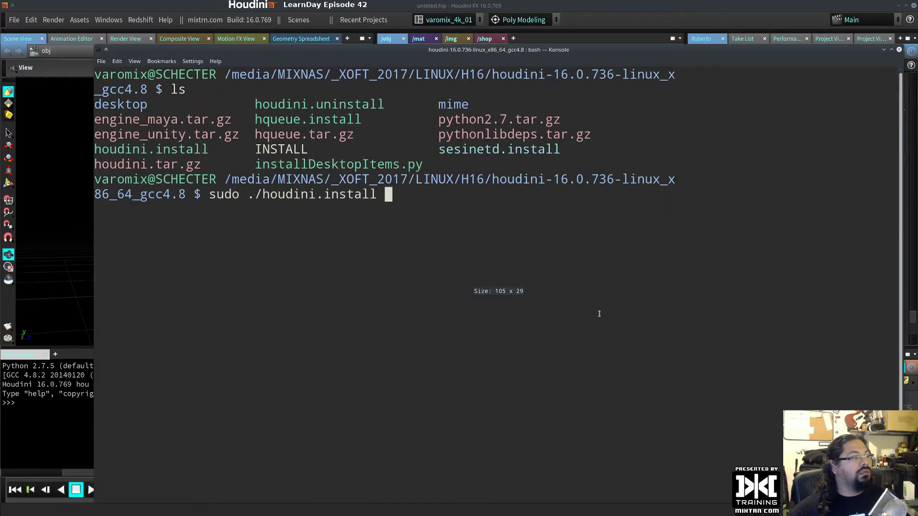
{"action": "left_click_drag", "start_coordinate": [660, 311], "coordinate": [604, 290], "text": "alt"}
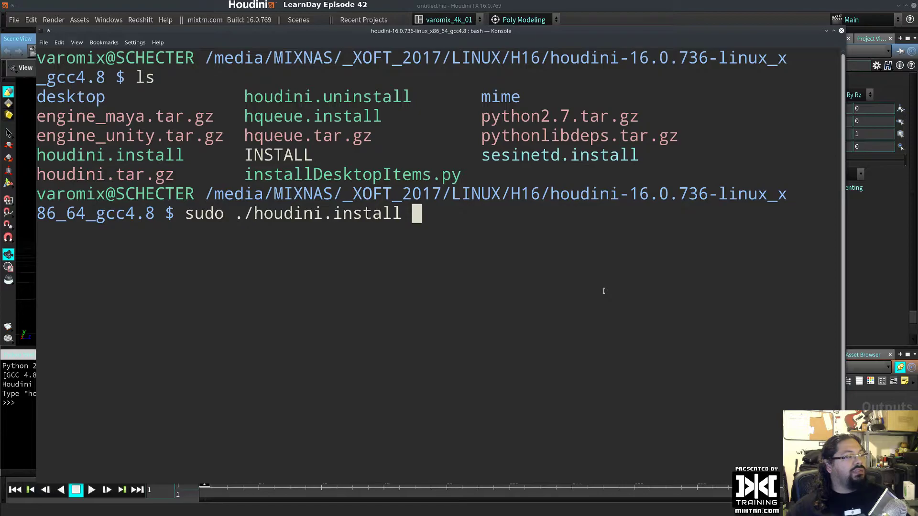
{"action": "key", "text": "Return"}
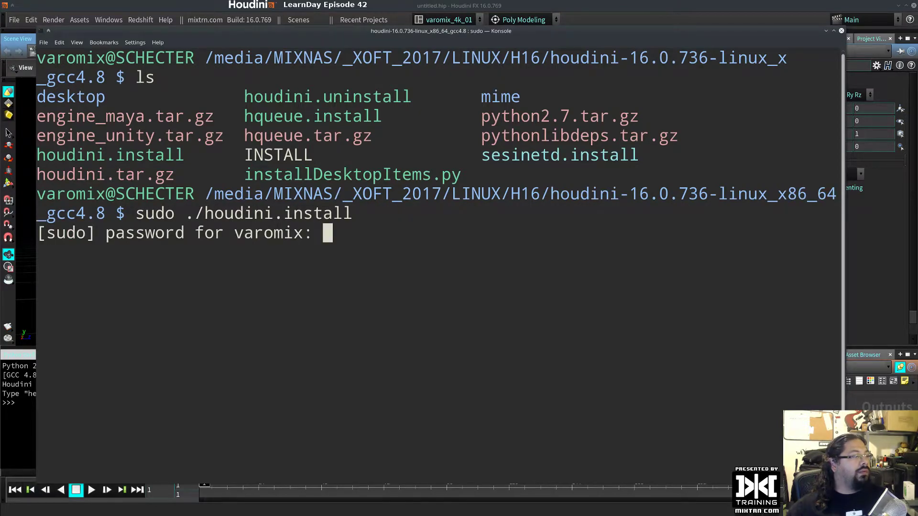
{"action": "key", "text": "Return"}
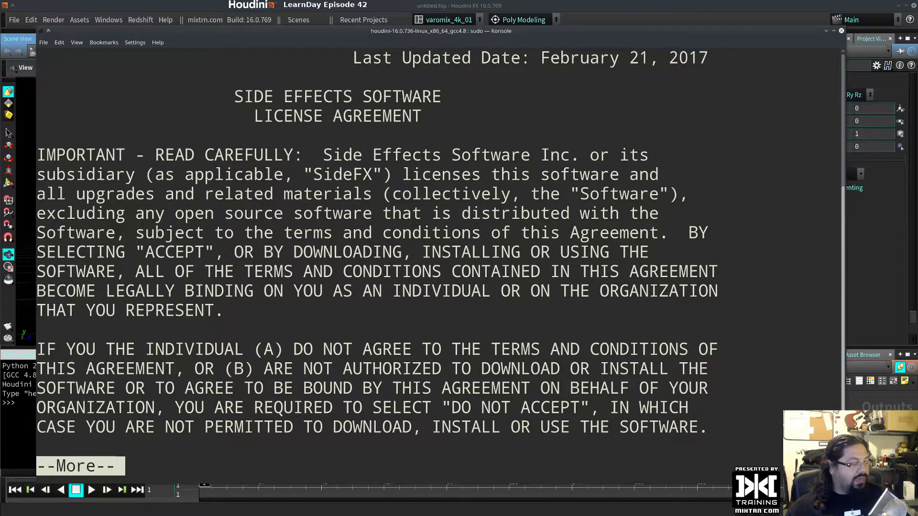
Step: Page through the SideFX license agreement, quit the pager, and accept the terms with yes
{"action": "key", "text": "Return"}
{"action": "key", "text": "Return"}
{"action": "key", "text": "Return"}
{"action": "key", "text": "Return"}
{"action": "key", "text": "Return"}
{"action": "key", "text": "Return"}
{"action": "key", "text": "Return"}
{"action": "key", "text": "Return"}
{"action": "key", "text": "Return"}
{"action": "key", "text": "Return"}
{"action": "key", "text": "Return"}
{"action": "key", "text": "Return"}
{"action": "key", "text": "Return"}
{"action": "key", "text": "Return"}
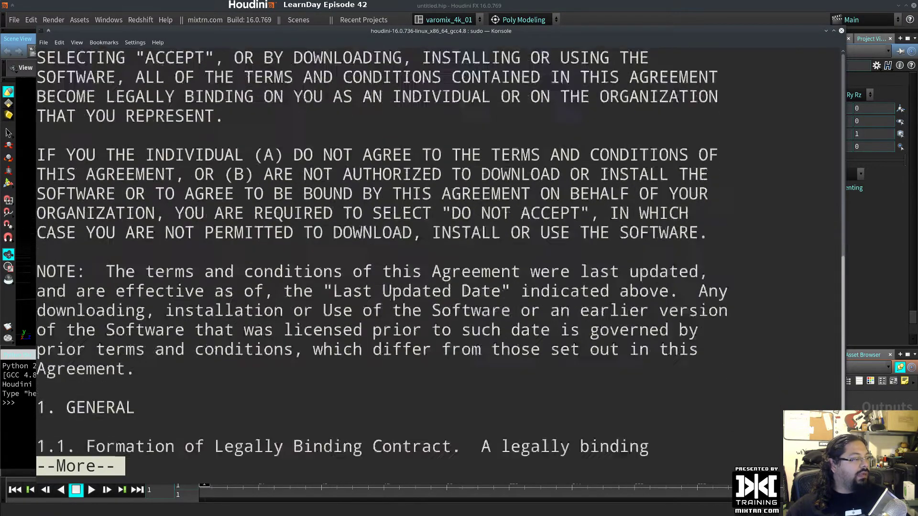
{"action": "type", "text": "q"}
{"action": "type", "text": "yes or no] yes"}
{"action": "key", "text": "Return"}
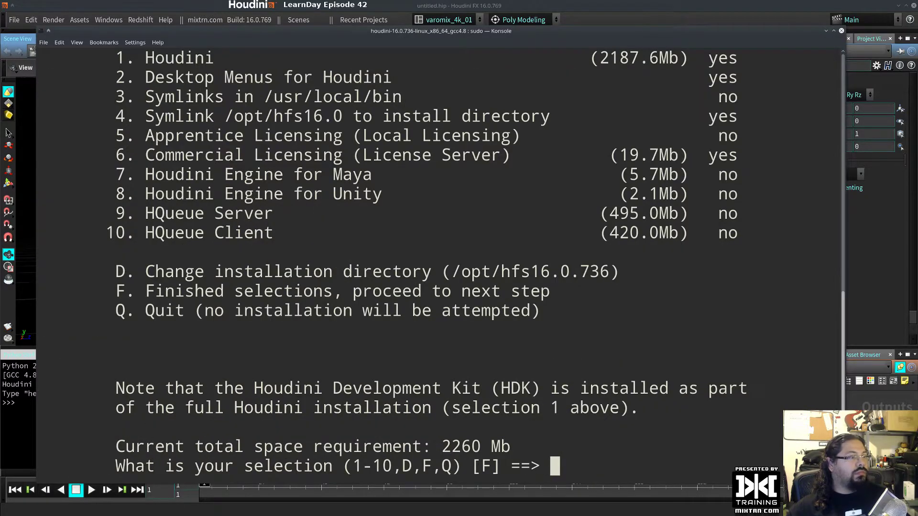
Step: Reduce the terminal text size and review the installer's list of components and install settings
{"action": "scroll", "coordinate": [317, 284], "scroll_direction": "down", "scroll_amount": 6, "text": "ctrl"}
{"action": "scroll", "coordinate": [317, 284], "scroll_direction": "up", "scroll_amount": 4, "text": "ctrl"}
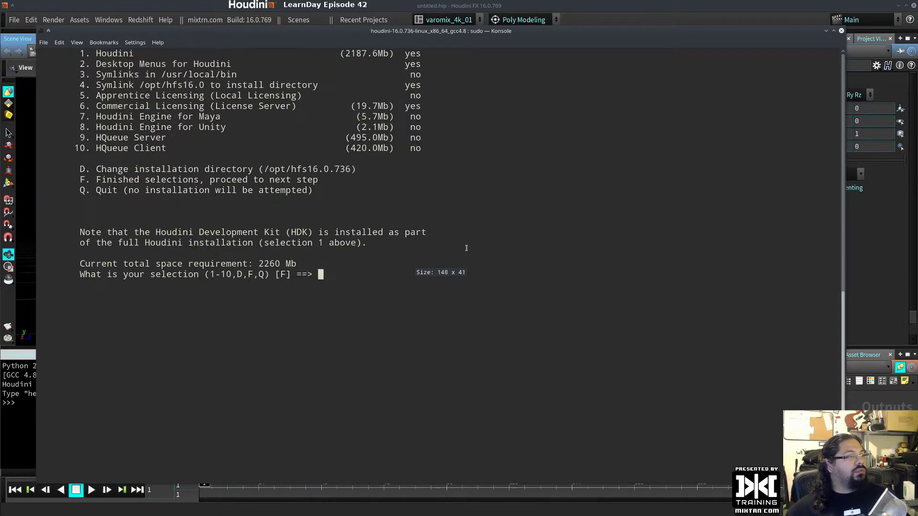
{"action": "scroll", "coordinate": [317, 284], "scroll_direction": "up", "scroll_amount": 2}
{"action": "scroll", "coordinate": [317, 284], "scroll_direction": "down", "scroll_amount": 2}
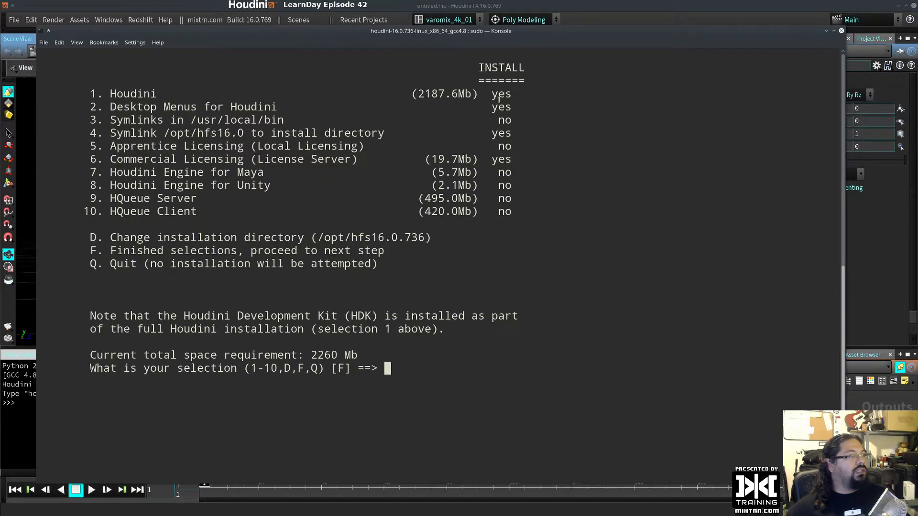
Step: Examine the installer's entries for the desktop menus and the symlinks, along with their install settings
{"action": "left_click_drag", "start_coordinate": [255, 110], "coordinate": [531, 109]}
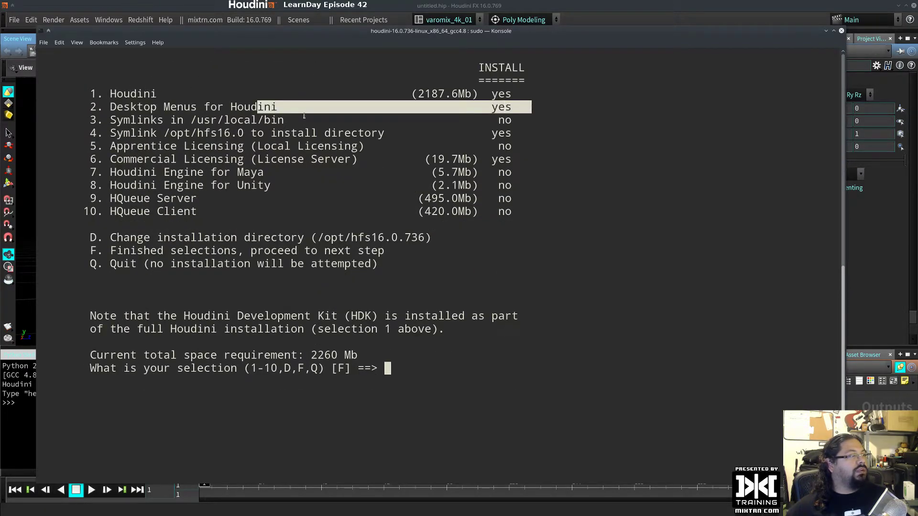
{"action": "left_click", "coordinate": [246, 117]}
{"action": "left_click_drag", "start_coordinate": [191, 122], "coordinate": [515, 122]}
{"action": "left_click", "coordinate": [462, 267]}
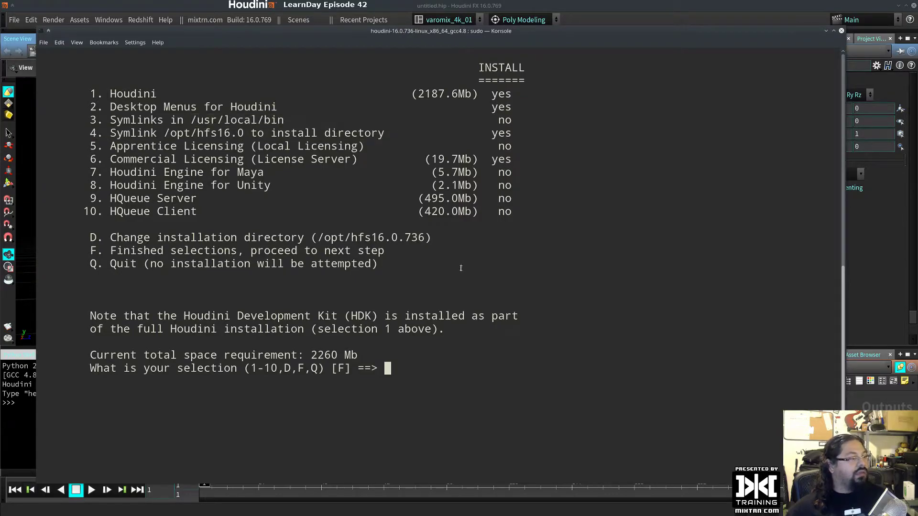
{"action": "left_click_drag", "start_coordinate": [519, 122], "coordinate": [459, 121]}
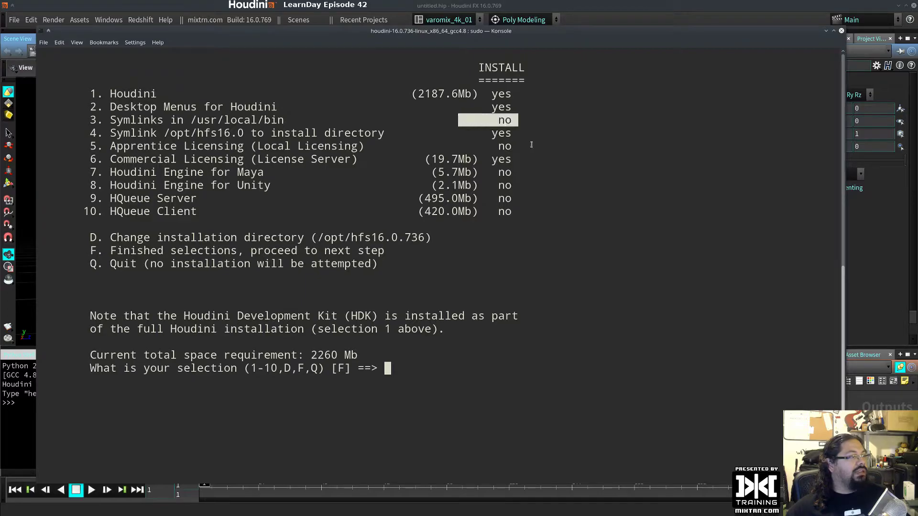
{"action": "left_click_drag", "start_coordinate": [531, 143], "coordinate": [456, 135]}
Step: Toggle the /usr/local/bin symlinks item and then the /opt/hfs16.0 symlink item, returning each to its original setting
{"action": "left_click", "coordinate": [405, 397]}
{"action": "type", "text": "3"}
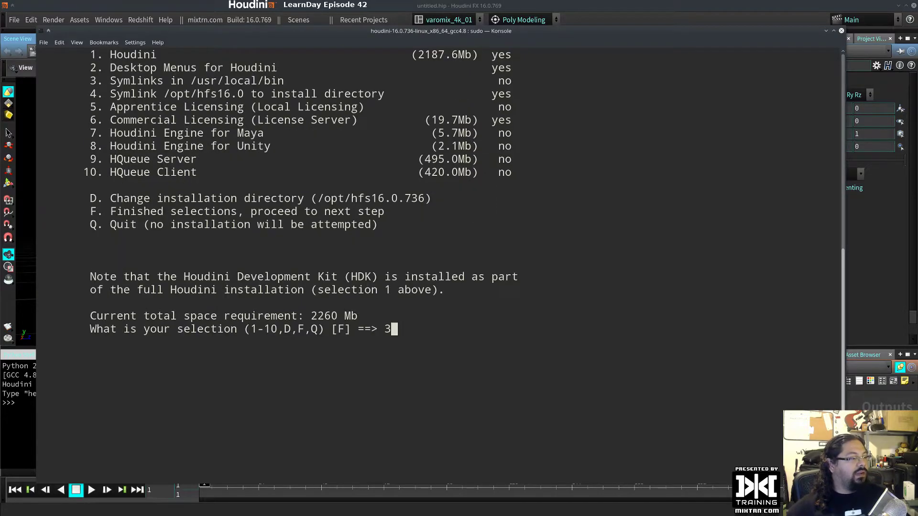
{"action": "key", "text": "Return"}
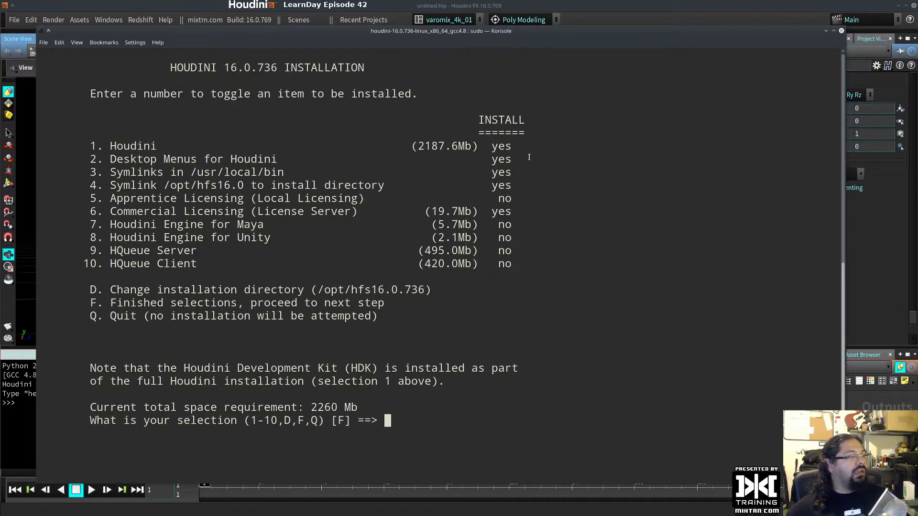
{"action": "type", "text": "3"}
{"action": "key", "text": "Return"}
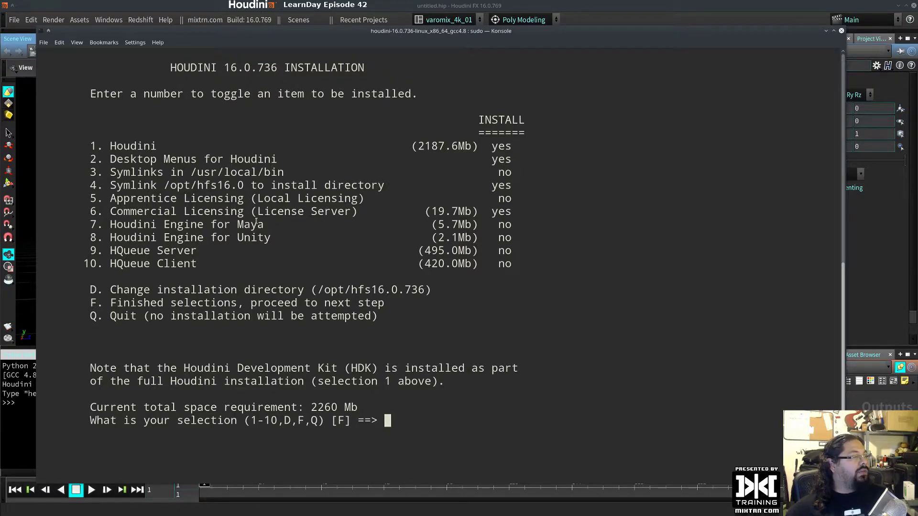
{"action": "type", "text": "4"}
{"action": "key", "text": "Return"}
{"action": "type", "text": "4"}
{"action": "key", "text": "Return"}
Step: Exclude Commercial Licensing (License Server) from the install and point out the Houdini Engine for Maya and Unity entries
{"action": "type", "text": "6"}
{"action": "key", "text": "Return"}
{"action": "left_click_drag", "start_coordinate": [144, 225], "coordinate": [277, 235]}
{"action": "left_click", "coordinate": [230, 235]}
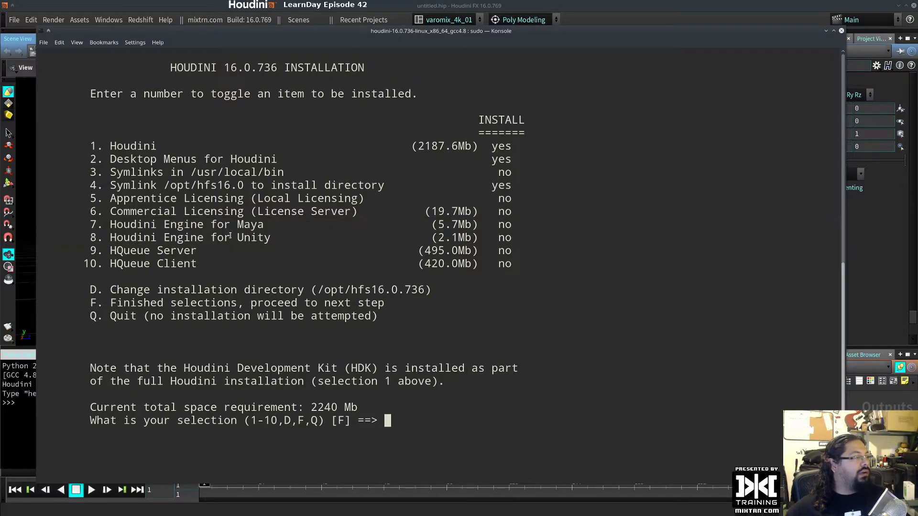
{"action": "left_click_drag", "start_coordinate": [191, 237], "coordinate": [291, 237]}
{"action": "left_click", "coordinate": [373, 268]}
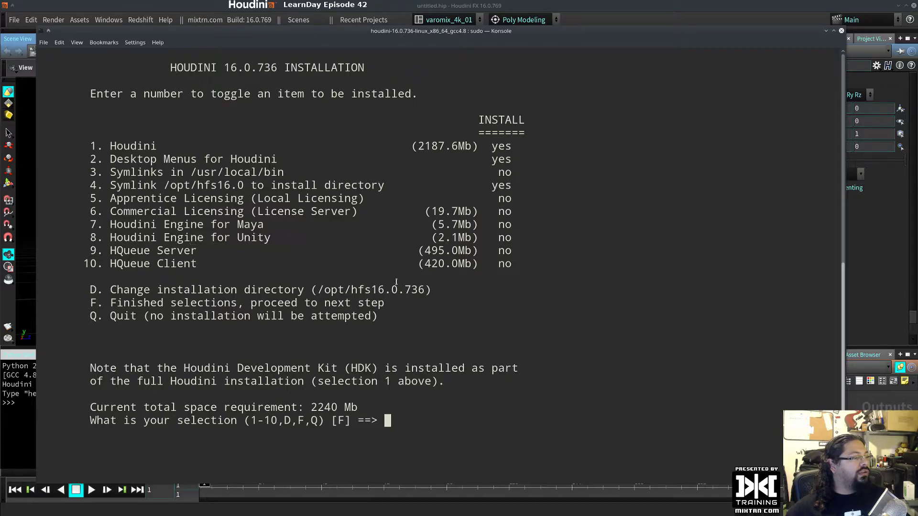
Step: Finish the component selections and answer y to start the Houdini installation
{"action": "key", "text": "Return"}
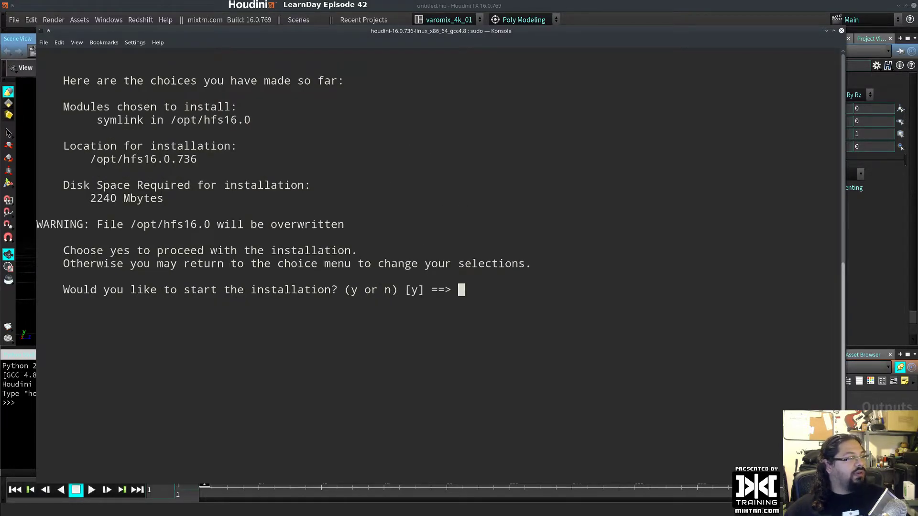
{"action": "type", "text": "yh"}
{"action": "key", "text": "BackSpace"}
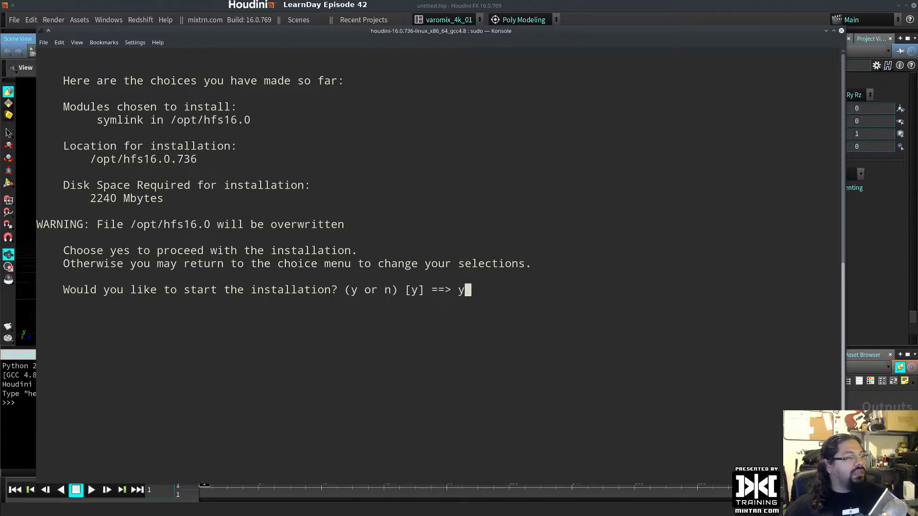
{"action": "key", "text": "Return"}
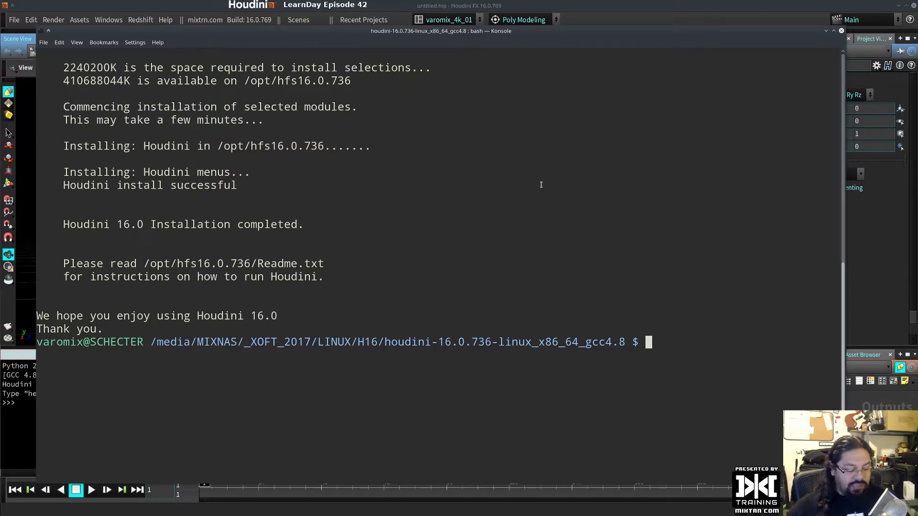
Step: Run the houdini command in the terminal and close the Dolphin window showing the installer folder
{"action": "type", "text": "houdini"}
{"action": "key", "text": "Return"}
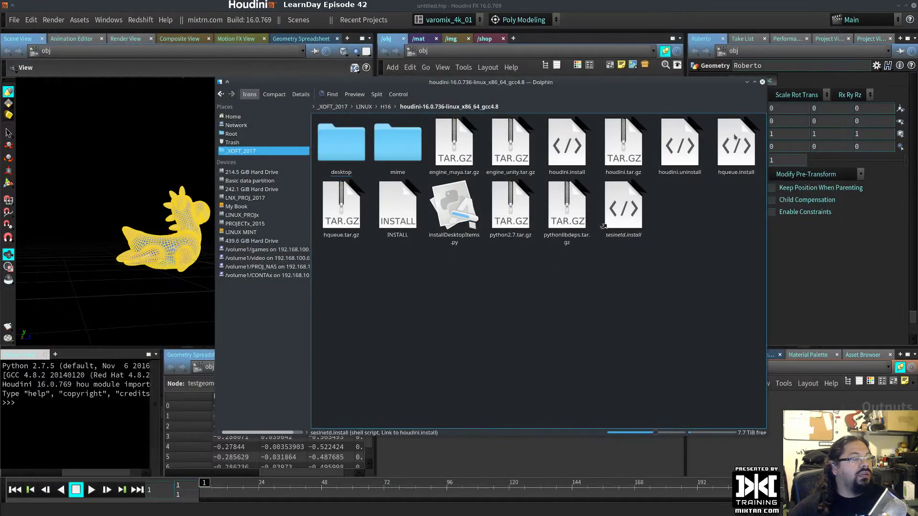
{"action": "left_click", "coordinate": [762, 82]}
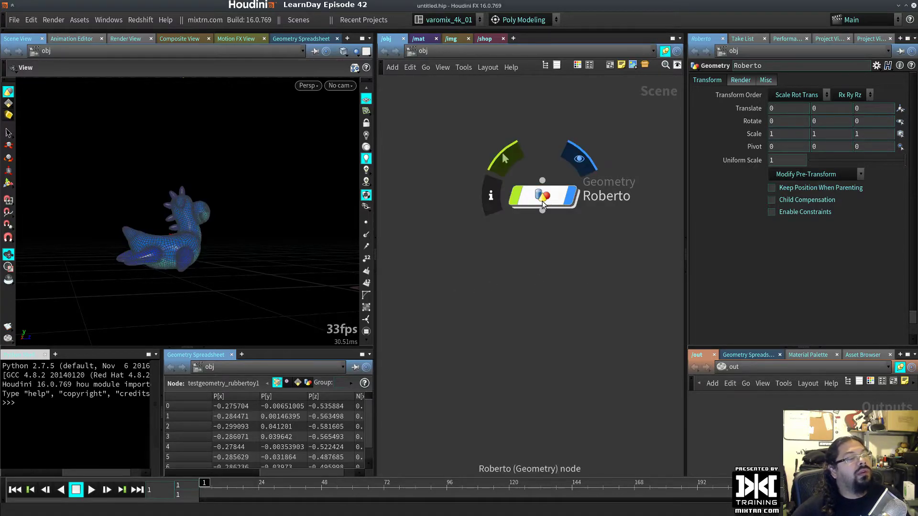
Step: Shift the Roberto node, briefly show and hide the shelves, and return from the geometry spreadsheet to the scene view
{"action": "left_click_drag", "start_coordinate": [542, 196], "coordinate": [536, 171]}
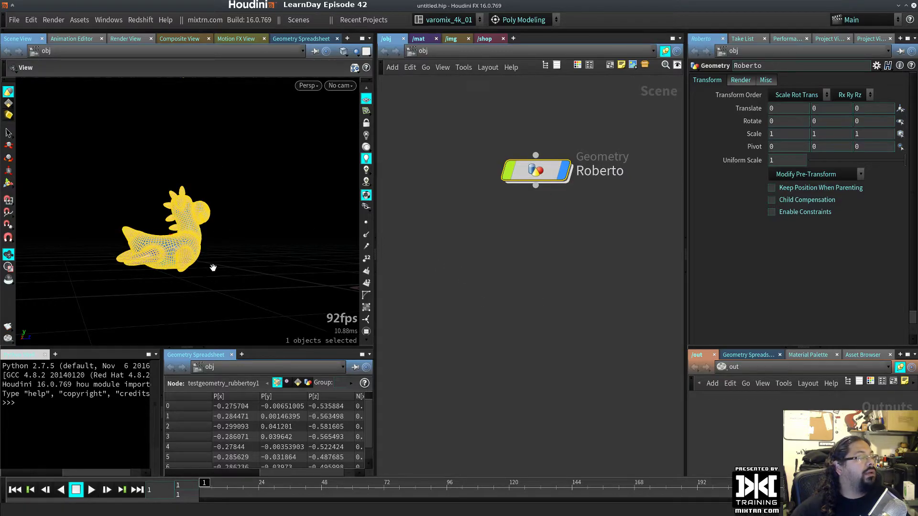
{"action": "left_click", "coordinate": [312, 32]}
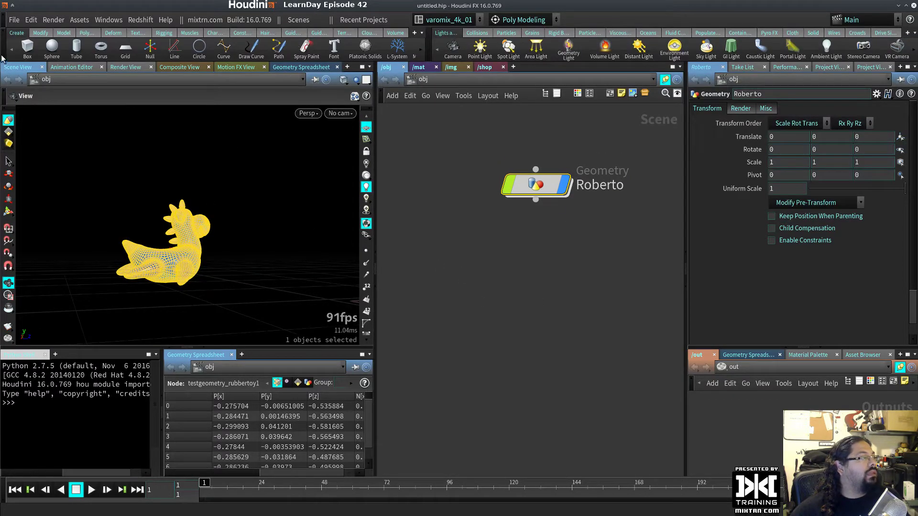
{"action": "left_click", "coordinate": [4, 59]}
{"action": "left_click", "coordinate": [316, 38]}
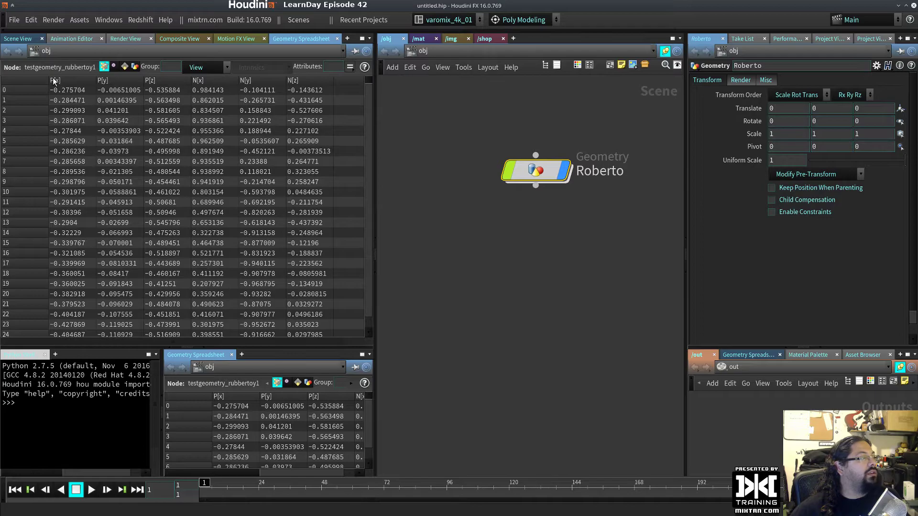
{"action": "left_click", "coordinate": [22, 40]}
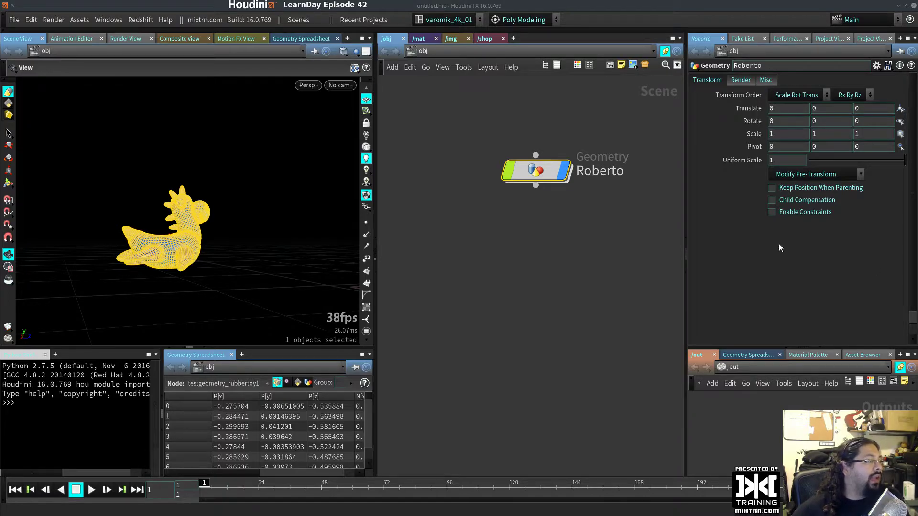
Step: Show the shelves, widen the first shelf set, and add the RenderMan RIS shelf to it
{"action": "left_click", "coordinate": [378, 30]}
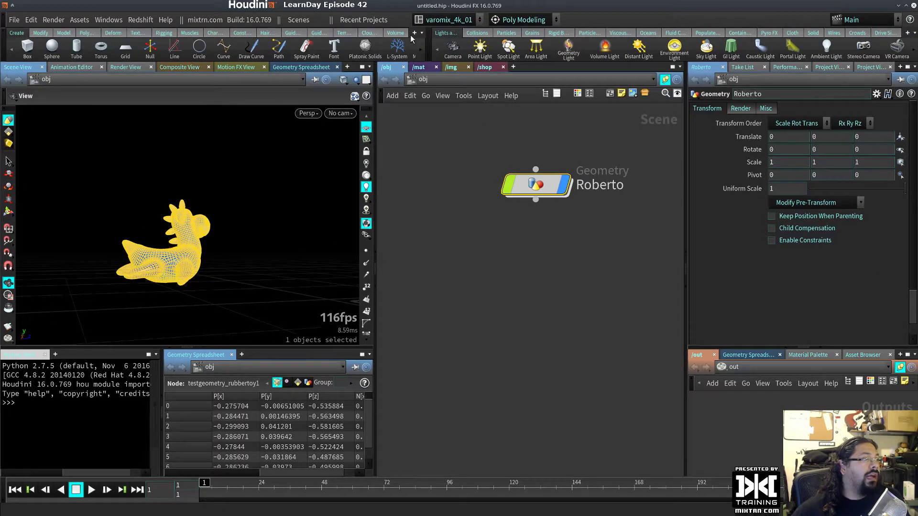
{"action": "left_click_drag", "start_coordinate": [431, 45], "coordinate": [502, 50]}
{"action": "left_click", "coordinate": [475, 32]}
{"action": "mouse_move", "coordinate": [493, 76]}
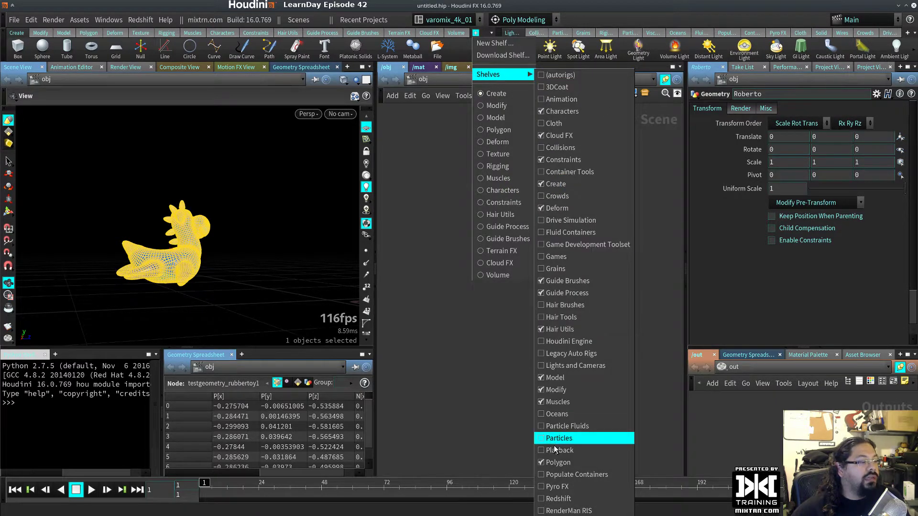
{"action": "left_click", "coordinate": [566, 510]}
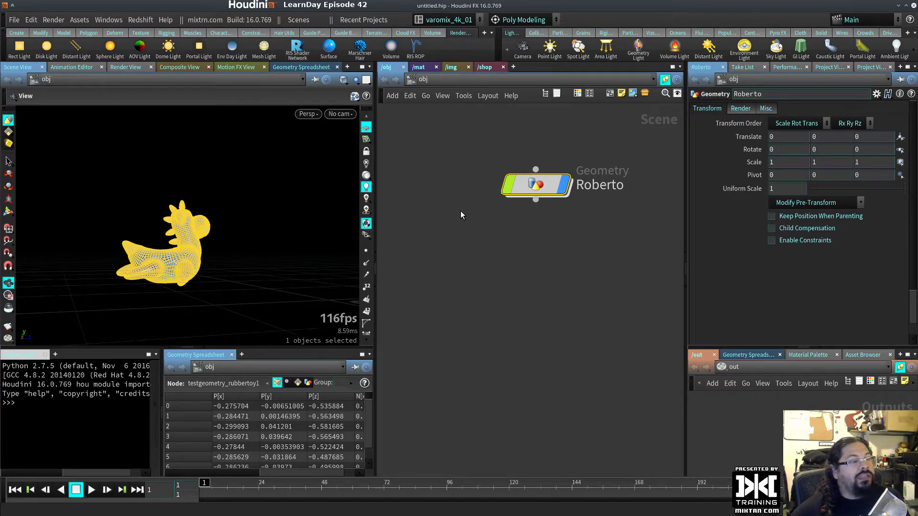
Step: Hide the shelves and reposition the Roberto node in the object network
{"action": "left_click_drag", "start_coordinate": [531, 185], "coordinate": [537, 243]}
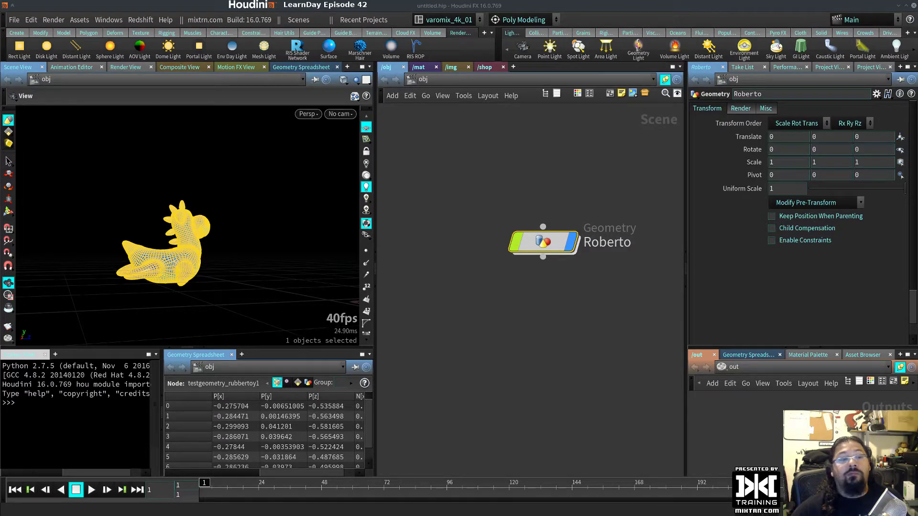
{"action": "left_click", "coordinate": [610, 340]}
{"action": "middle_click_drag", "start_coordinate": [611, 340], "coordinate": [551, 291]}
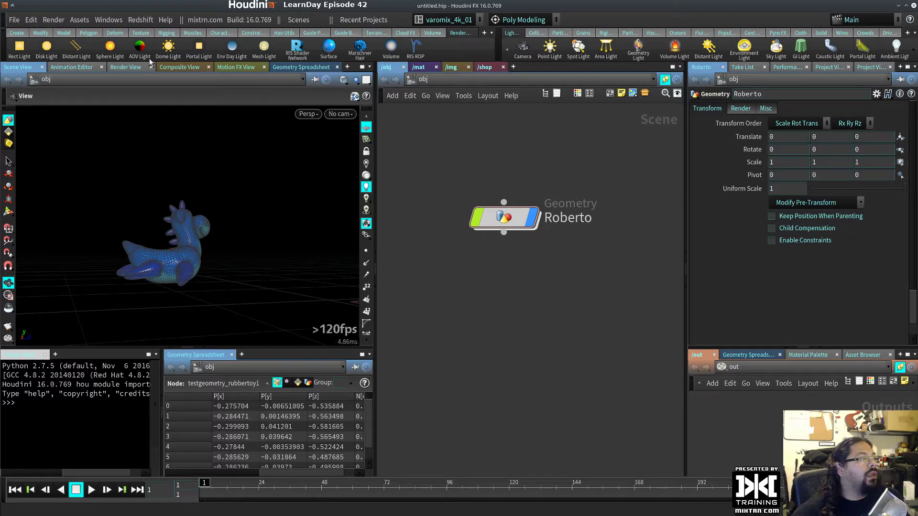
{"action": "left_click", "coordinate": [4, 46]}
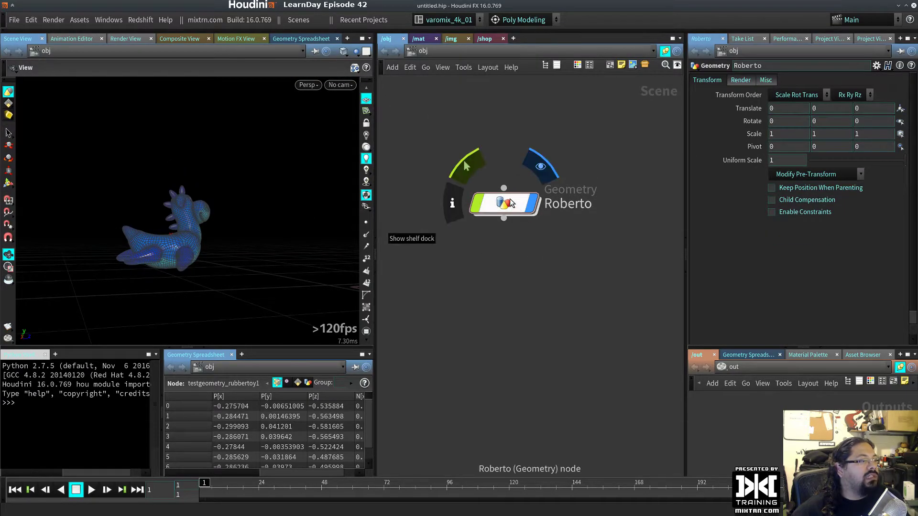
{"action": "left_click_drag", "start_coordinate": [504, 205], "coordinate": [516, 192]}
{"action": "left_click", "coordinate": [592, 304]}
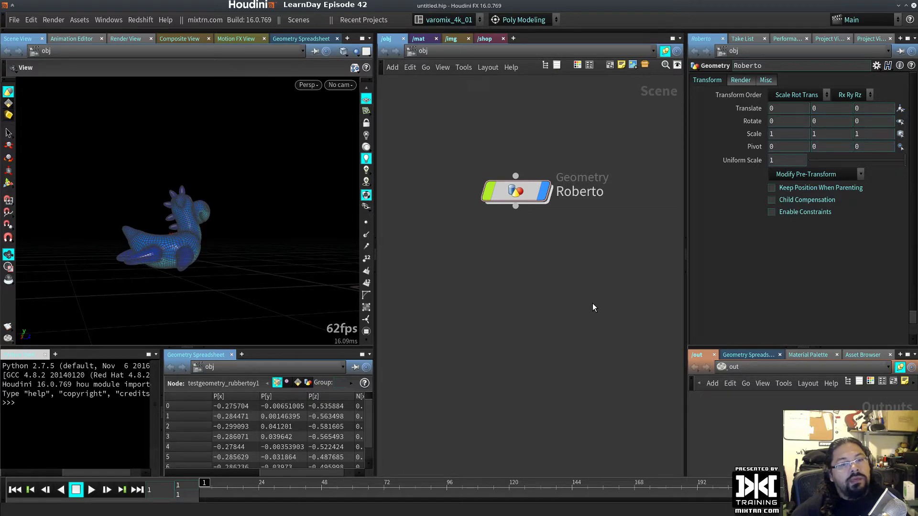
{"action": "left_click_drag", "start_coordinate": [515, 200], "coordinate": [545, 200]}
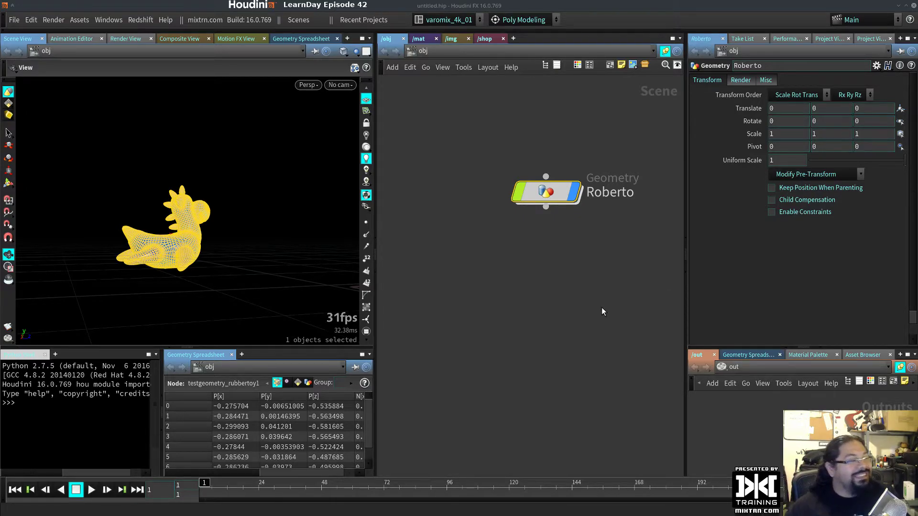
Step: Open the Houdini help contents in the browser and bring its window over the Houdini workspace
{"action": "left_click", "coordinate": [165, 20]}
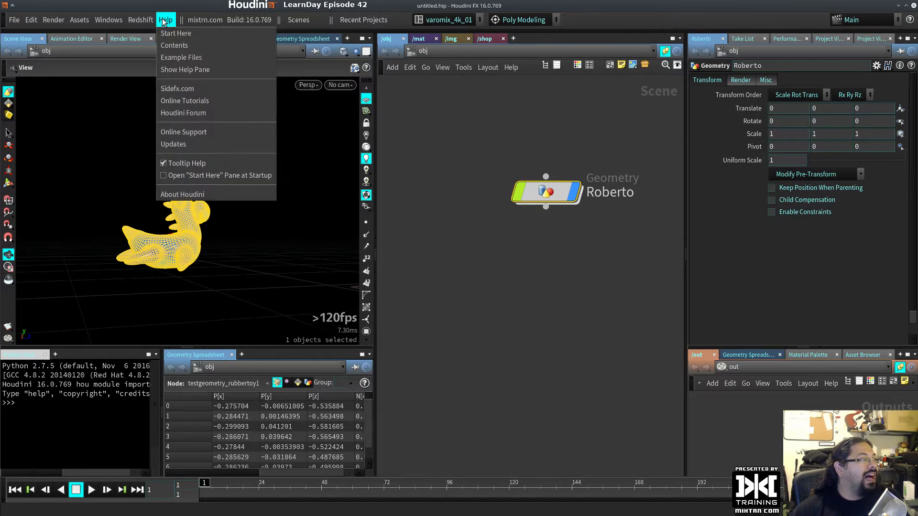
{"action": "left_click", "coordinate": [186, 45]}
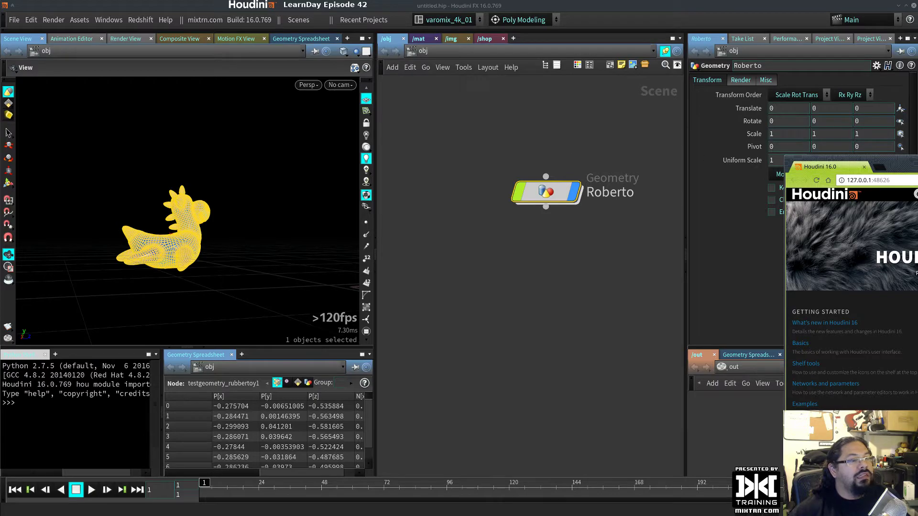
{"action": "left_click", "coordinate": [165, 20]}
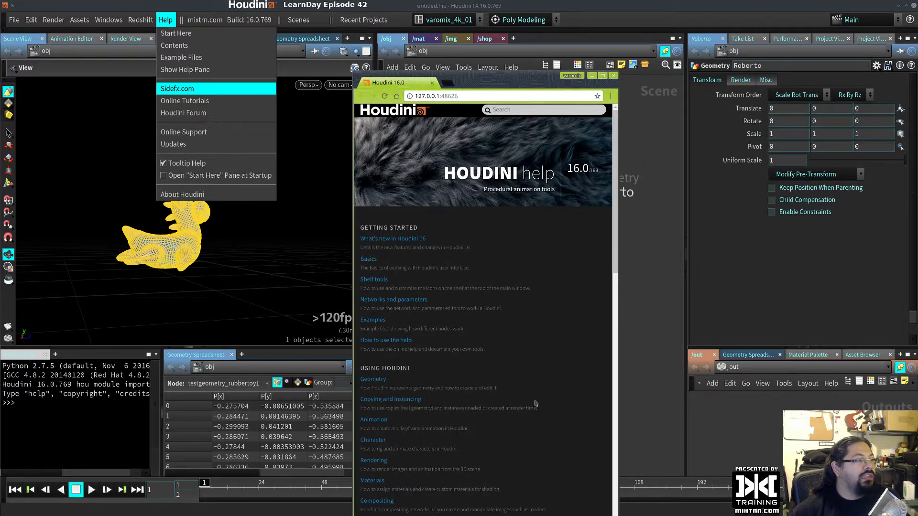
{"action": "left_click_drag", "start_coordinate": [537, 404], "coordinate": [461, 330], "text": "alt"}
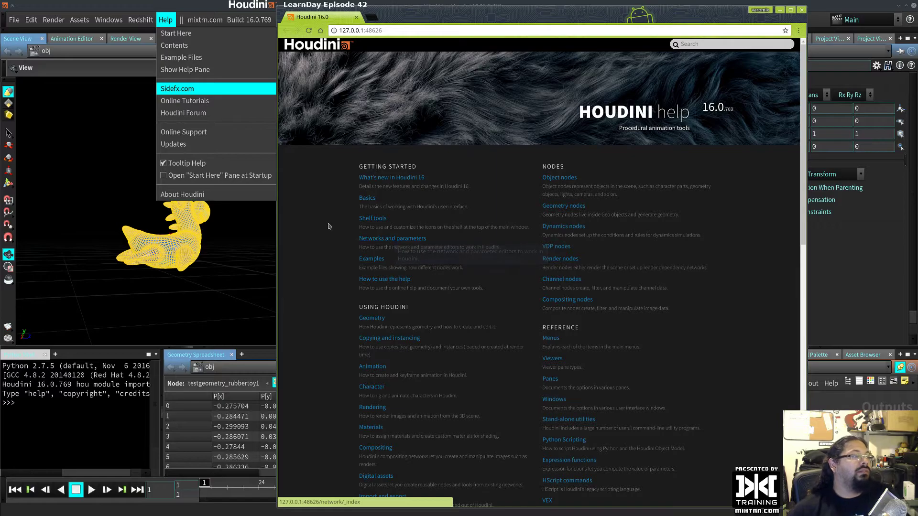
{"action": "left_click", "coordinate": [163, 21]}
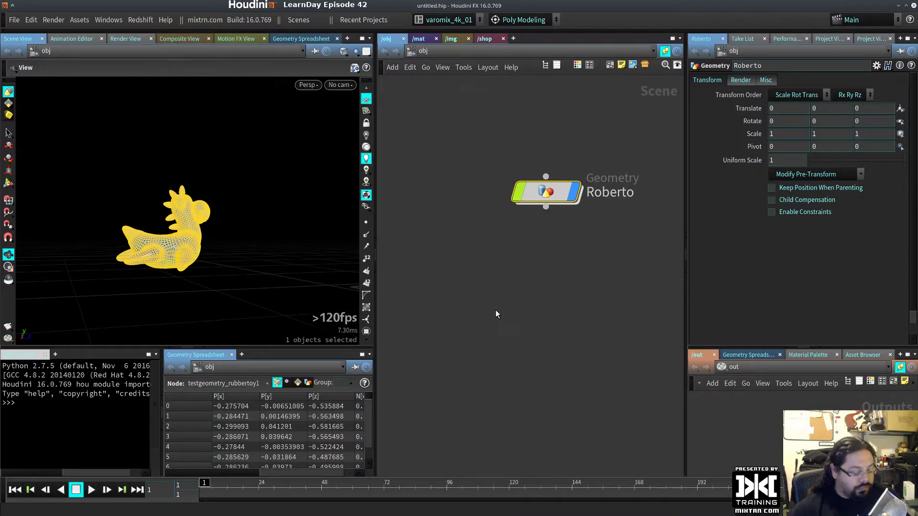
Step: Switch to the browser's Houdini help page, enlarge its window, zoom the page to 150%, and reposition the window
{"action": "key", "text": "alt+Tab"}
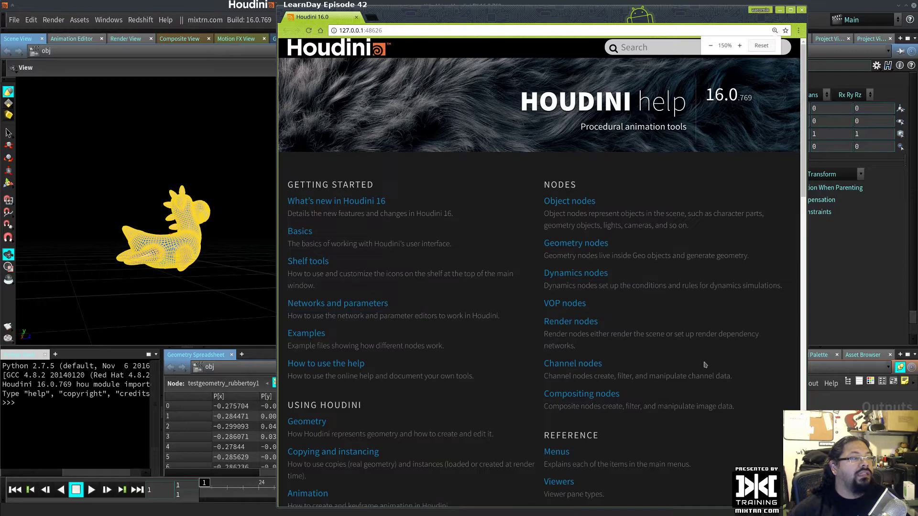
{"action": "scroll", "coordinate": [748, 373], "scroll_direction": "up", "scroll_amount": 2, "text": "ctrl"}
{"action": "key", "text": "super+Up"}
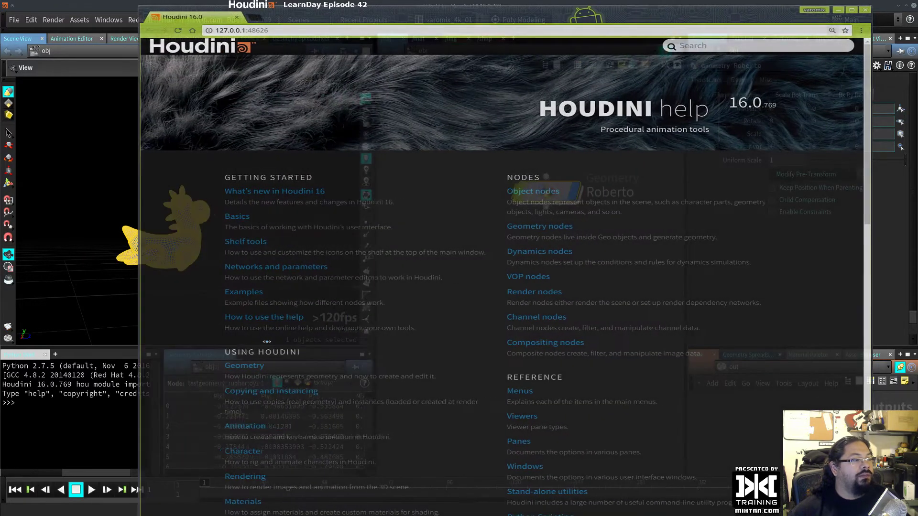
{"action": "scroll", "coordinate": [442, 337], "scroll_direction": "up", "scroll_amount": 1, "text": "ctrl"}
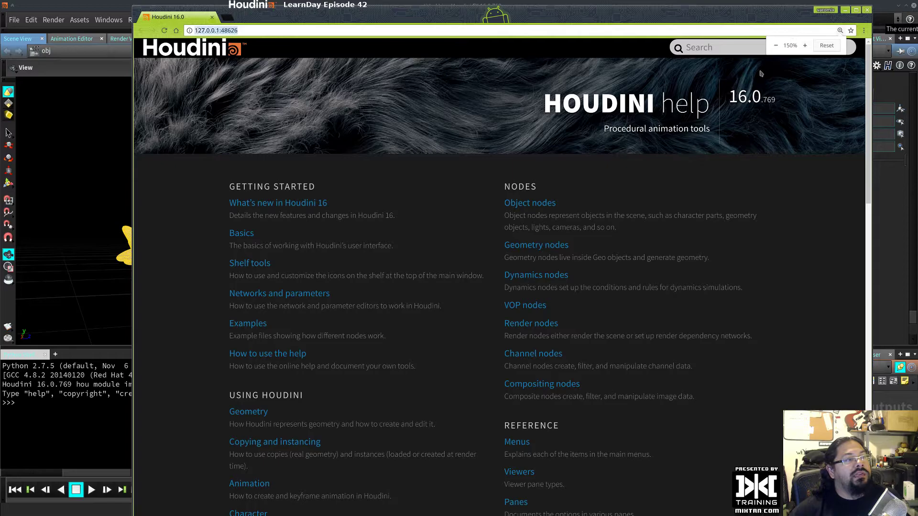
{"action": "key", "text": "Tab"}
{"action": "left_click", "coordinate": [803, 286]}
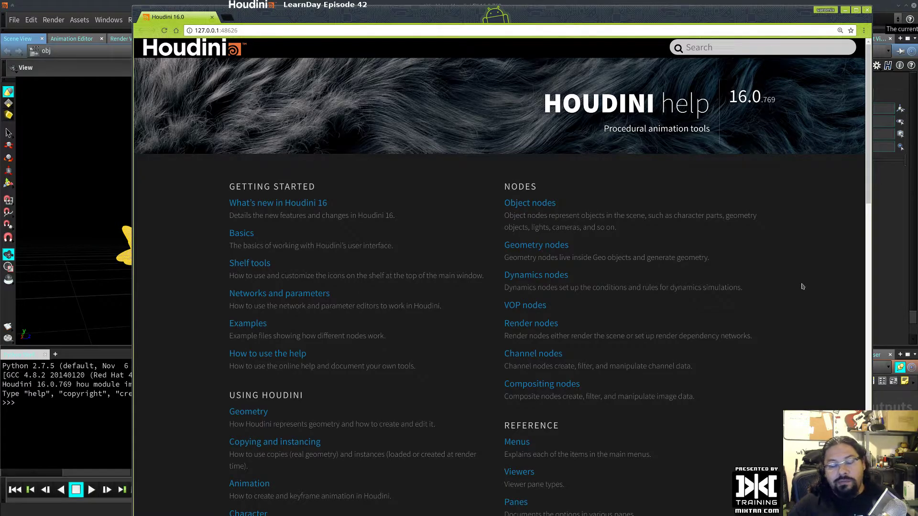
{"action": "left_click_drag", "start_coordinate": [719, 16], "coordinate": [652, 11]}
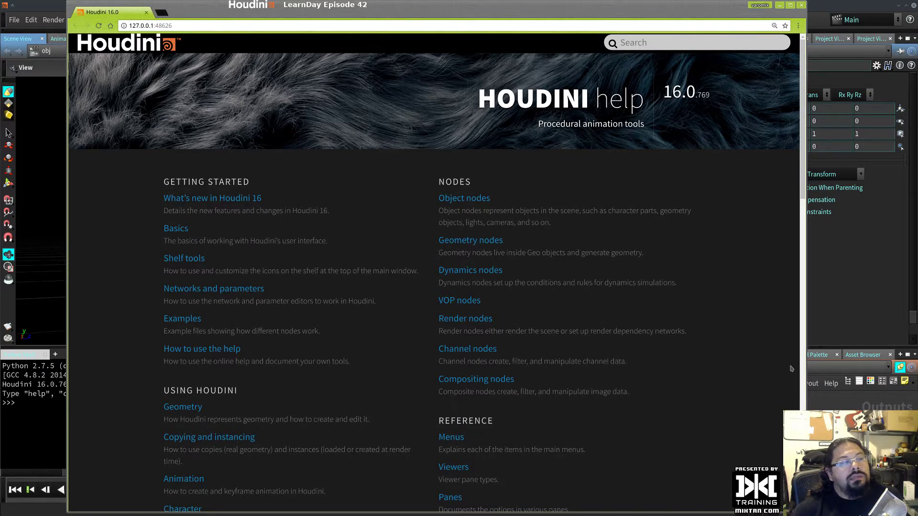
Step: Close the Houdini help browser window and return to the object network
{"action": "left_click_drag", "start_coordinate": [619, 362], "coordinate": [172, 157]}
{"action": "left_click", "coordinate": [164, 168]}
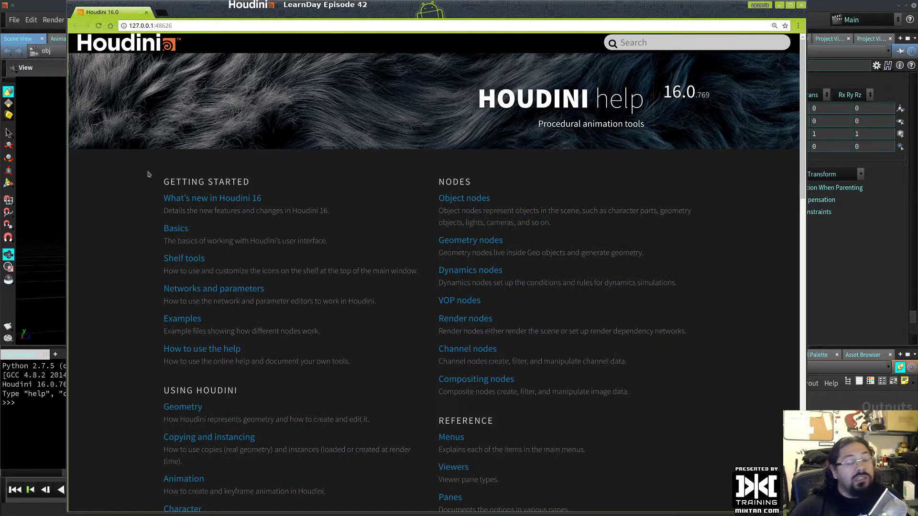
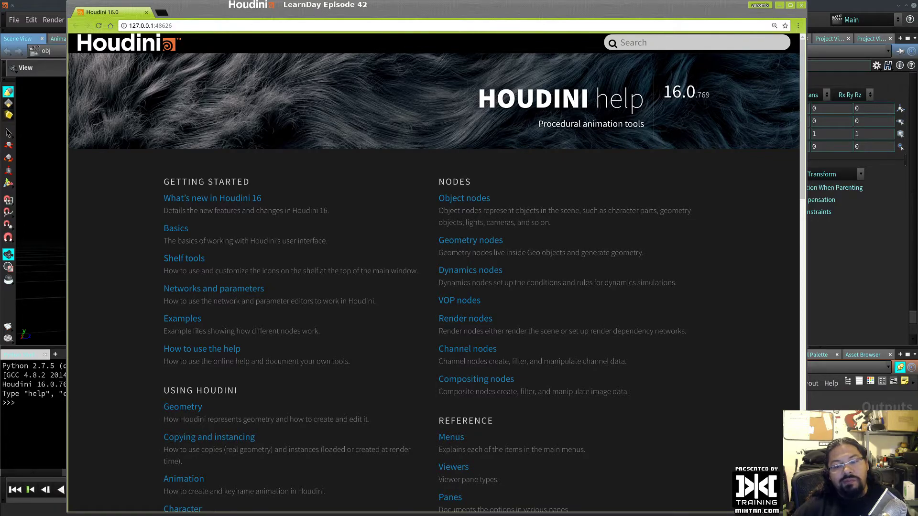
{"action": "left_click", "coordinate": [802, 5]}
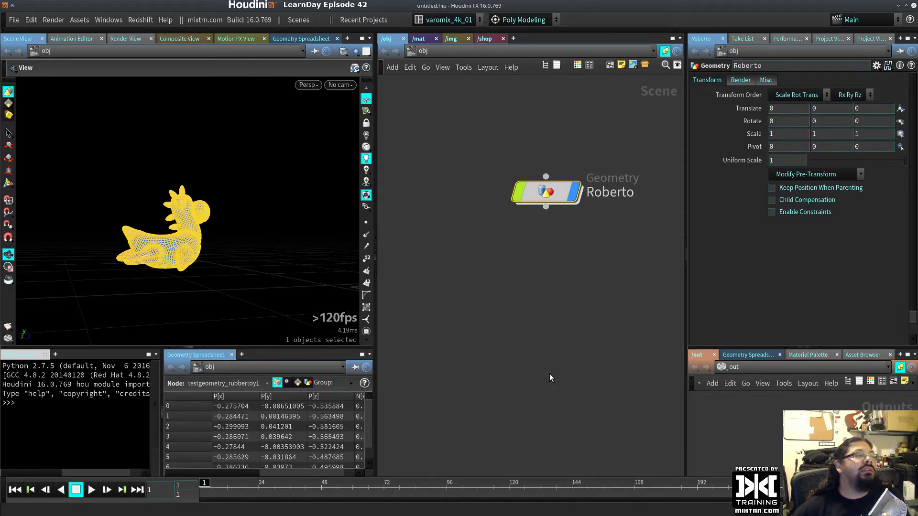
{"action": "key", "text": "h"}
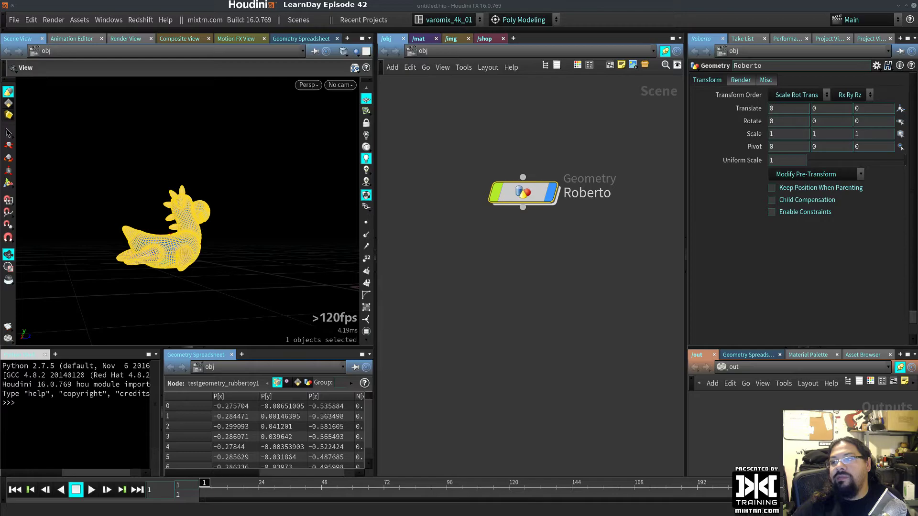
Step: Switch to the browser's ChaosGroup vray-for-houdini GitHub page and examine the README's binary builds, requirements and installation sections at 125% zoom
{"action": "key", "text": "alt+Tab"}
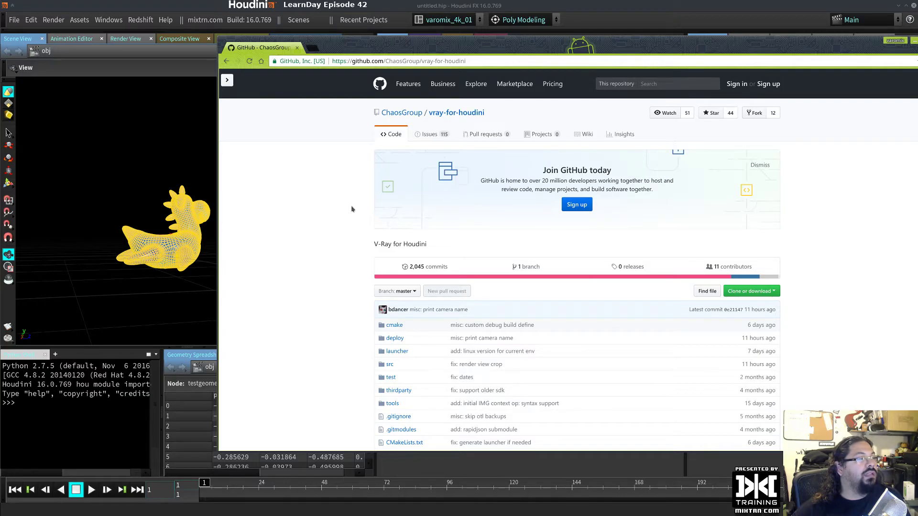
{"action": "scroll", "coordinate": [330, 242], "scroll_direction": "down", "scroll_amount": 7}
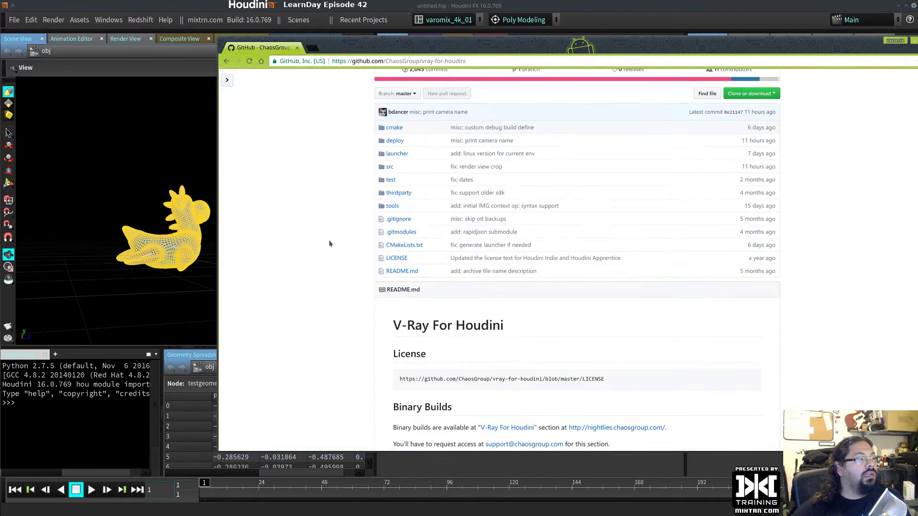
{"action": "scroll", "coordinate": [393, 216], "scroll_direction": "down", "scroll_amount": 2}
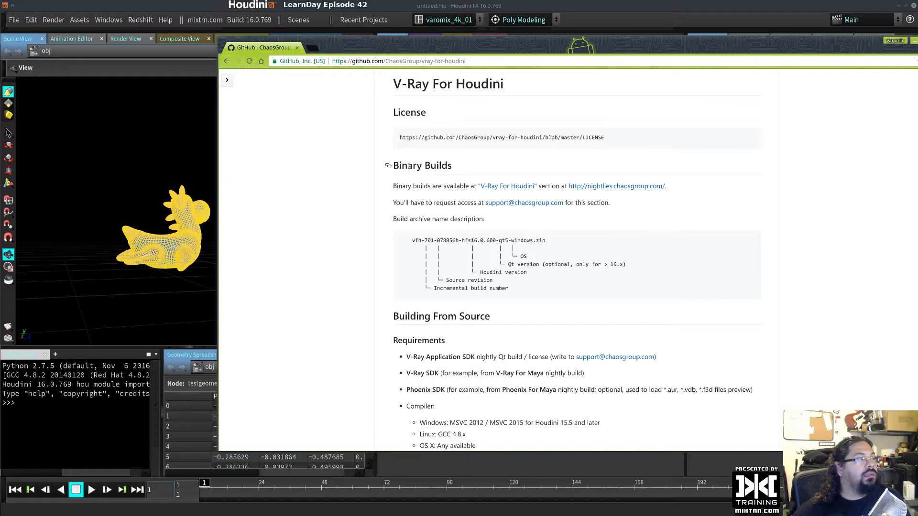
{"action": "scroll", "coordinate": [358, 188], "scroll_direction": "down", "scroll_amount": 4}
{"action": "scroll", "coordinate": [353, 196], "scroll_direction": "up", "scroll_amount": 2, "text": "ctrl"}
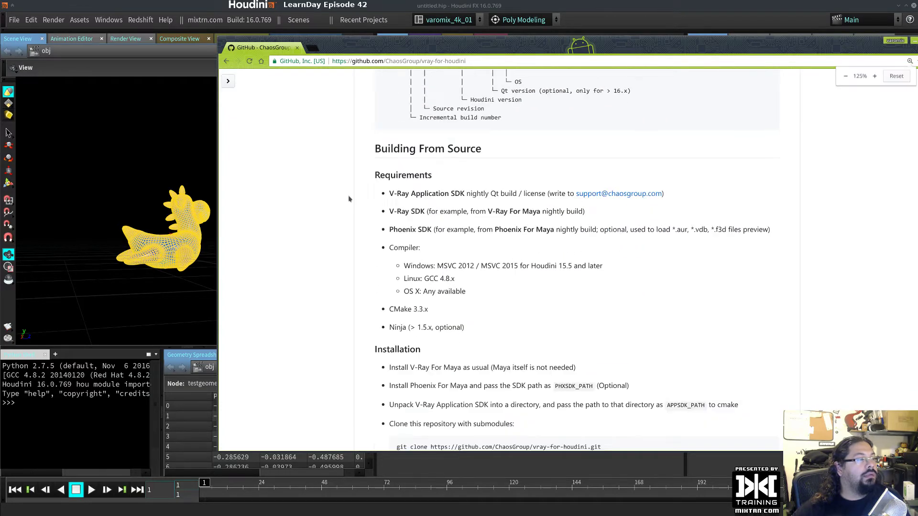
{"action": "scroll", "coordinate": [308, 220], "scroll_direction": "down", "scroll_amount": 9}
{"action": "scroll", "coordinate": [310, 224], "scroll_direction": "up", "scroll_amount": 8}
{"action": "scroll", "coordinate": [309, 226], "scroll_direction": "up", "scroll_amount": 3}
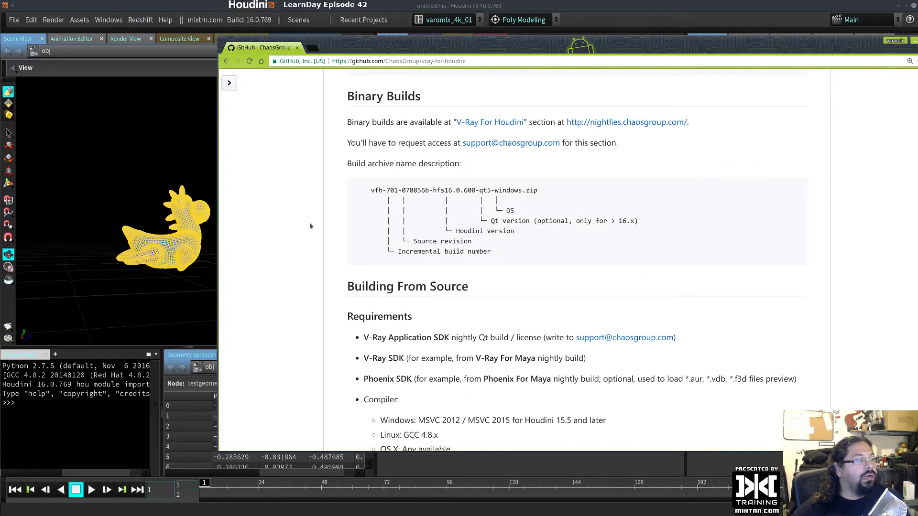
{"action": "scroll", "coordinate": [310, 226], "scroll_direction": "up", "scroll_amount": 1}
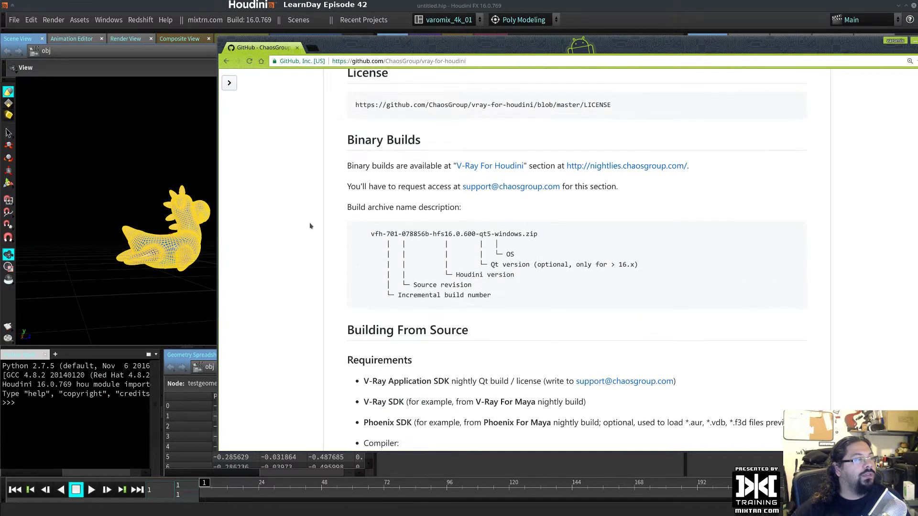
Step: Check the README's "V-Ray For Houdini" link in a new tab and the nightlies.chaosgroup.com link, returning to the repository page
{"action": "middle_click", "coordinate": [481, 167]}
{"action": "left_click", "coordinate": [330, 49]}
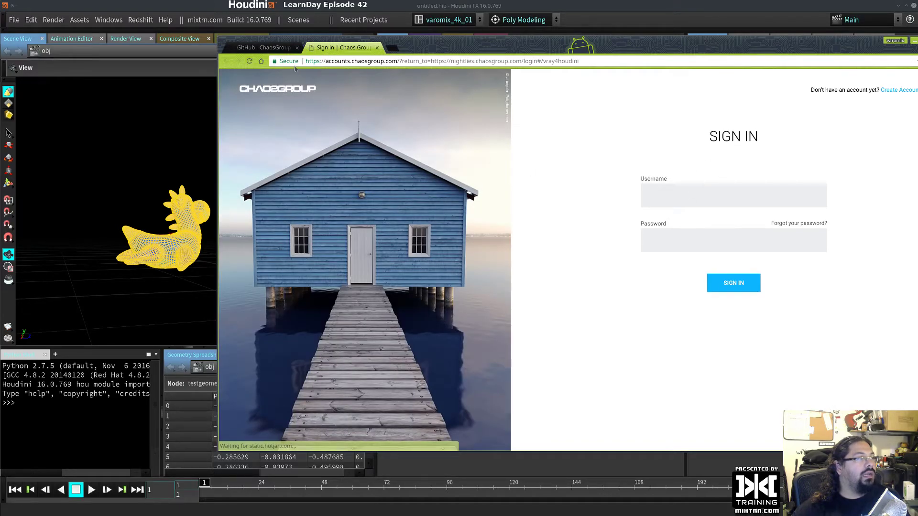
{"action": "left_click", "coordinate": [278, 50]}
{"action": "left_click", "coordinate": [636, 170]}
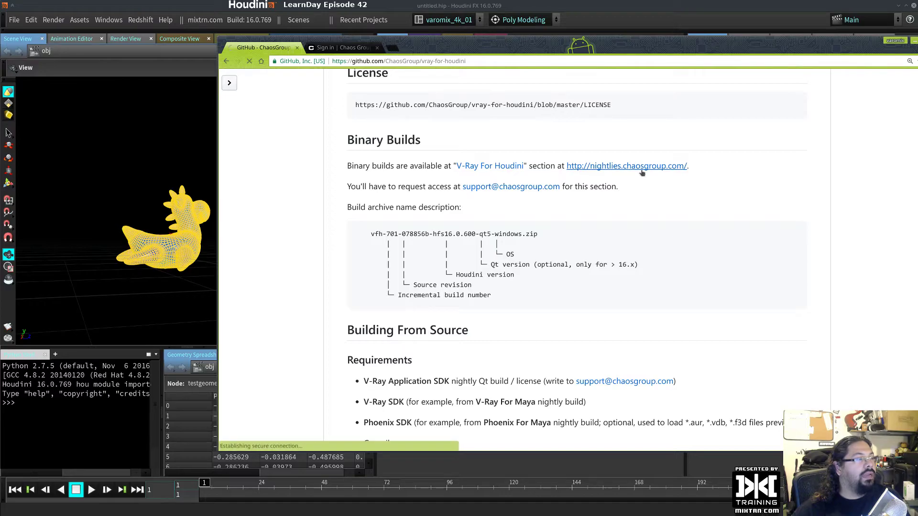
{"action": "left_click", "coordinate": [226, 61]}
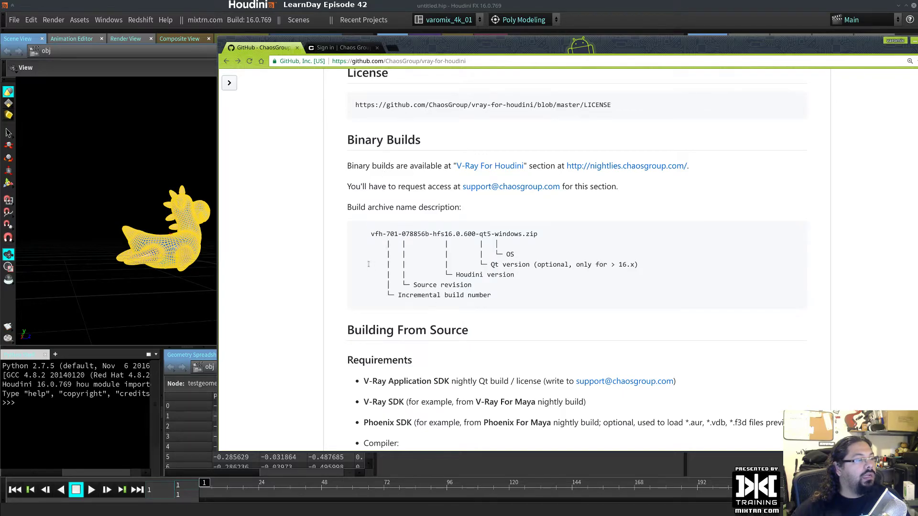
Step: Review the V-Ray For Houdini README heading and the repository's file list, and switch back to Houdini
{"action": "scroll", "coordinate": [375, 266], "scroll_direction": "up", "scroll_amount": 3}
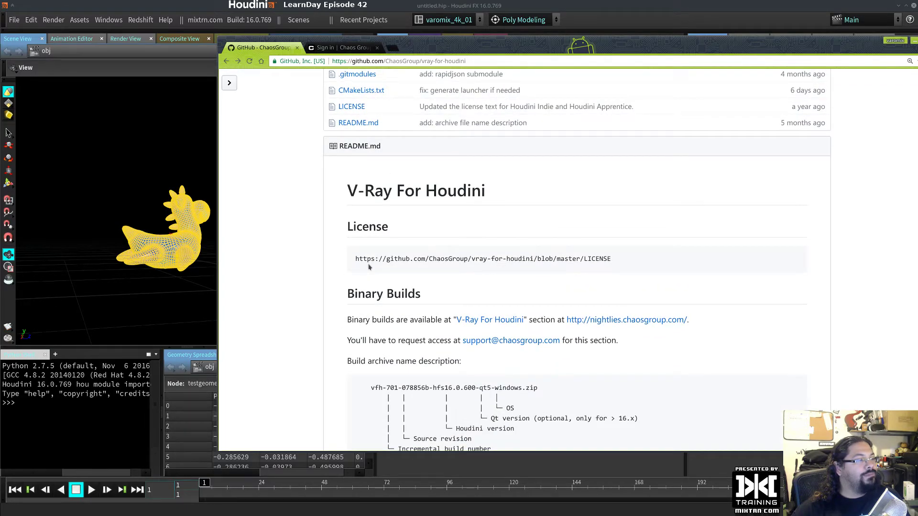
{"action": "triple_click", "coordinate": [340, 190]}
{"action": "left_click", "coordinate": [543, 236]}
{"action": "scroll", "coordinate": [580, 282], "scroll_direction": "up", "scroll_amount": 3}
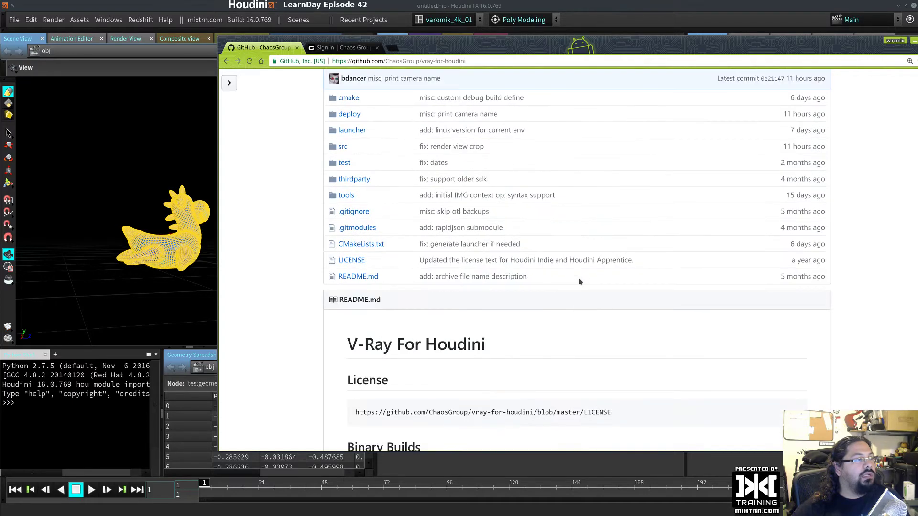
{"action": "scroll", "coordinate": [580, 282], "scroll_direction": "up", "scroll_amount": 4}
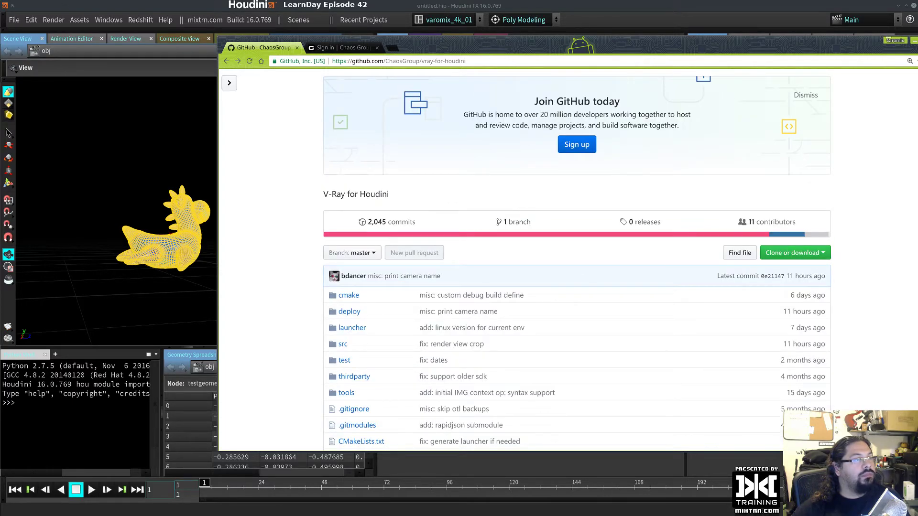
{"action": "key", "text": "alt+Tab"}
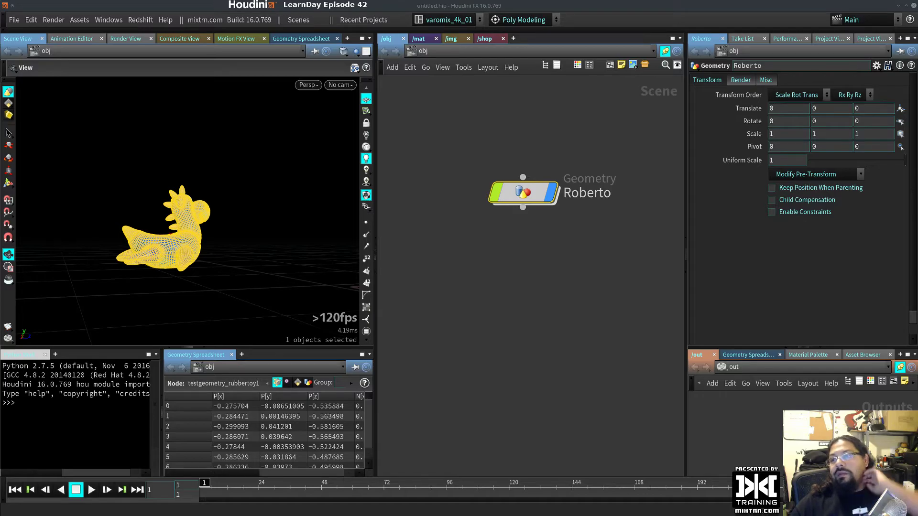
Step: Delete the Roberto geometry node from the object network and collapse the panes beneath the scene view
{"action": "left_click", "coordinate": [493, 288]}
{"action": "left_click_drag", "start_coordinate": [526, 191], "coordinate": [496, 130]}
{"action": "left_click_drag", "start_coordinate": [483, 210], "coordinate": [538, 148]}
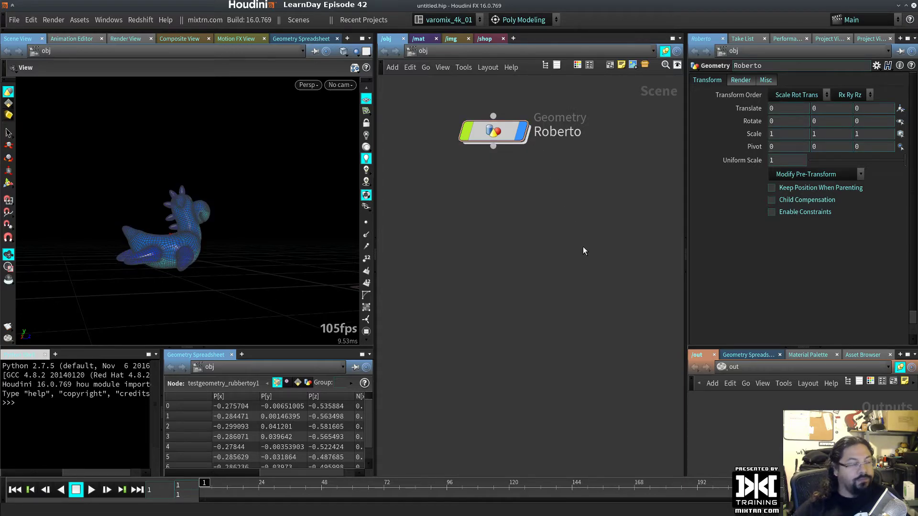
{"action": "left_click", "coordinate": [490, 127]}
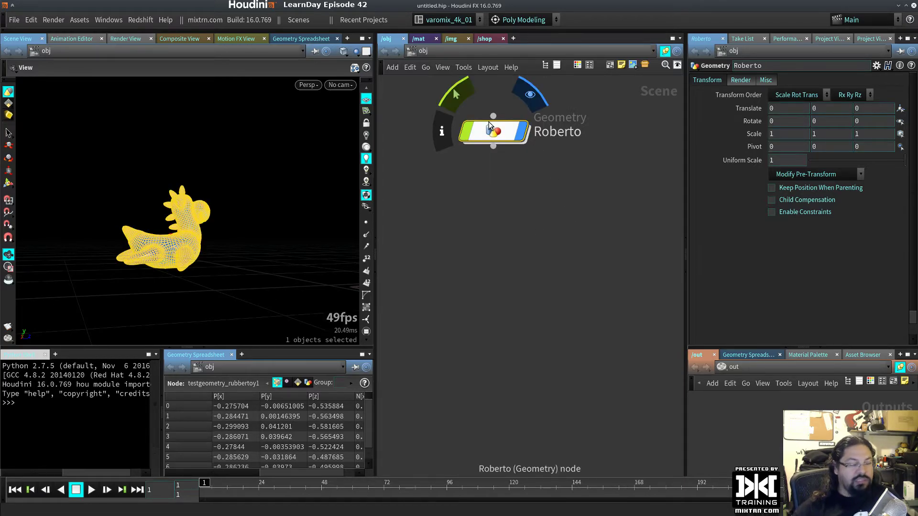
{"action": "key", "text": "Delete"}
{"action": "key", "text": "Tab"}
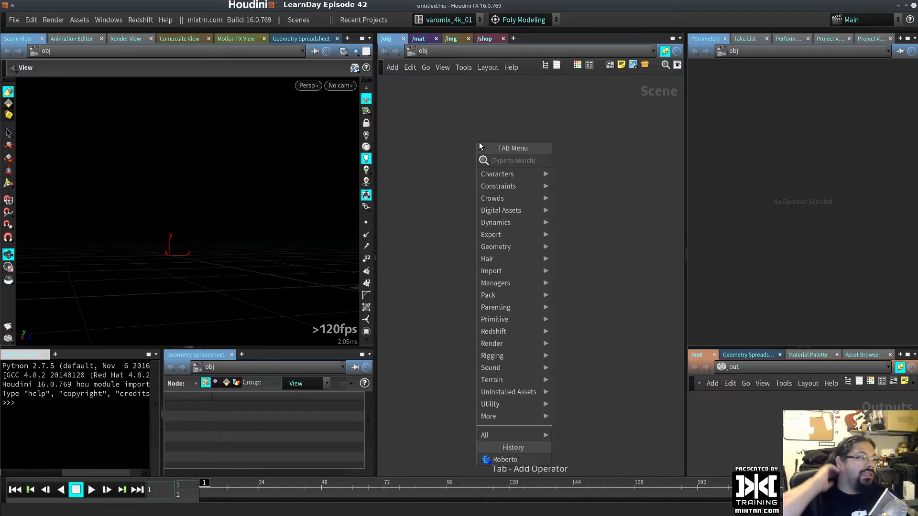
{"action": "left_click", "coordinate": [199, 350]}
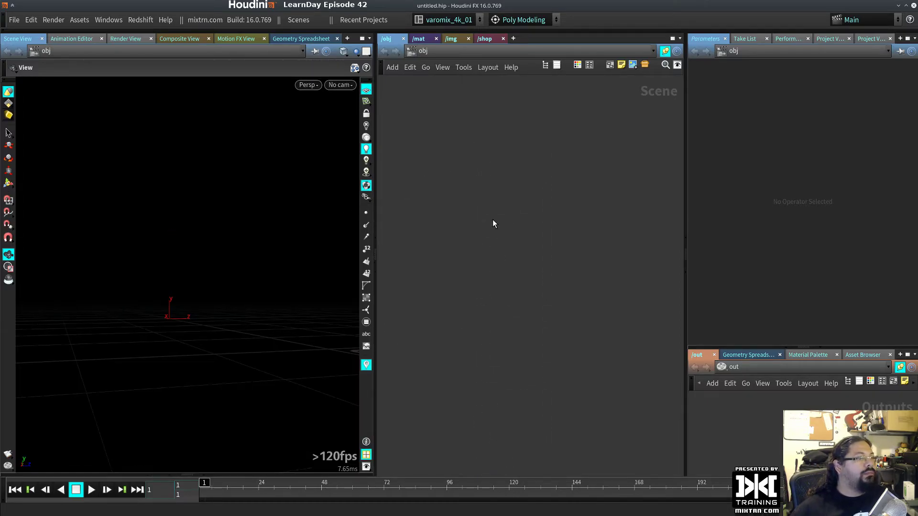
Step: Look over the operator categories available for adding a node to the empty object network, adding nothing
{"action": "key", "text": "Tab"}
{"action": "key", "text": "Tab"}
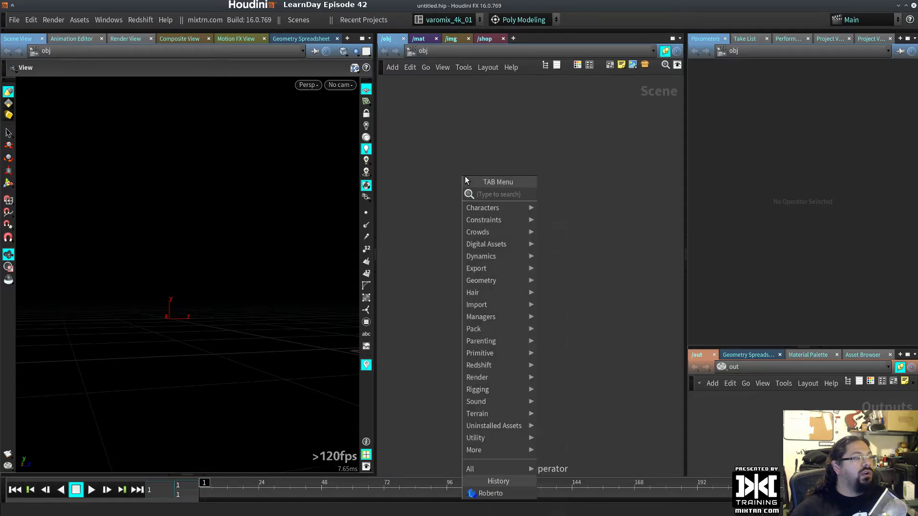
{"action": "key", "text": "Tab"}
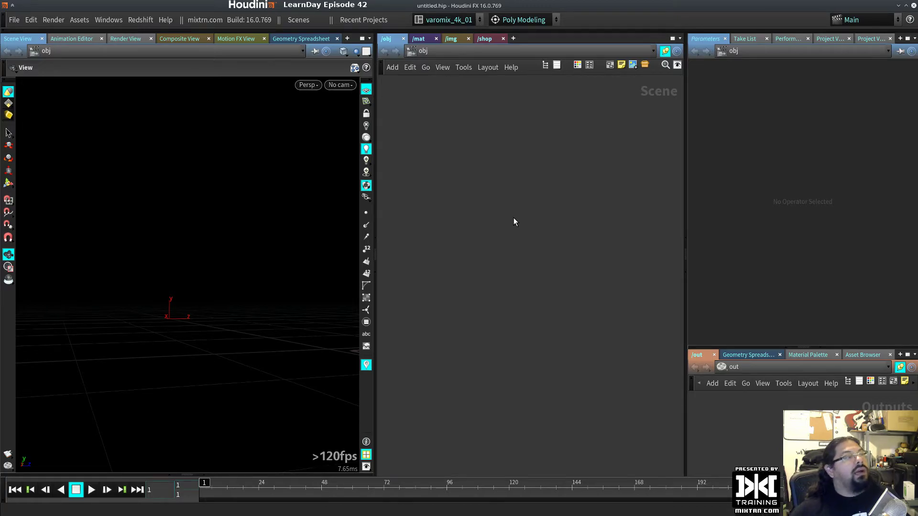
{"action": "key", "text": "Tab"}
{"action": "key", "text": "Escape"}
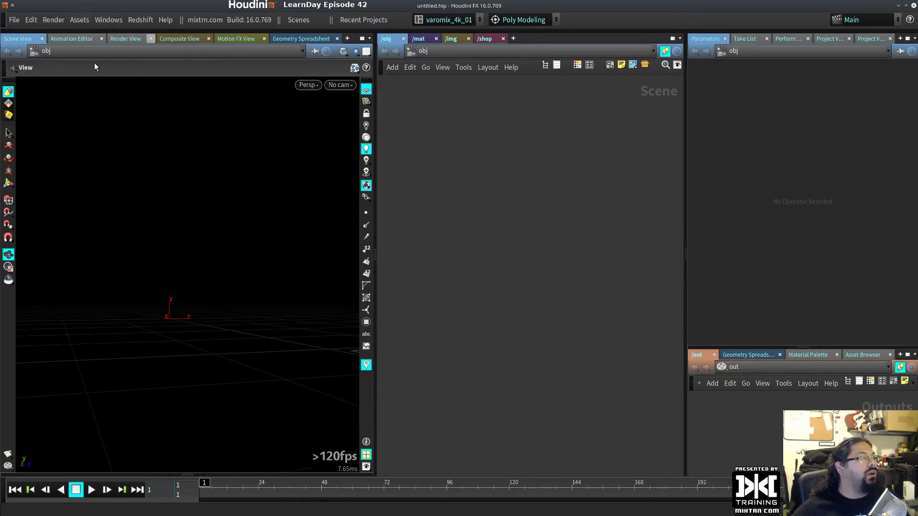
{"action": "left_click", "coordinate": [116, 20]}
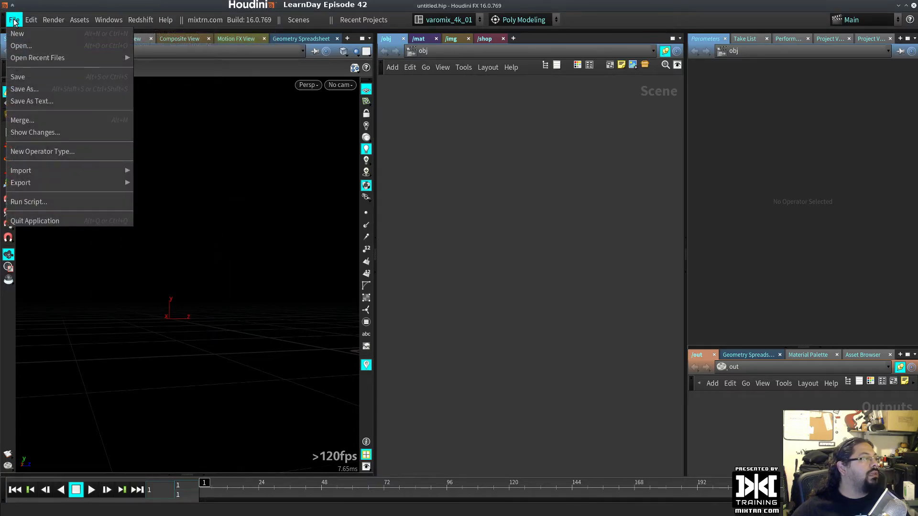
{"action": "left_click", "coordinate": [181, 286]}
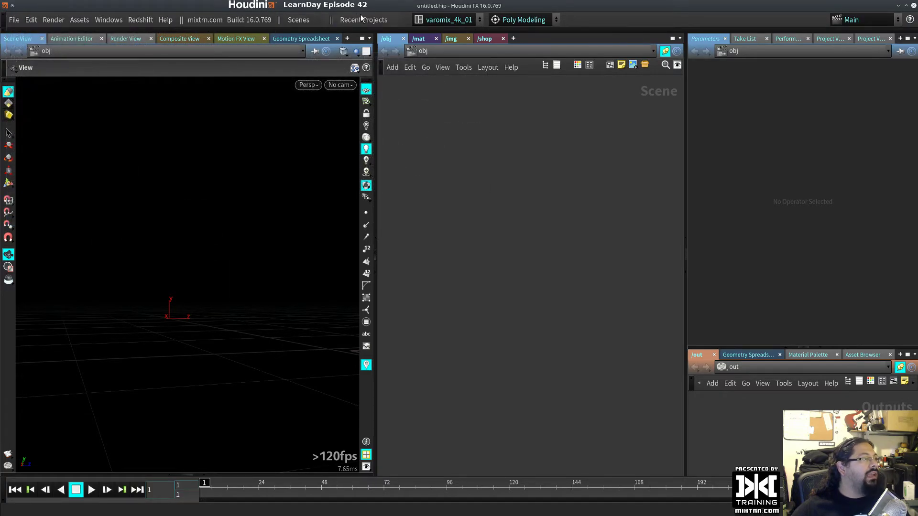
{"action": "left_click", "coordinate": [363, 19]}
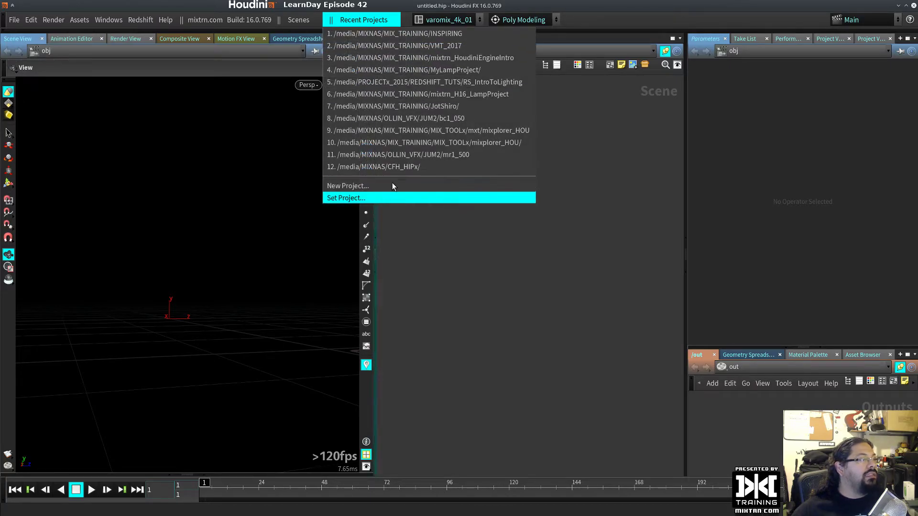
{"action": "left_click", "coordinate": [109, 241]}
{"action": "left_click", "coordinate": [15, 20]}
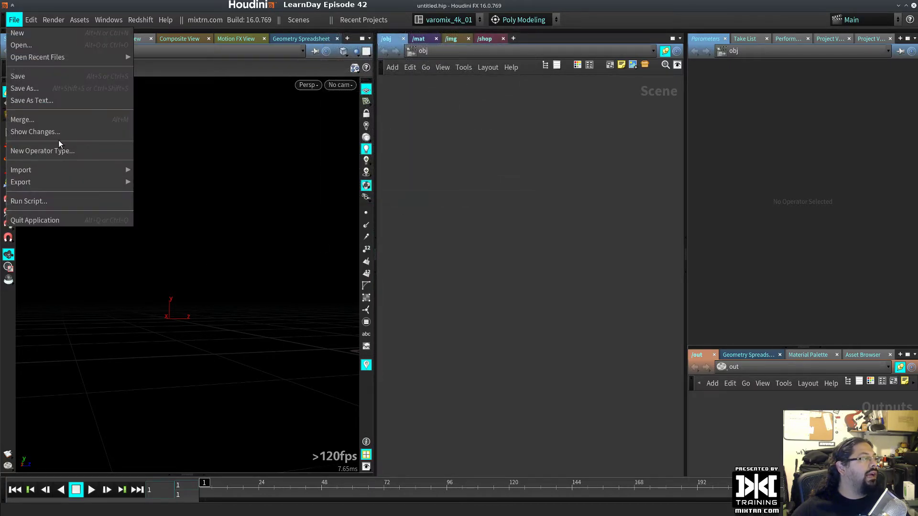
{"action": "left_click", "coordinate": [377, 35]}
Step: Start a new project and set its project path to /media/MIXNAS/MIX_TRAINING
{"action": "left_click", "coordinate": [364, 20]}
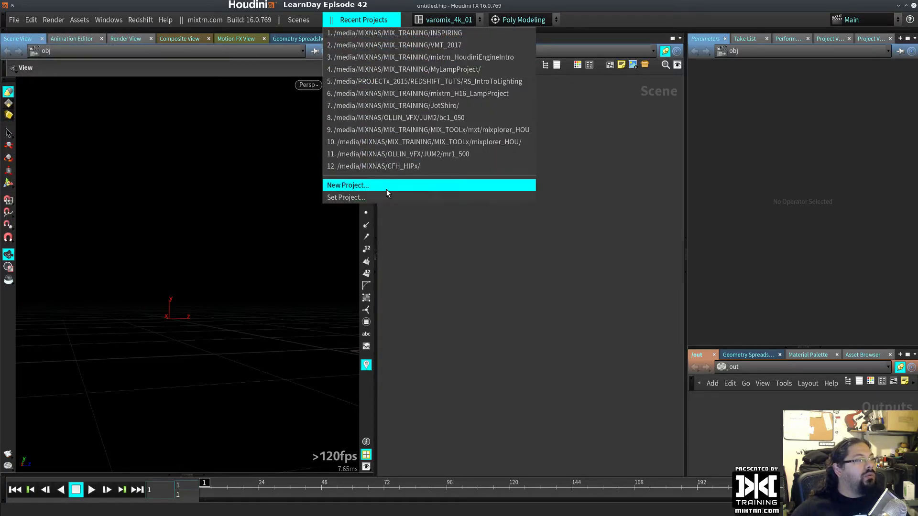
{"action": "left_click", "coordinate": [386, 187]}
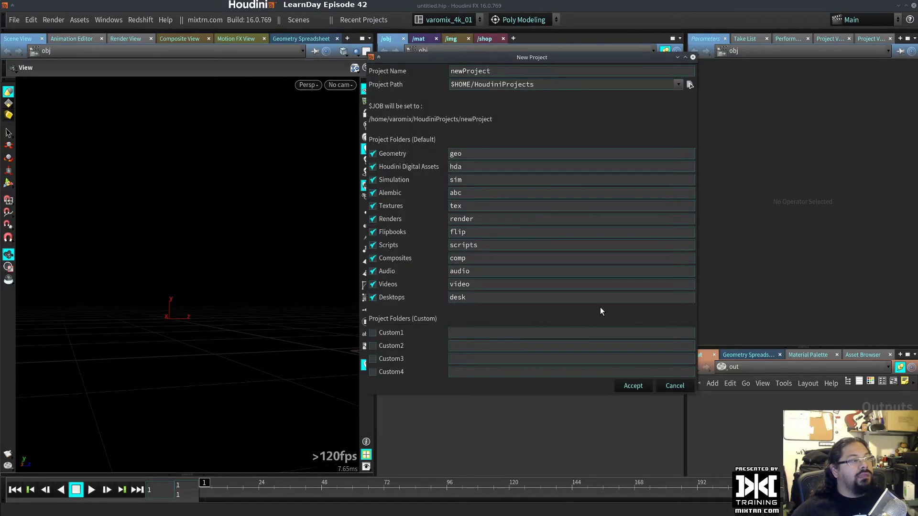
{"action": "left_click", "coordinate": [689, 85]}
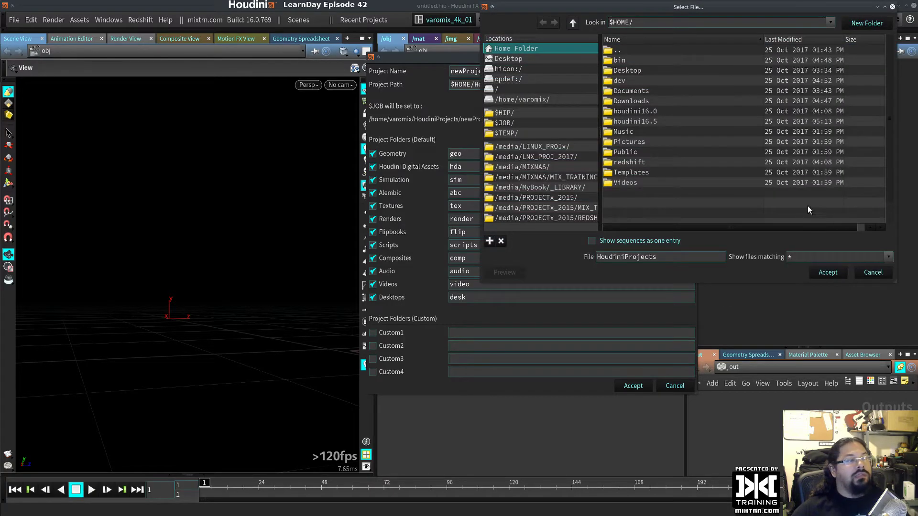
{"action": "key", "text": "Escape"}
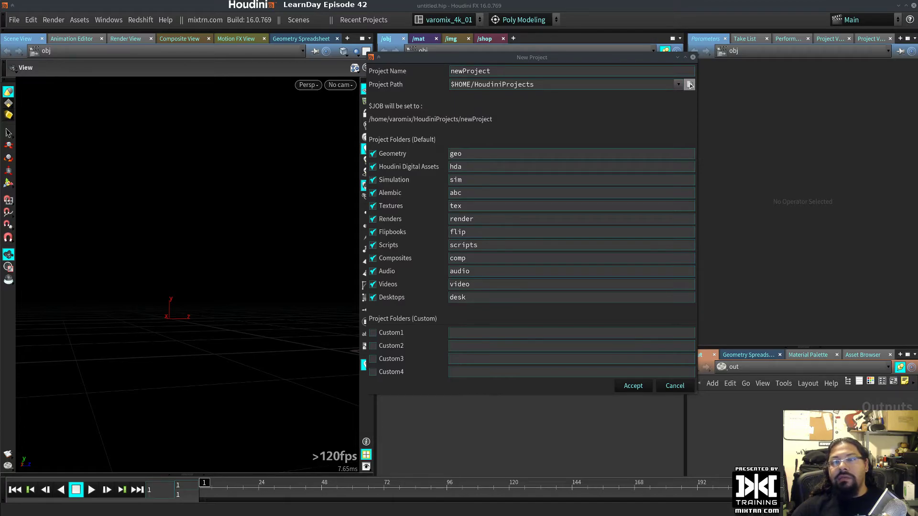
{"action": "left_click", "coordinate": [689, 85]}
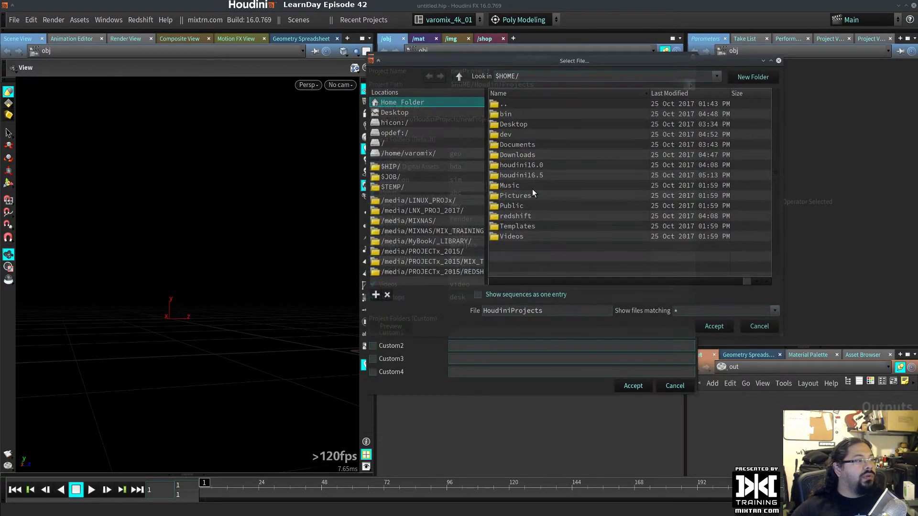
{"action": "left_click", "coordinate": [421, 221]}
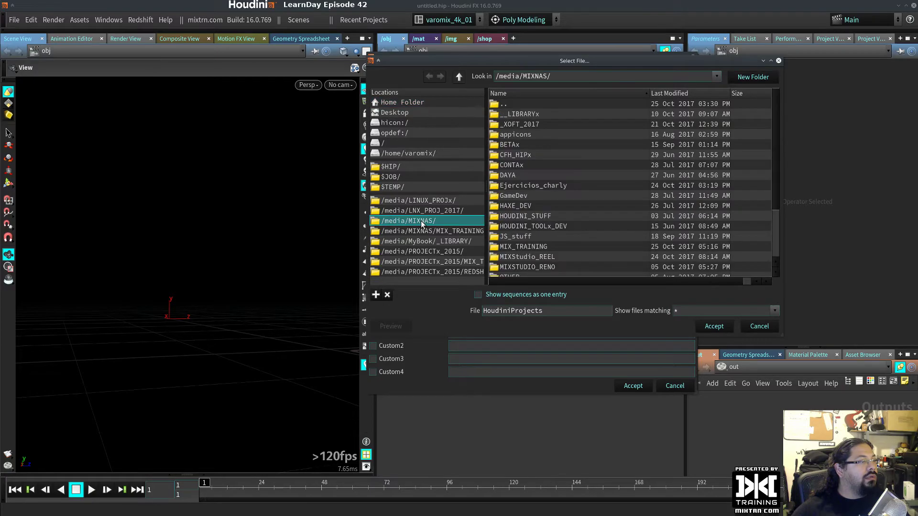
{"action": "left_click", "coordinate": [423, 231]}
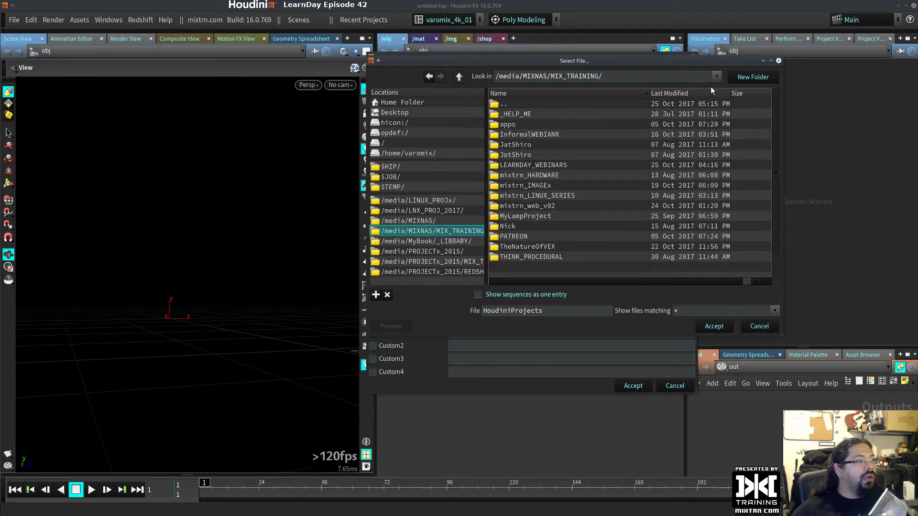
{"action": "left_click", "coordinate": [714, 326]}
{"action": "left_click_drag", "start_coordinate": [696, 306], "coordinate": [767, 306]}
{"action": "left_click_drag", "start_coordinate": [618, 84], "coordinate": [552, 93]}
{"action": "key", "text": "BackSpace"}
Step: Name the project MyAwesomeProject and create it with all the default project folders
{"action": "left_click_drag", "start_coordinate": [402, 58], "coordinate": [401, 57]}
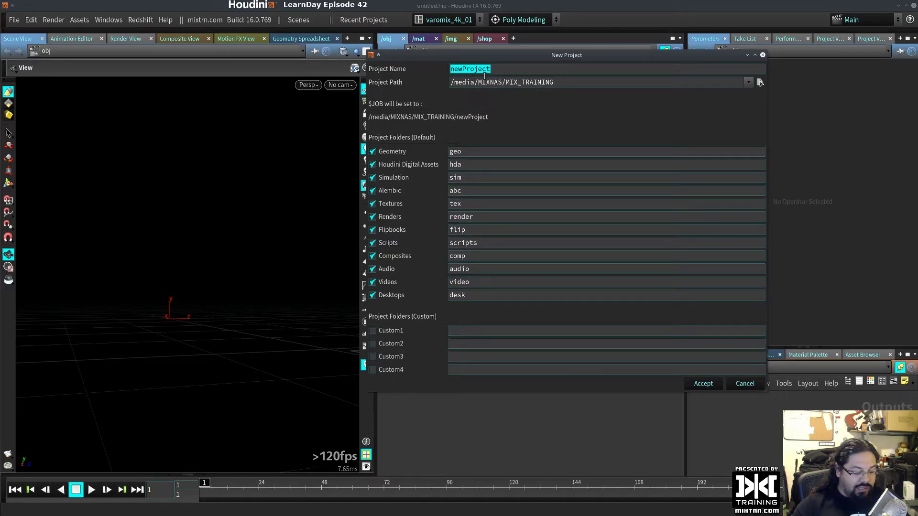
{"action": "type", "text": "MyAawesim"}
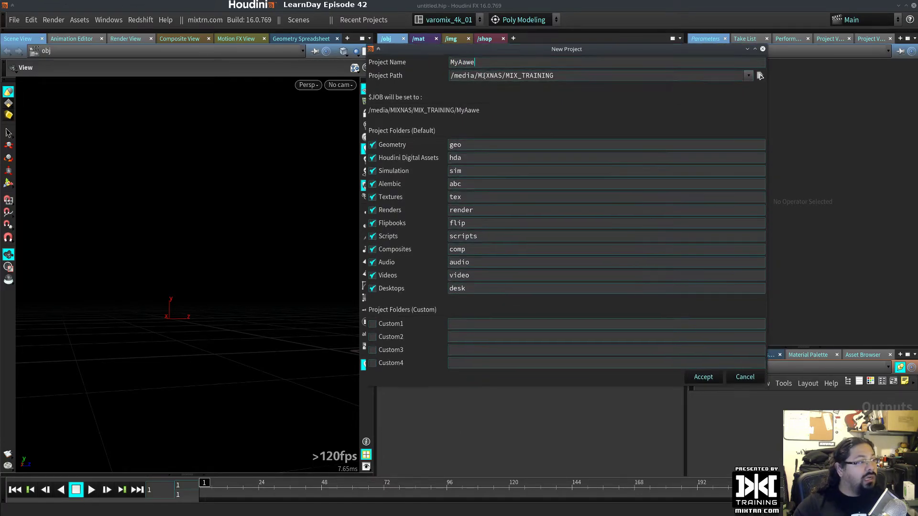
{"action": "key", "text": "BackSpace"}
{"action": "key", "text": "BackSpace"}
{"action": "key", "text": "BackSpace"}
{"action": "key", "text": "BackSpace"}
{"action": "key", "text": "BackSpace"}
{"action": "key", "text": "BackSpace"}
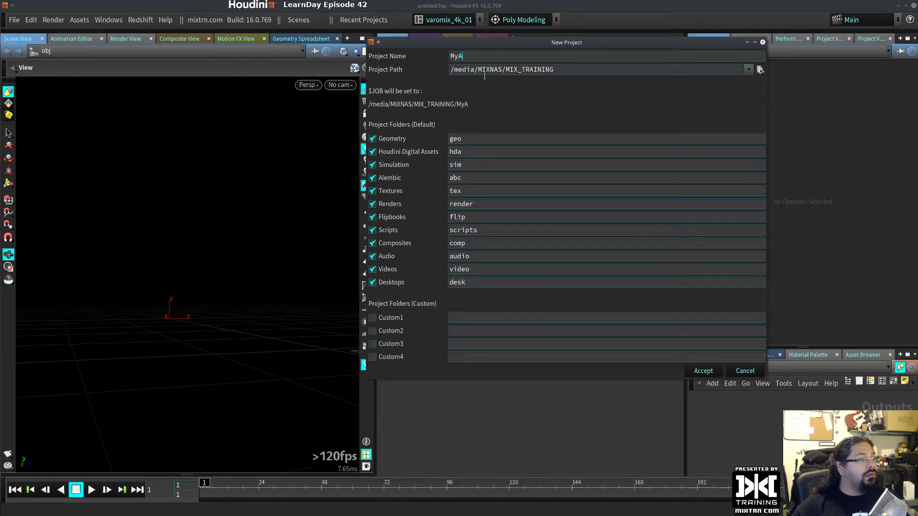
{"action": "left_click_drag", "start_coordinate": [553, 42], "coordinate": [580, 90]}
{"action": "type", "text": "wwes"}
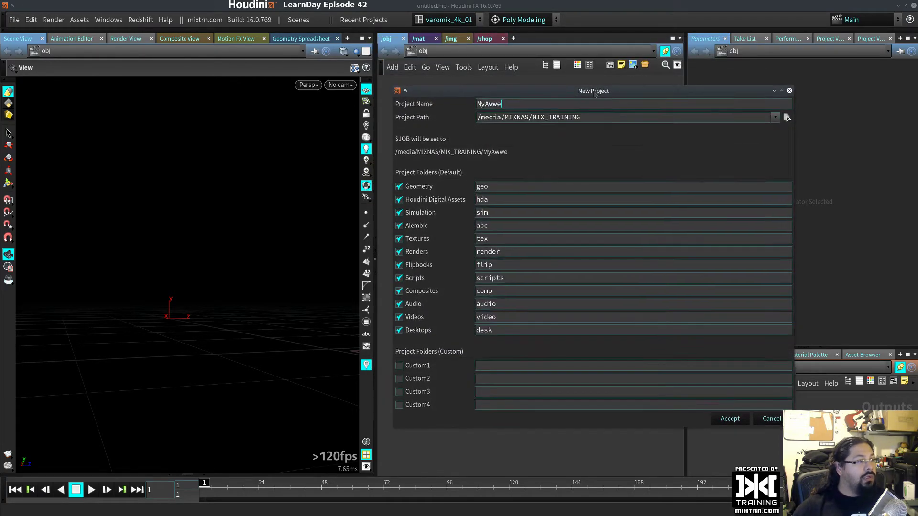
{"action": "key", "text": "BackSpace"}
{"action": "key", "text": "BackSpace"}
{"action": "key", "text": "BackSpace"}
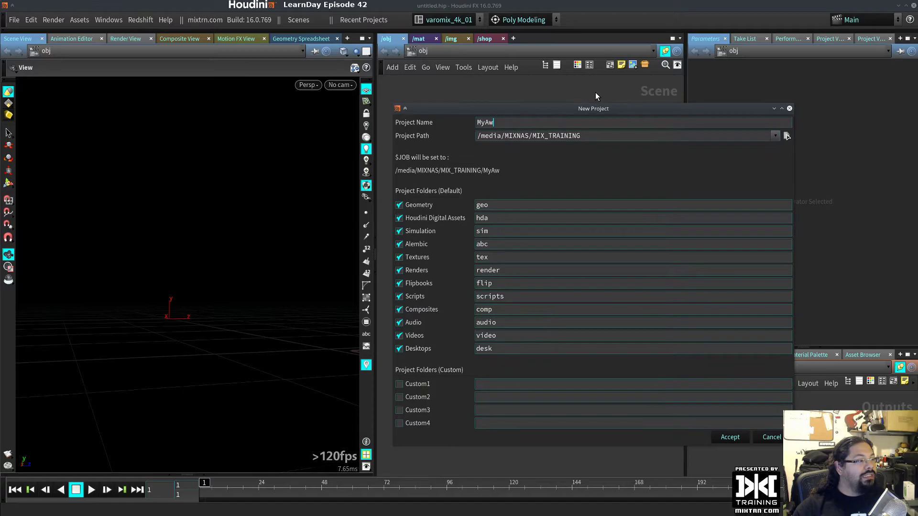
{"action": "type", "text": "esomww"}
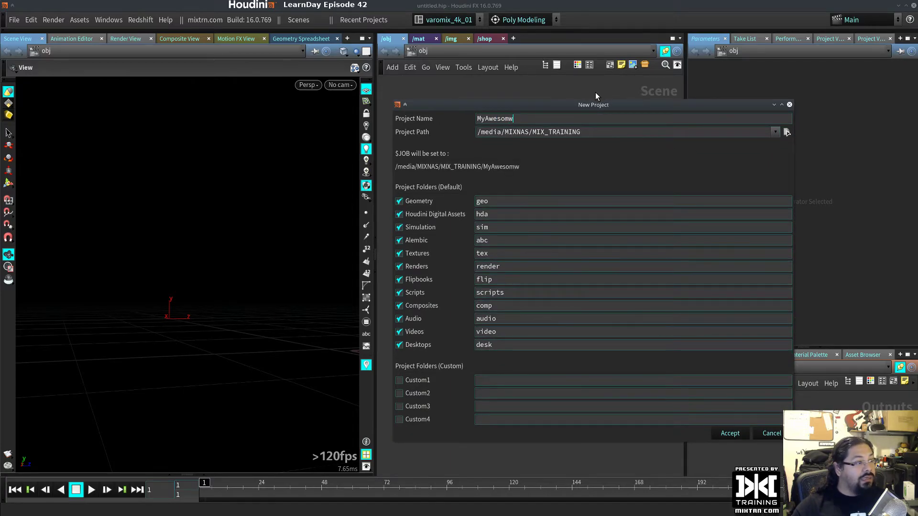
{"action": "key", "text": "BackSpace"}
{"action": "key", "text": "BackSpace"}
{"action": "type", "text": "eProjexrt"}
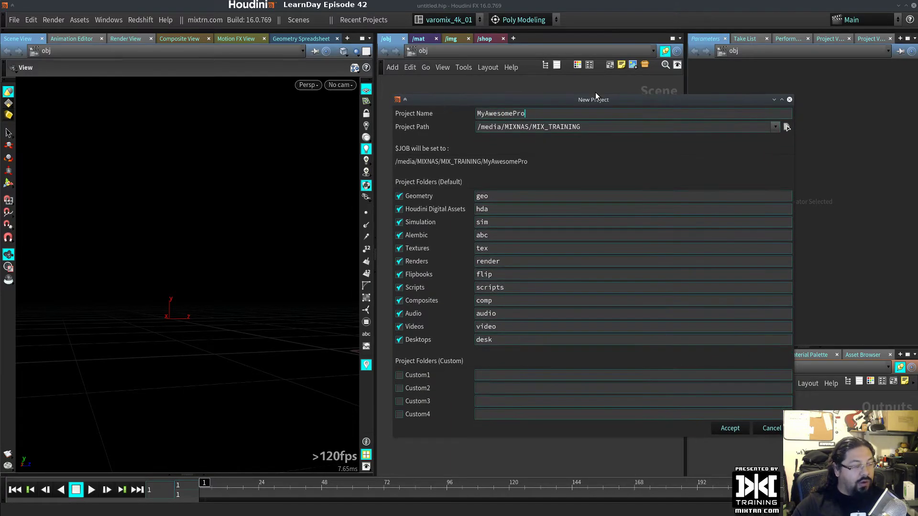
{"action": "key", "text": "BackSpace"}
{"action": "key", "text": "BackSpace"}
{"action": "key", "text": "BackSpace"}
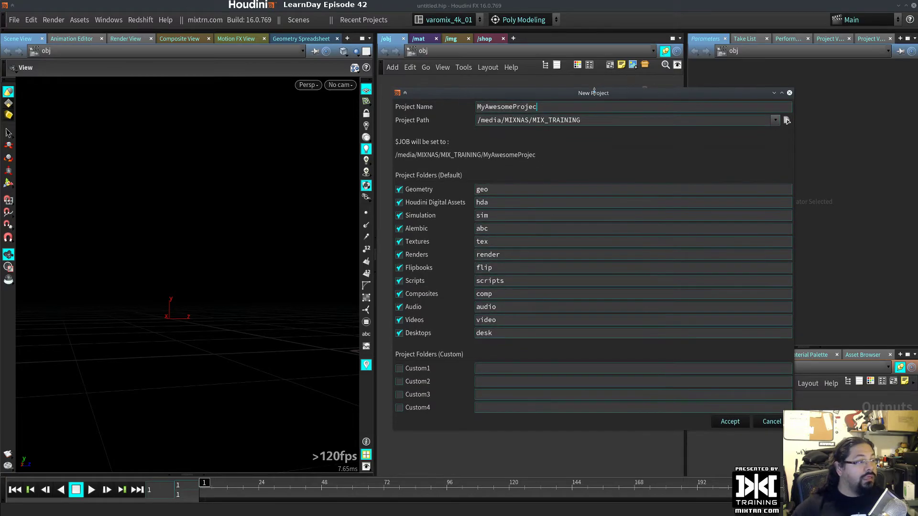
{"action": "type", "text": "t"}
{"action": "left_click_drag", "start_coordinate": [658, 96], "coordinate": [624, 77]}
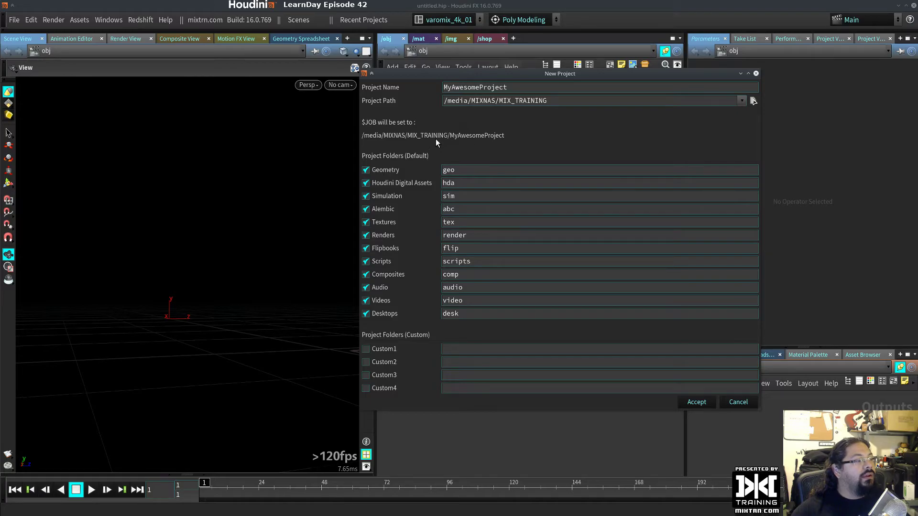
{"action": "left_click", "coordinate": [703, 402]}
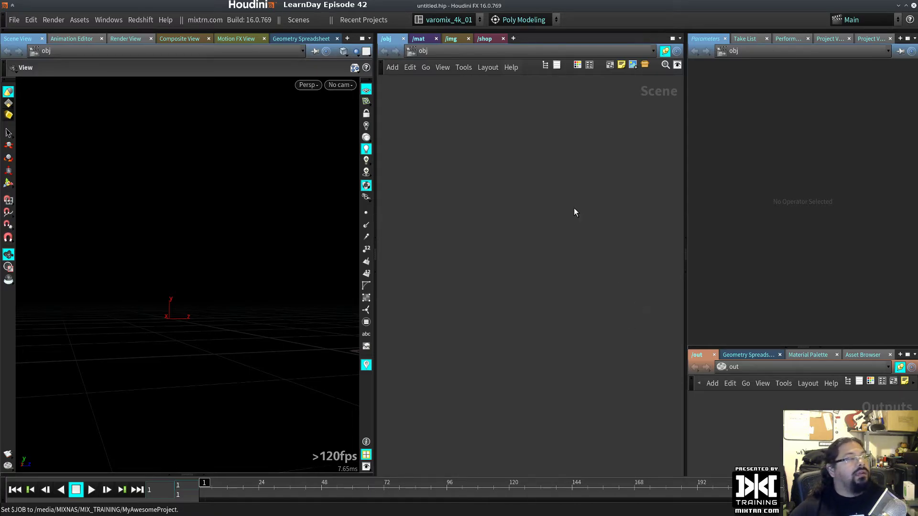
Step: Inspect the JOB entry and its path in the list of Houdini variables
{"action": "left_click", "coordinate": [34, 21]}
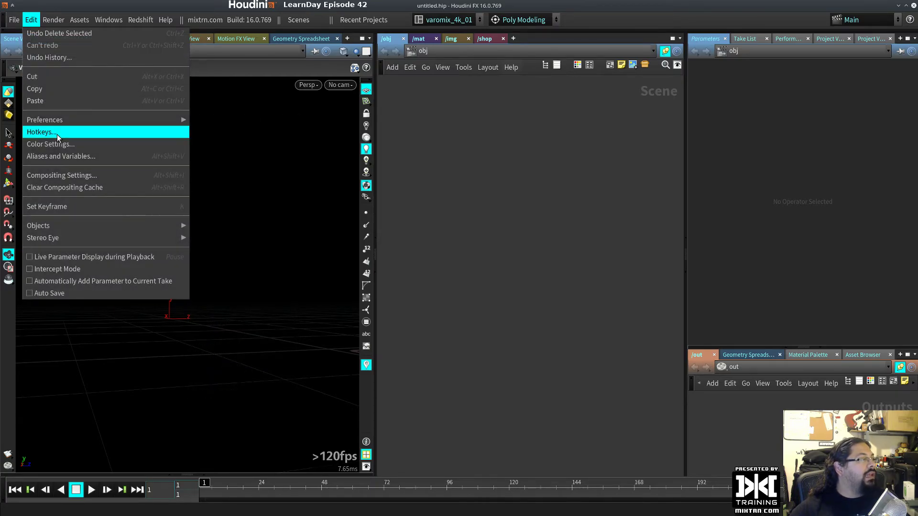
{"action": "left_click", "coordinate": [109, 157]}
{"action": "left_click_drag", "start_coordinate": [279, 133], "coordinate": [561, 221], "text": "alt"}
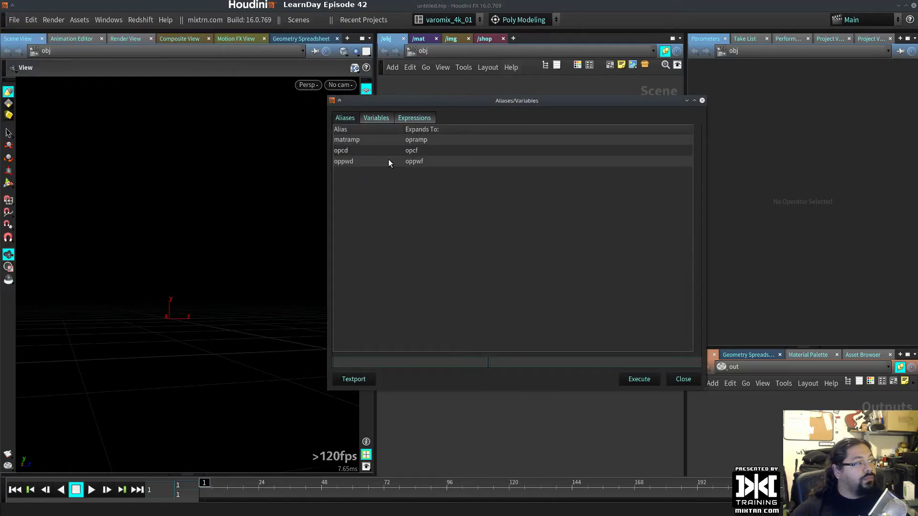
{"action": "left_click", "coordinate": [386, 117]}
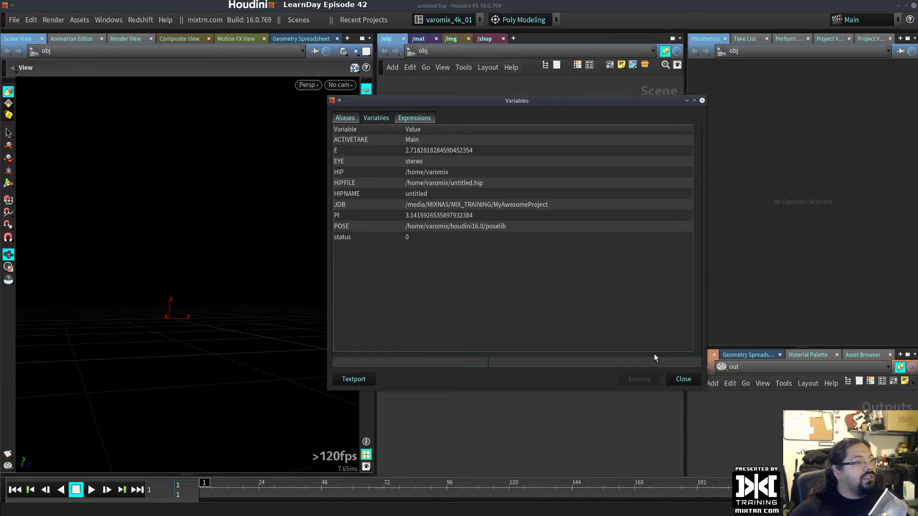
{"action": "left_click", "coordinate": [342, 205]}
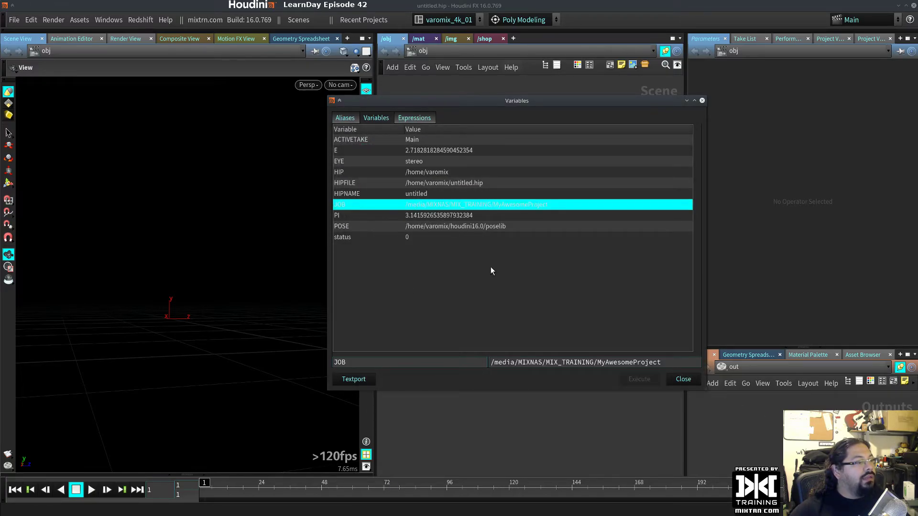
{"action": "left_click_drag", "start_coordinate": [662, 364], "coordinate": [448, 345]}
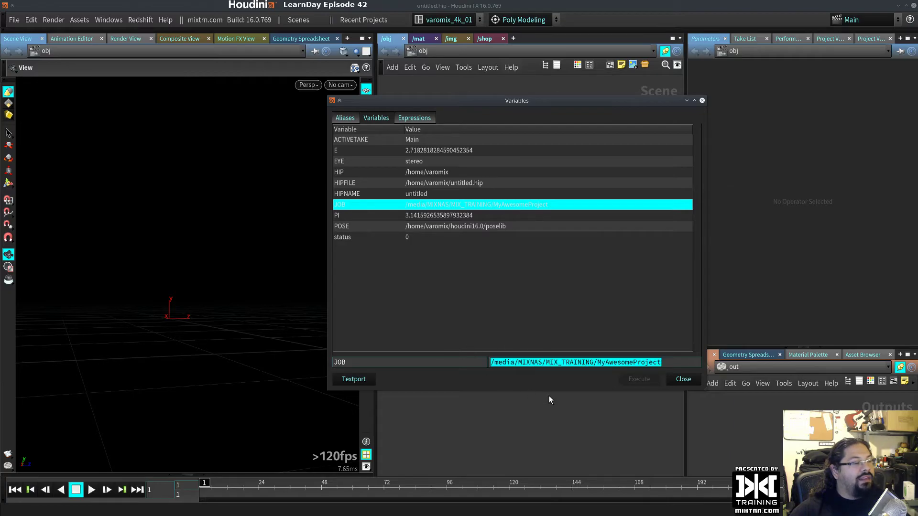
{"action": "left_click", "coordinate": [807, 304]}
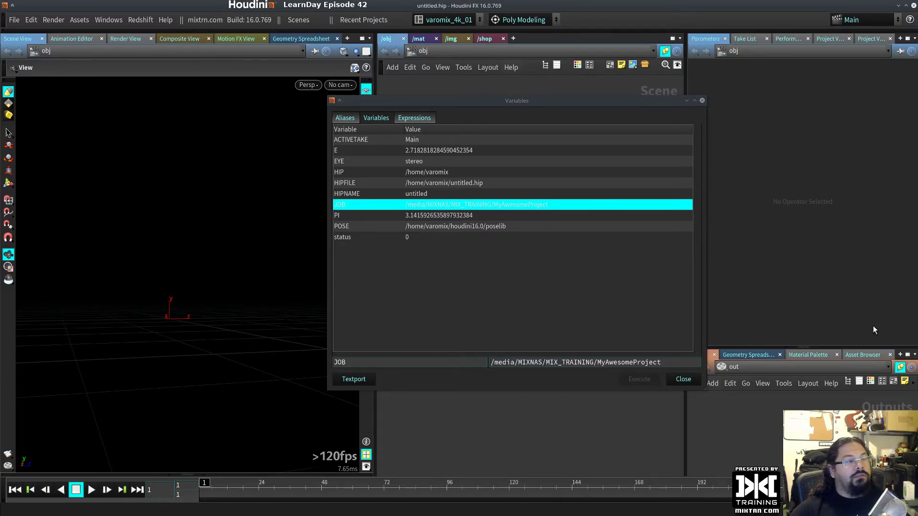
Step: Switch to the Dolphin file manager and look through the MyAwesomeProject folder inside MIX_TRAINING
{"action": "key", "text": "super+e"}
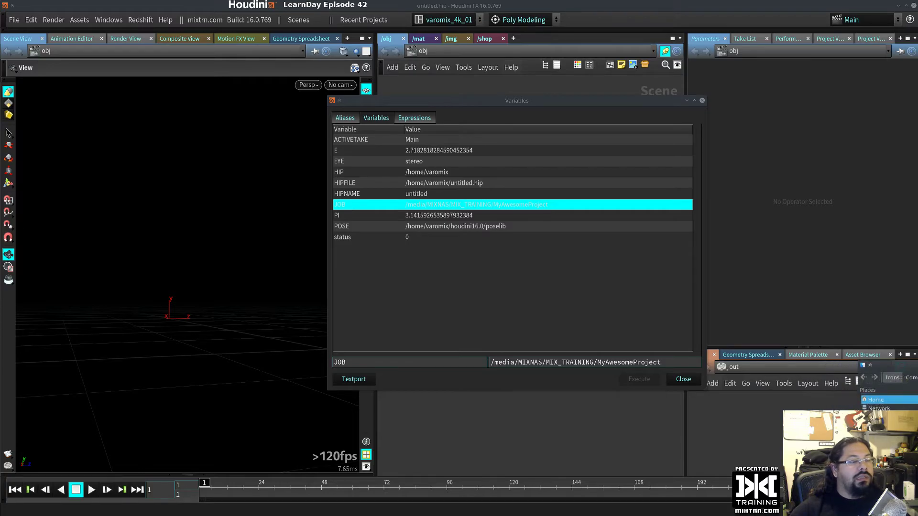
{"action": "triple_click", "coordinate": [690, 368]}
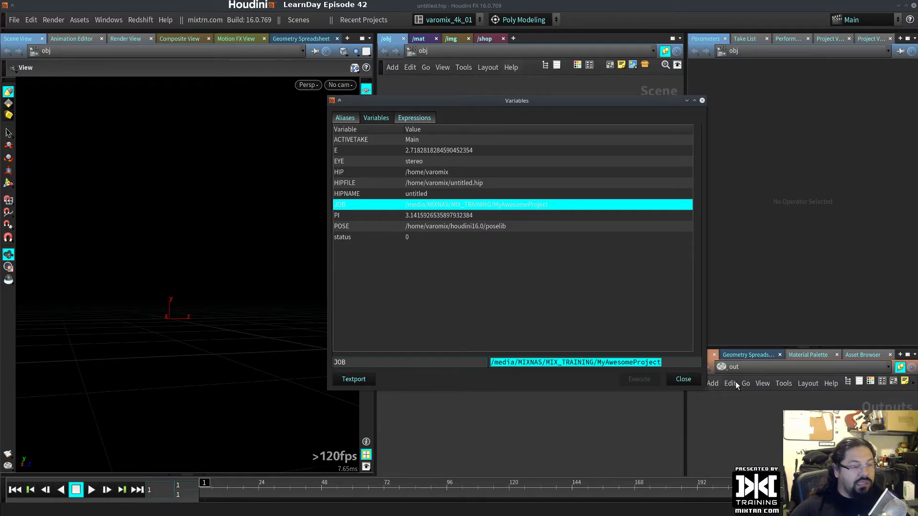
{"action": "key", "text": "alt+Tab"}
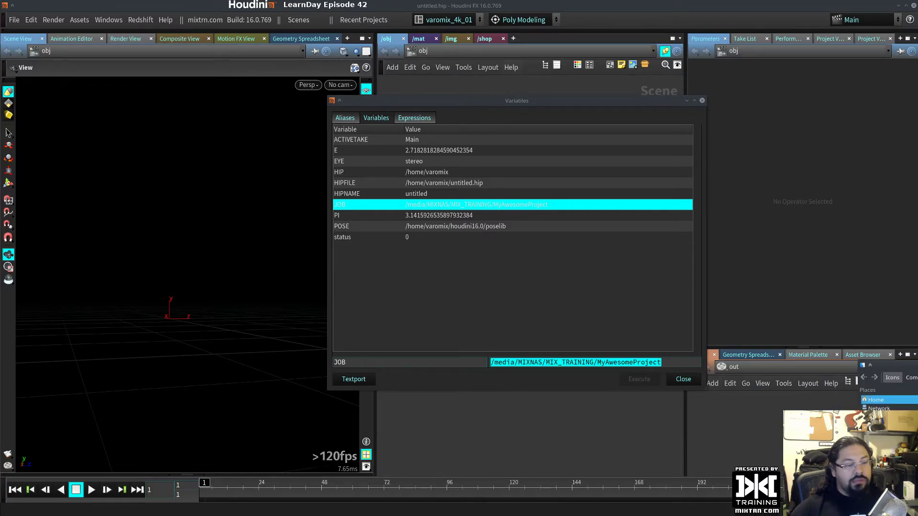
{"action": "left_click_drag", "start_coordinate": [884, 365], "coordinate": [309, 86]}
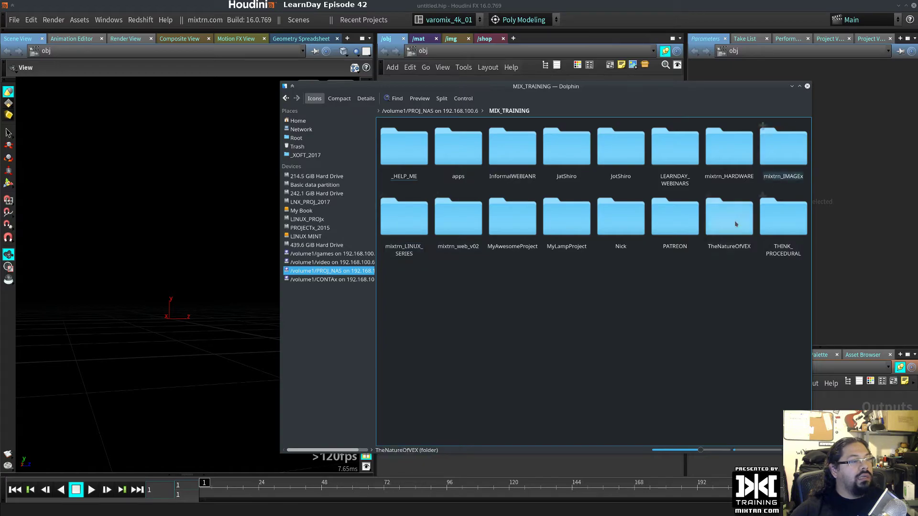
{"action": "left_click", "coordinate": [513, 220]}
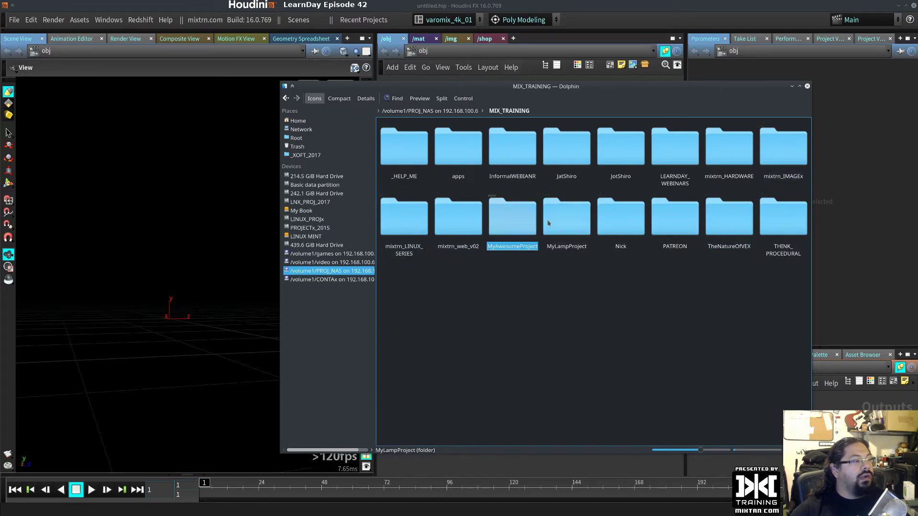
{"action": "double_click", "coordinate": [516, 221]}
{"action": "left_click_drag", "start_coordinate": [409, 262], "coordinate": [792, 124]}
Step: Review the default folder names offered for a new project, such as geo, render, flip and comp, without creating one
{"action": "left_click", "coordinate": [359, 19]}
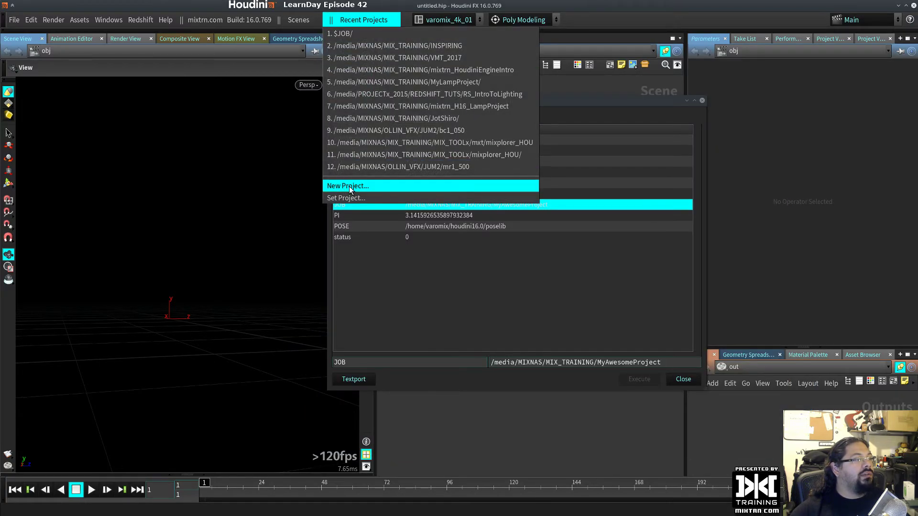
{"action": "left_click", "coordinate": [505, 203]}
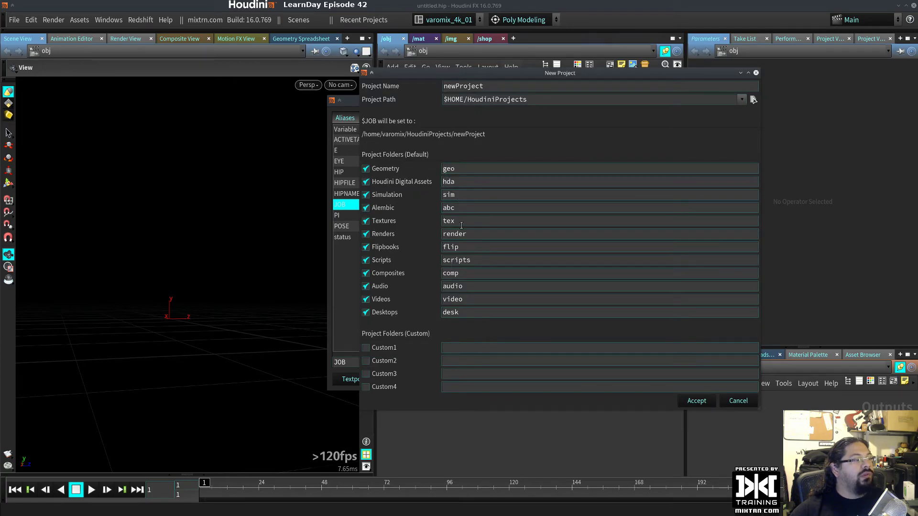
{"action": "double_click", "coordinate": [452, 169]}
{"action": "double_click", "coordinate": [506, 234]}
{"action": "double_click", "coordinate": [504, 247]}
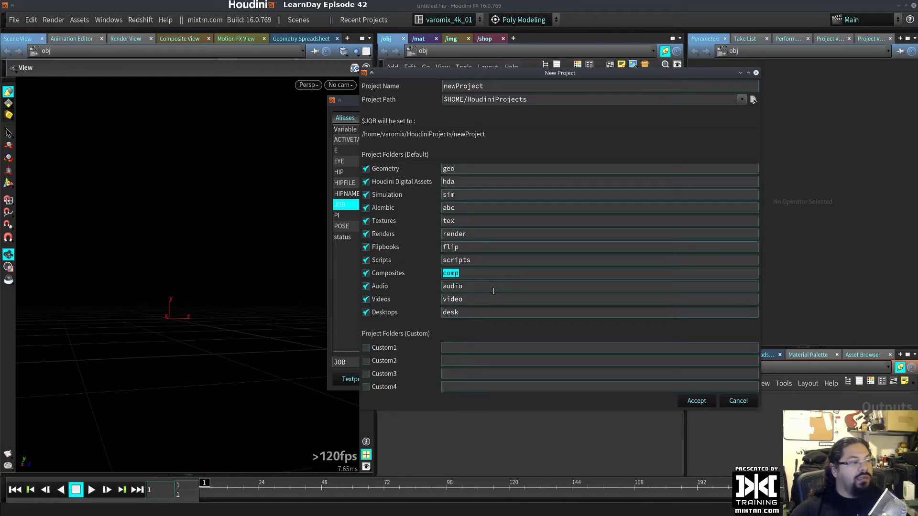
{"action": "left_click", "coordinate": [737, 401]}
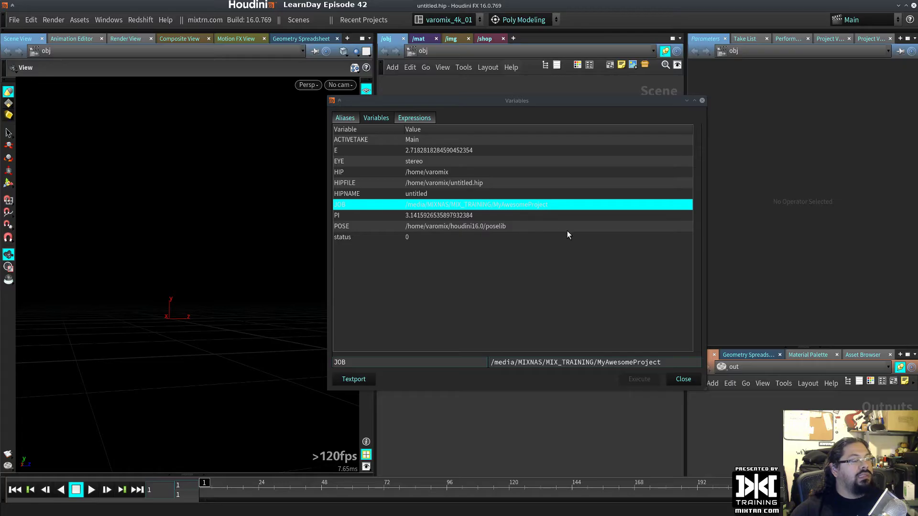
Step: Switch back to Dolphin to check the MyAwesomeProject subfolders and full path, and close the file manager
{"action": "key", "text": "alt+Tab"}
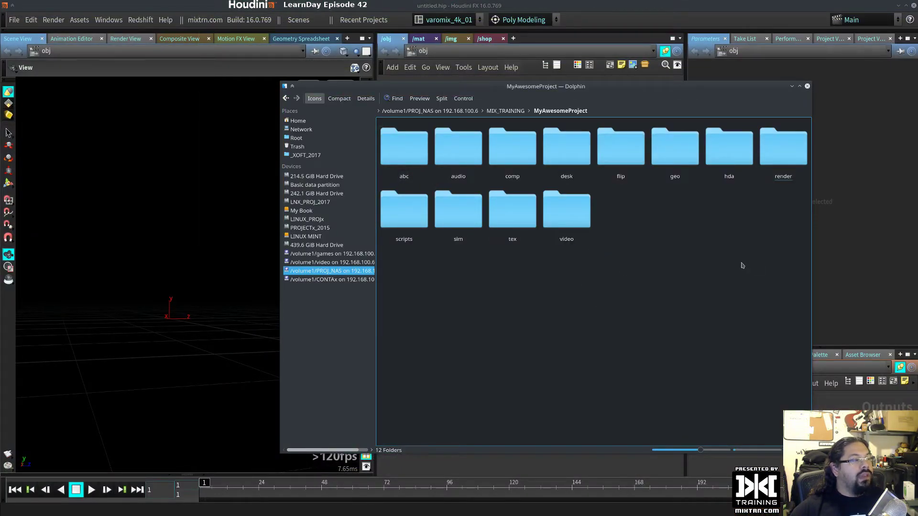
{"action": "left_click", "coordinate": [610, 113]}
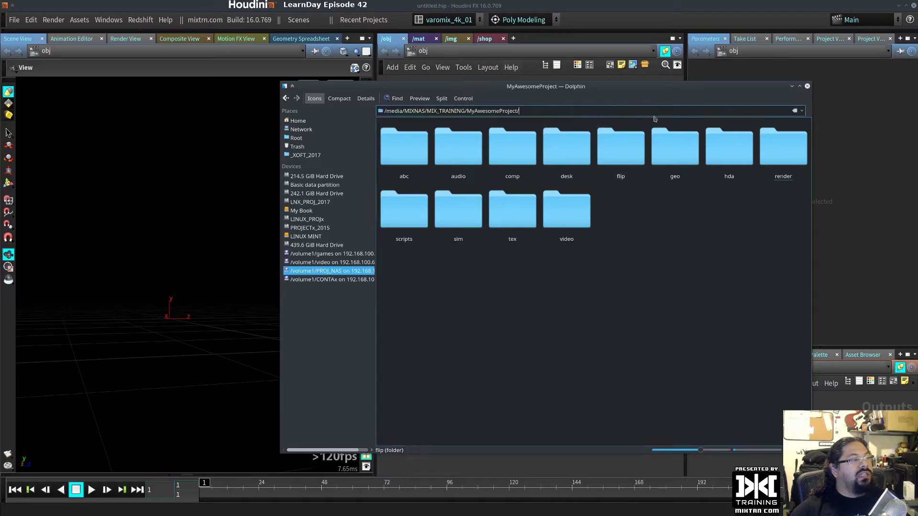
{"action": "left_click", "coordinate": [807, 86]}
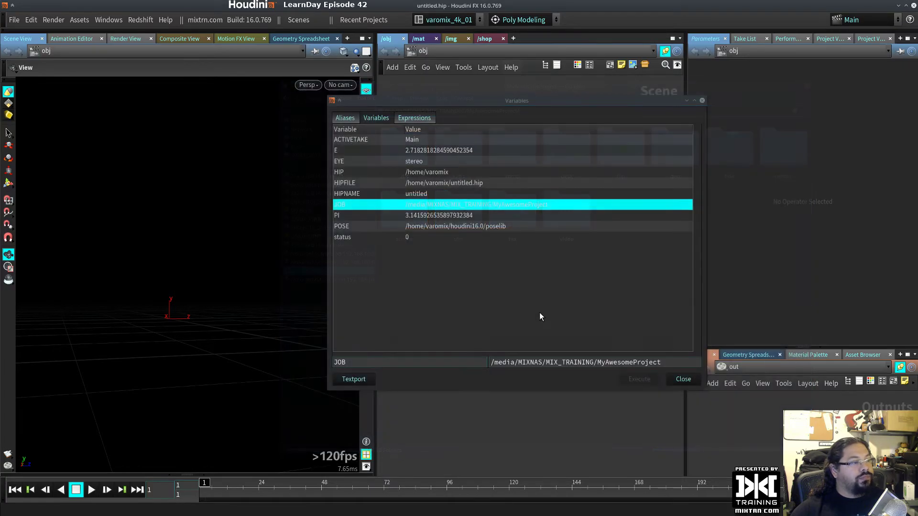
Step: Inspect the HIP and EYE entries in the list of Houdini variables and close the list
{"action": "left_click", "coordinate": [418, 162]}
{"action": "left_click", "coordinate": [357, 173]}
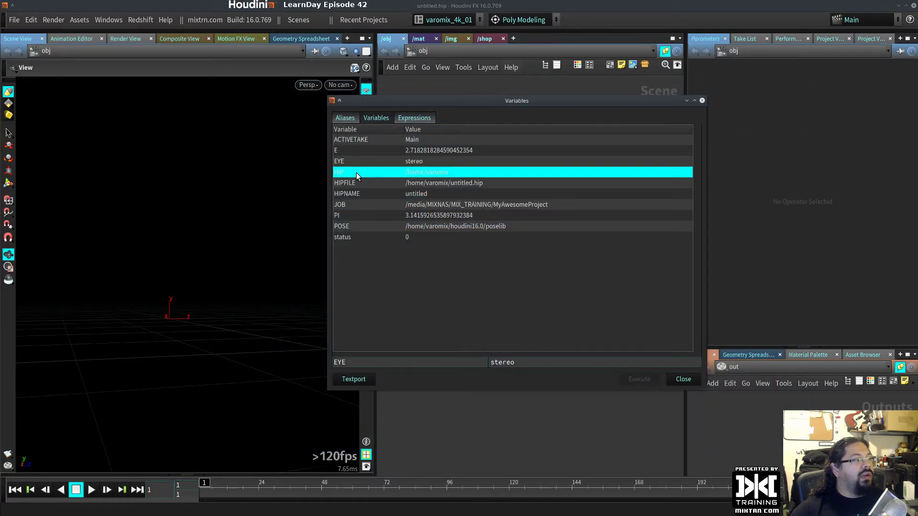
{"action": "left_click", "coordinate": [405, 163]}
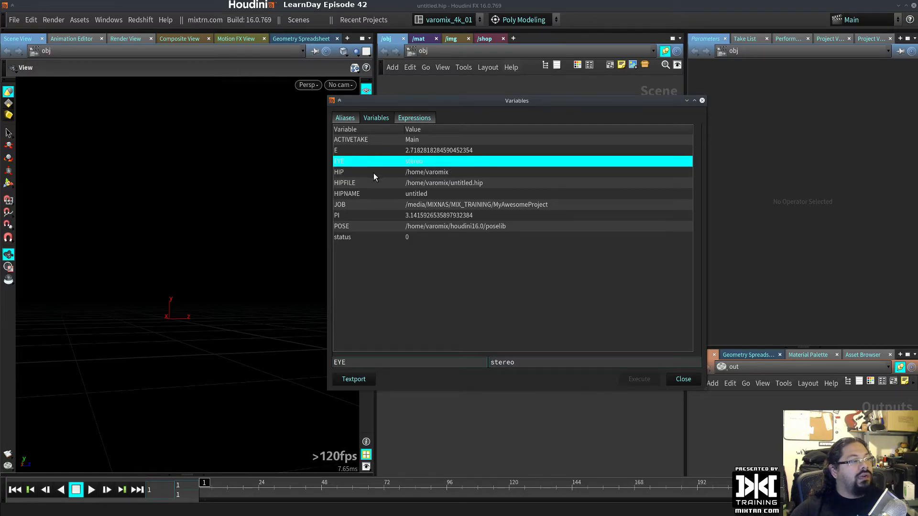
{"action": "left_click", "coordinate": [684, 379]}
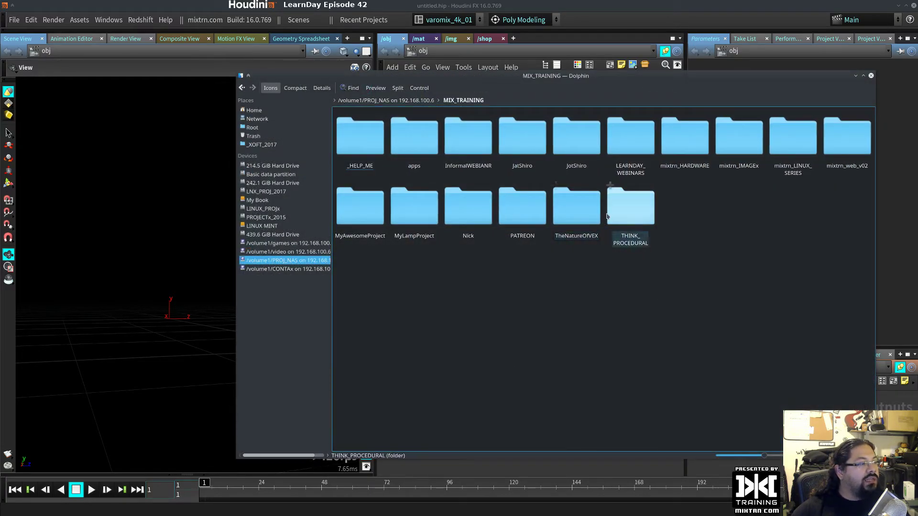
Step: Switch to Dolphin and look through the MyLampProject folder and its tex subfolder, returning to MIX_TRAINING
{"action": "left_click", "coordinate": [403, 216]}
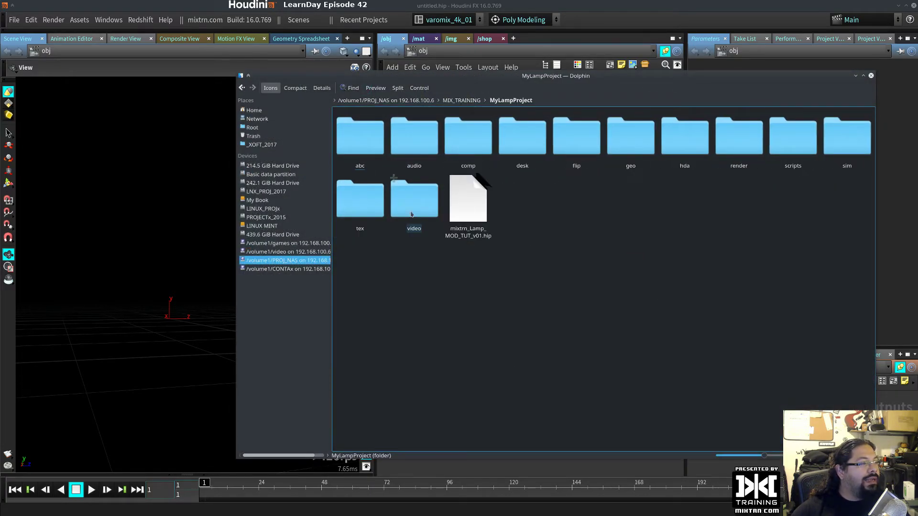
{"action": "left_click", "coordinate": [360, 199]}
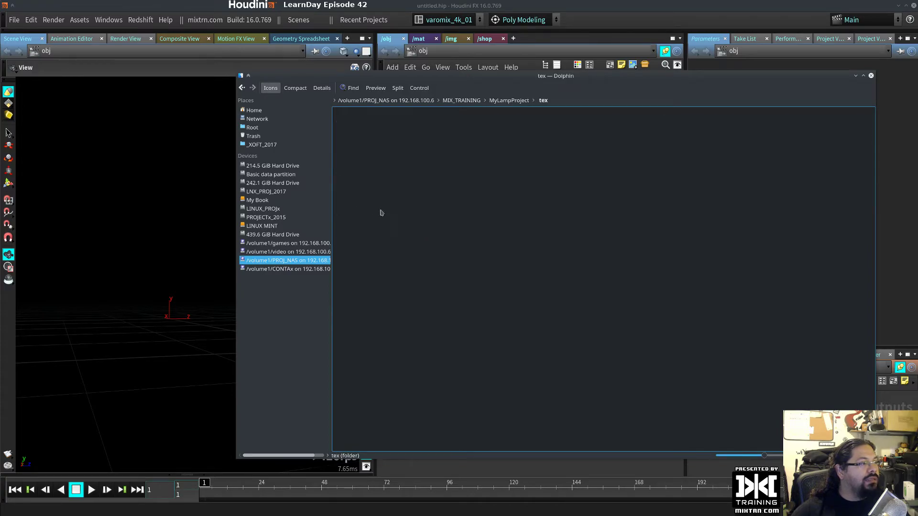
{"action": "left_click", "coordinate": [507, 102]}
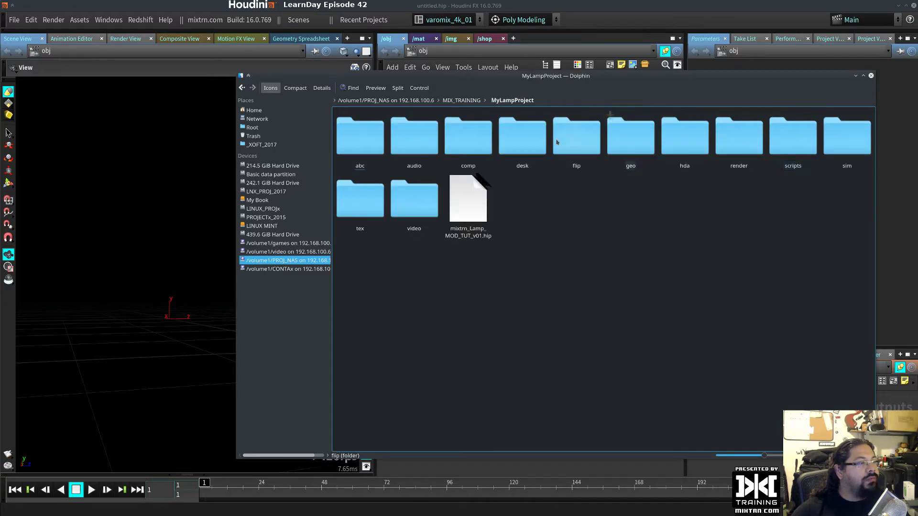
{"action": "left_click", "coordinate": [460, 101]}
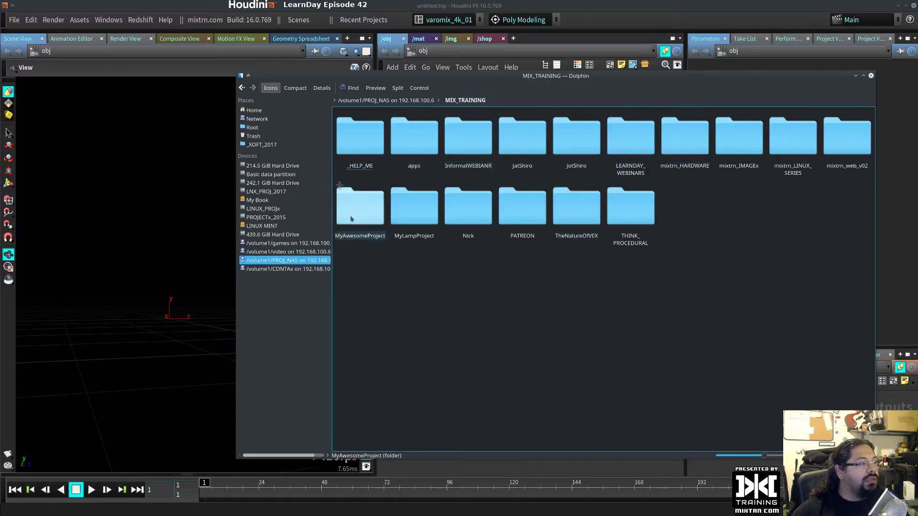
Step: Permanently delete the MyLampProject folder from MIX_TRAINING
{"action": "left_click", "coordinate": [425, 221]}
{"action": "key", "text": "shift+Delete"}
{"action": "key", "text": "Return"}
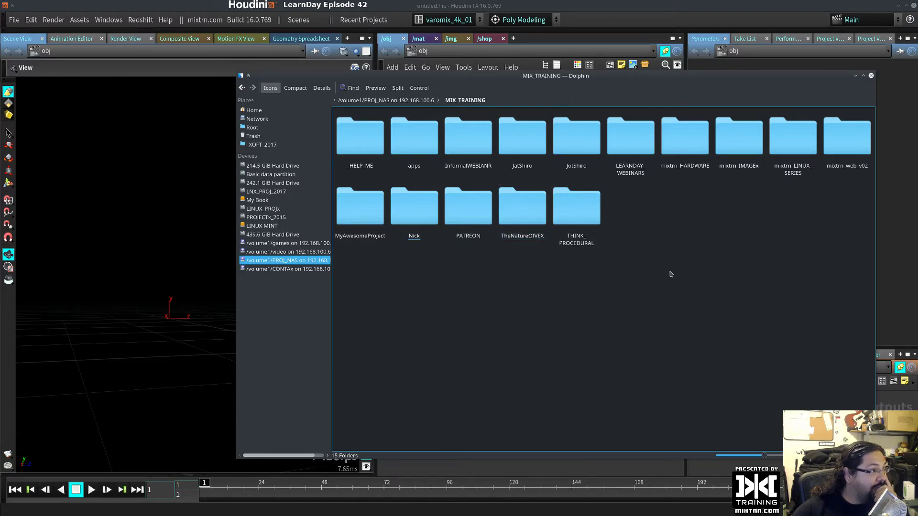
Step: Copy the cppshield.png image from the Images folder inside __LIBRARYx on the PROJ_NAS volume
{"action": "left_click", "coordinate": [417, 101]}
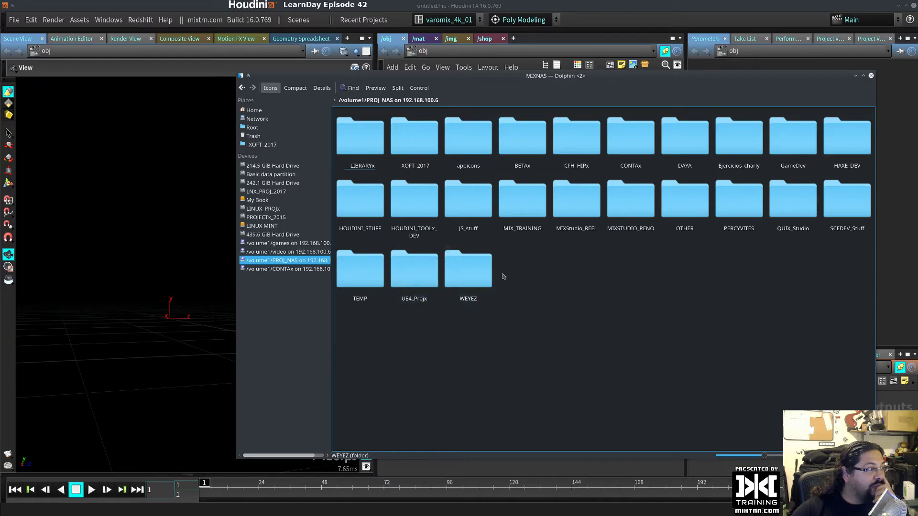
{"action": "left_click", "coordinate": [372, 147]}
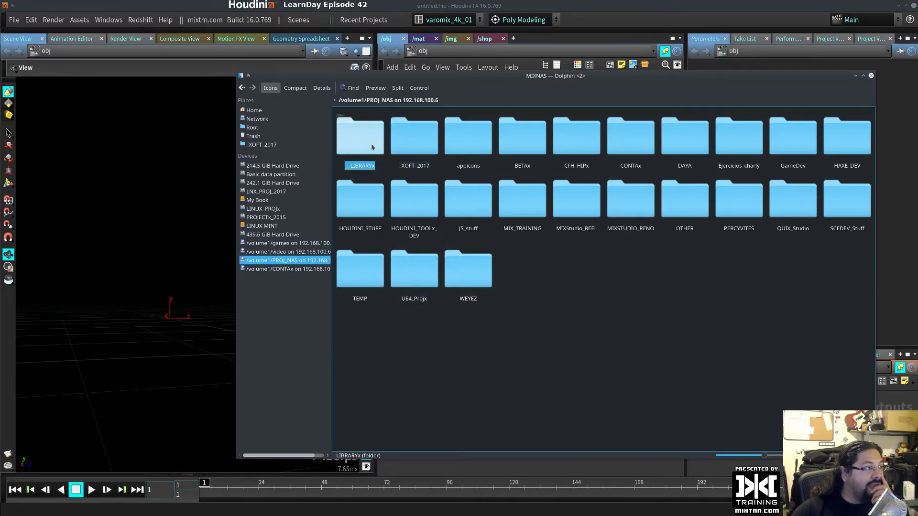
{"action": "double_click", "coordinate": [372, 147]}
{"action": "double_click", "coordinate": [590, 160]}
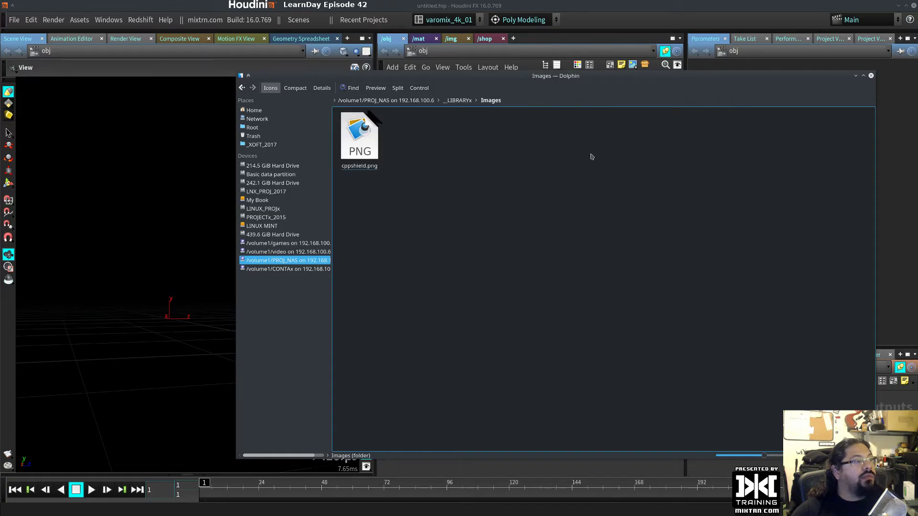
{"action": "left_click", "coordinate": [358, 171]}
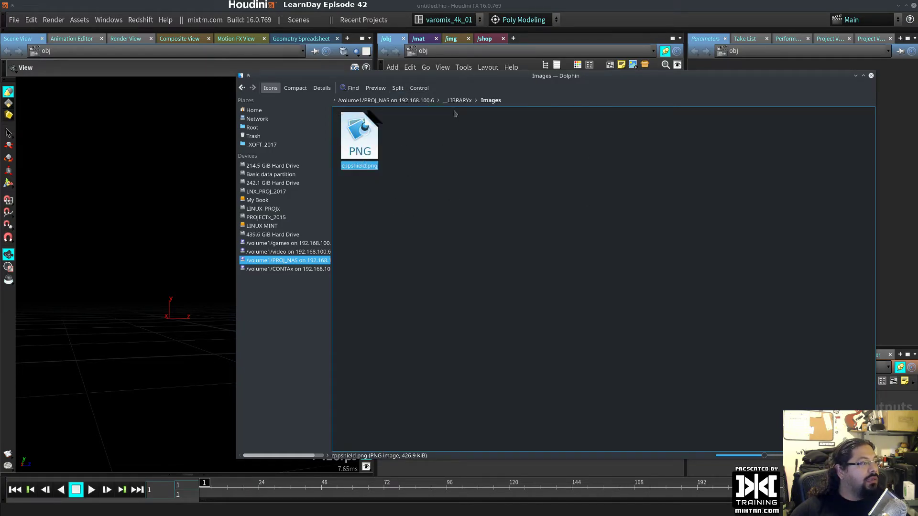
Step: Paste cppshield.png into the tex subfolder of MyAwesomeProject in MIX_TRAINING
{"action": "left_click", "coordinate": [420, 101]}
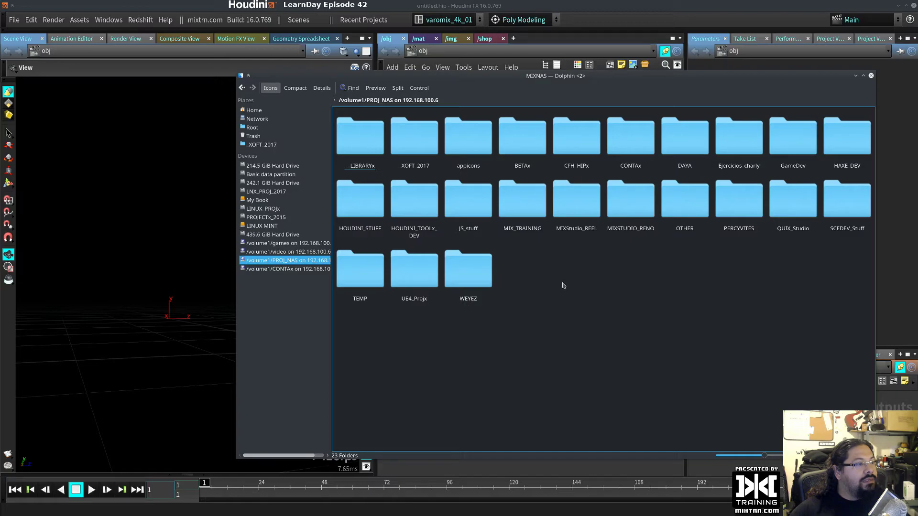
{"action": "left_click", "coordinate": [519, 210]}
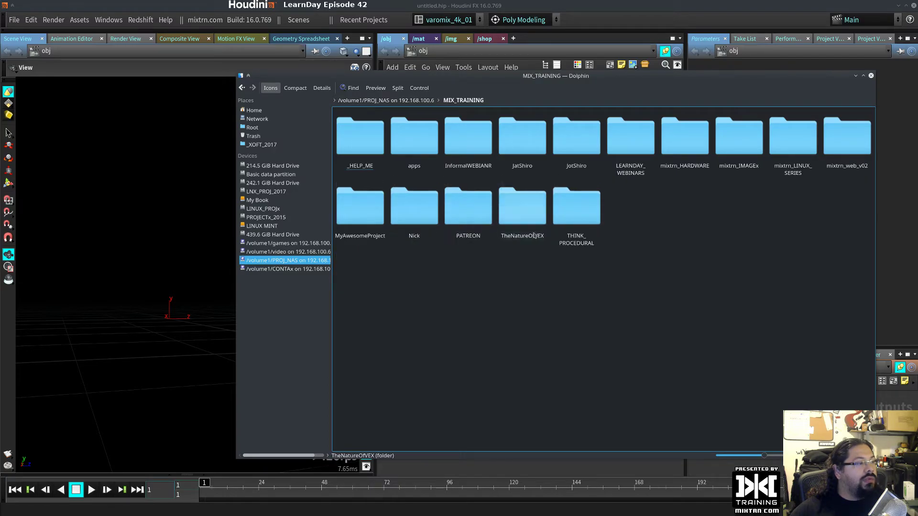
{"action": "left_click", "coordinate": [367, 207]}
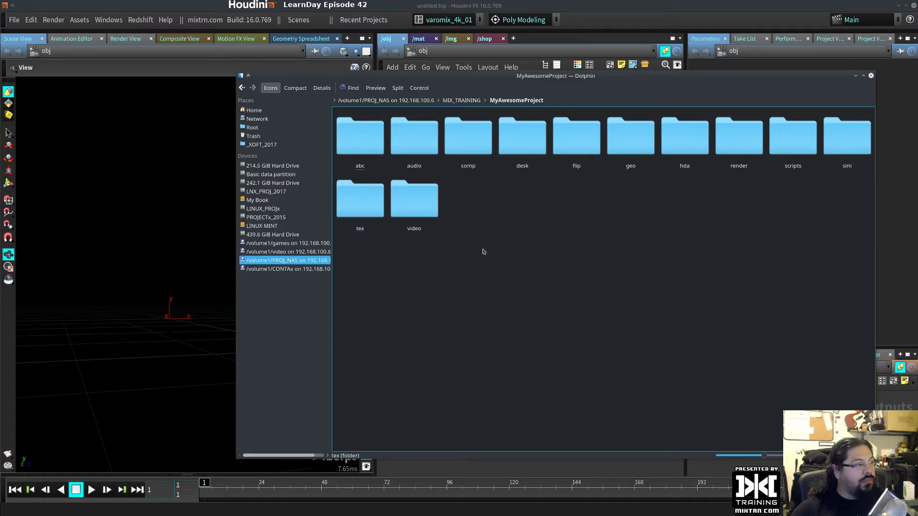
{"action": "left_click", "coordinate": [365, 198]}
{"action": "key", "text": "ctrl+v"}
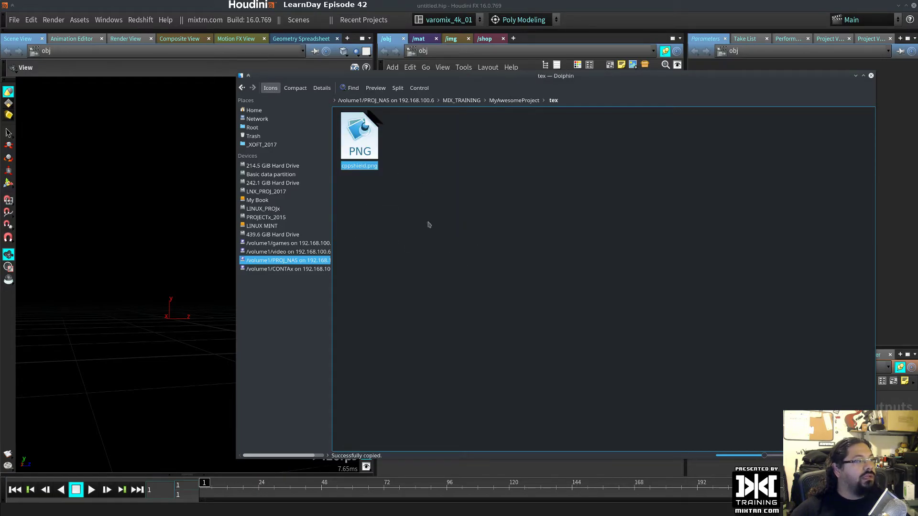
Step: Switch back to Houdini, create a grid at the scene origin, and reposition its object node in the network
{"action": "left_click", "coordinate": [599, 67]}
{"action": "key", "text": "Tab"}
{"action": "type", "text": "grid"}
{"action": "key", "text": "Return"}
{"action": "key", "text": "Return"}
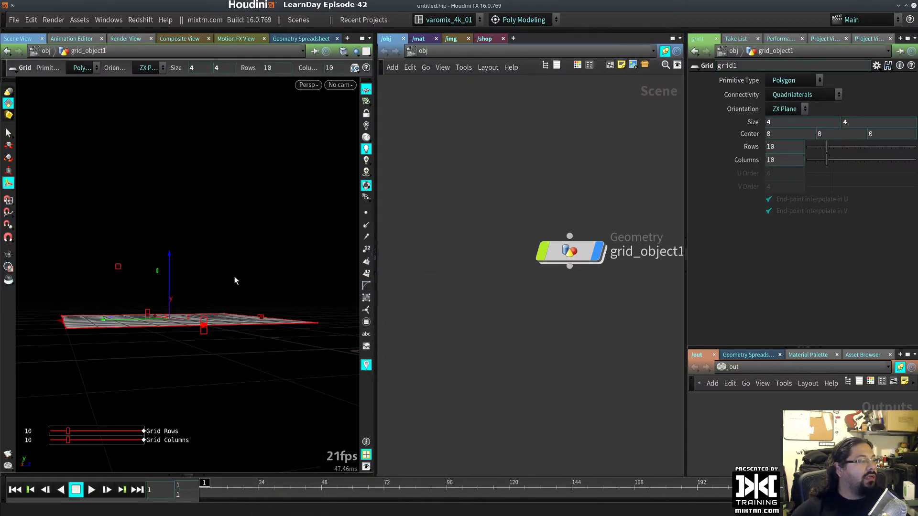
{"action": "left_click_drag", "start_coordinate": [234, 276], "coordinate": [250, 330]}
{"action": "left_click_drag", "start_coordinate": [579, 258], "coordinate": [543, 211]}
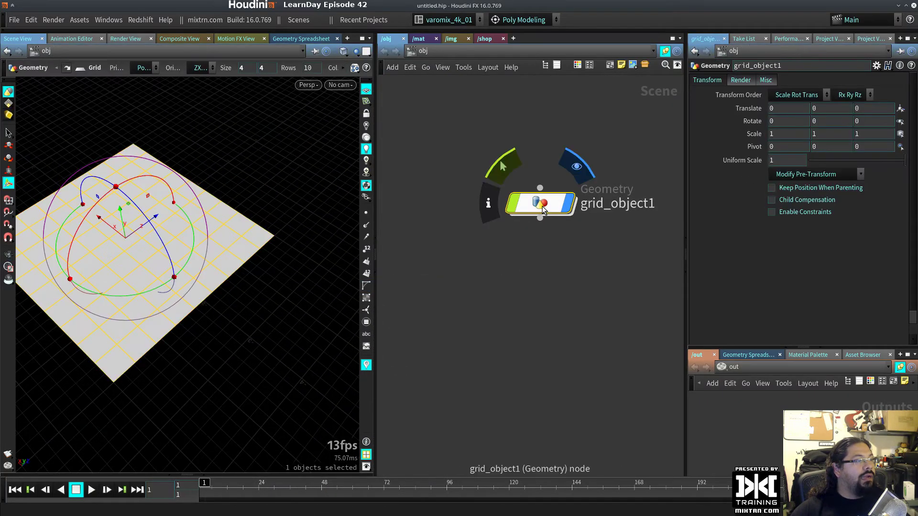
Step: Add a Principled Shader in the material network and enable the texture option for its Base Color
{"action": "left_click", "coordinate": [431, 38]}
{"action": "key", "text": "Tab"}
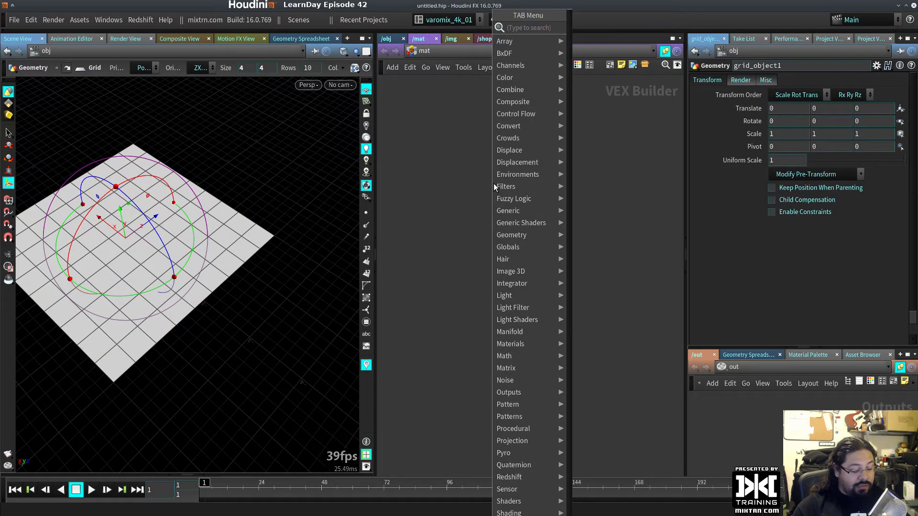
{"action": "type", "text": "princ"}
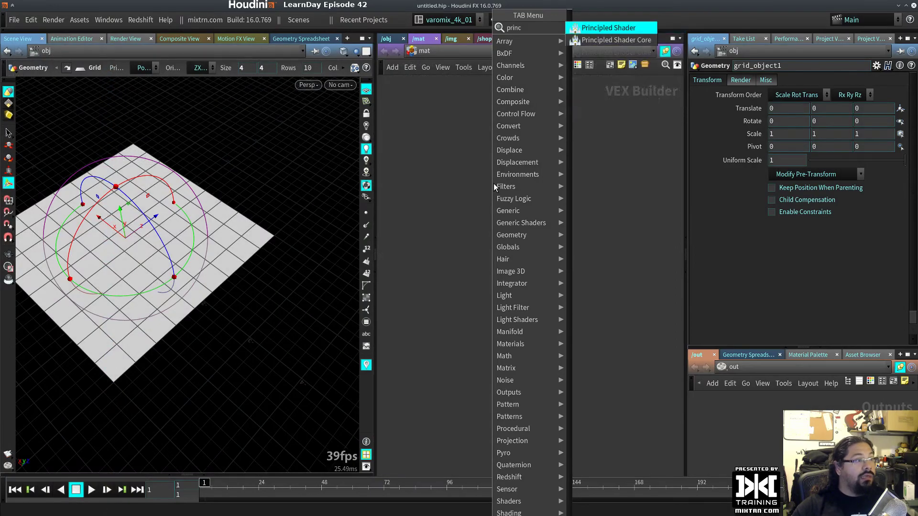
{"action": "key", "text": "Return"}
{"action": "left_click", "coordinate": [490, 184]}
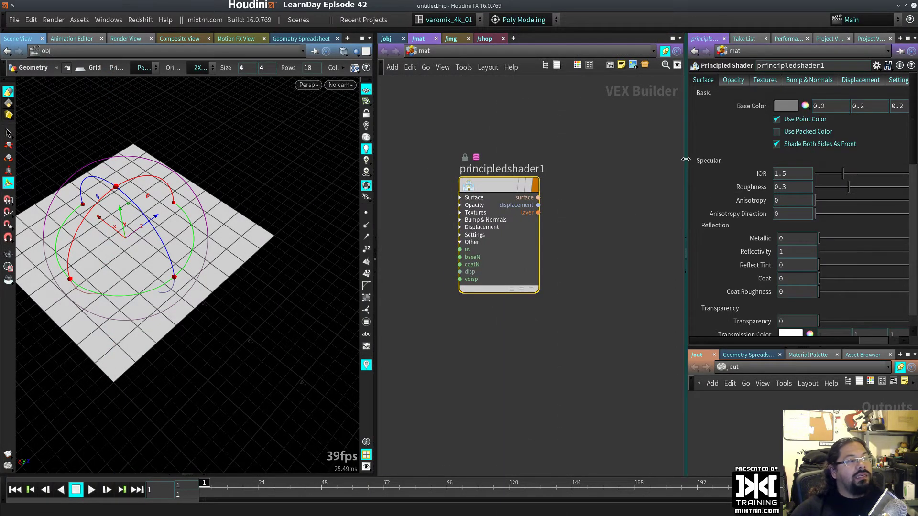
{"action": "left_click_drag", "start_coordinate": [686, 164], "coordinate": [618, 163]}
{"action": "left_click", "coordinate": [651, 80]}
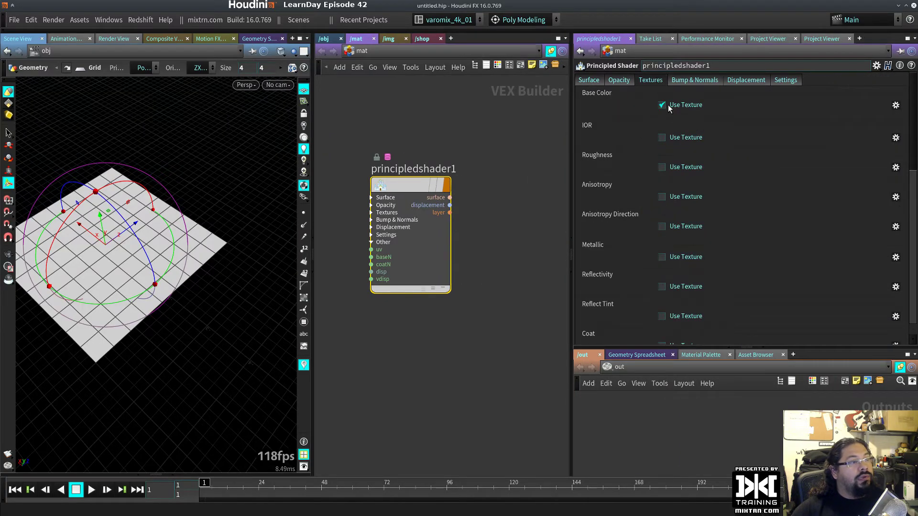
Step: Load cppshield.png as the Base Color texture by browsing to /media/MIXNAS/MIX_TRAINING/MyAwesomeProject/tex/
{"action": "left_click", "coordinate": [884, 119]}
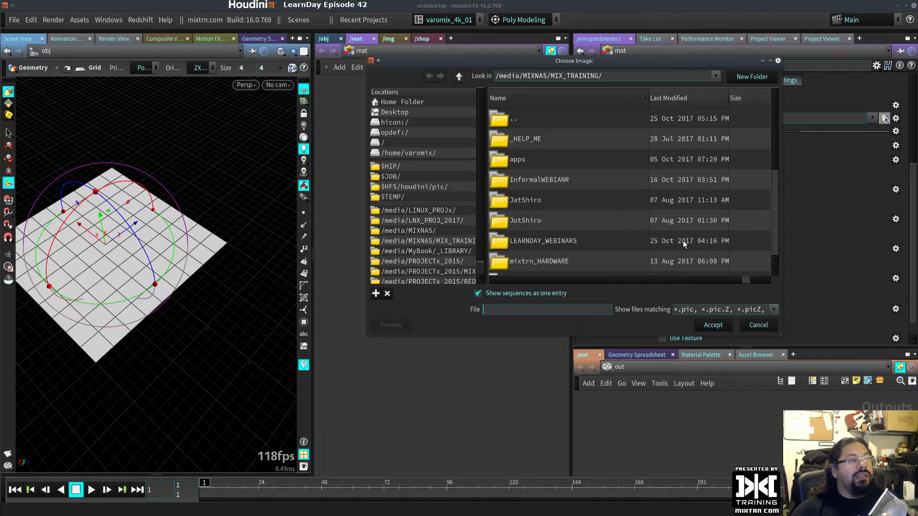
{"action": "left_click", "coordinate": [438, 241]}
{"action": "scroll", "coordinate": [610, 239], "scroll_direction": "down", "scroll_amount": 1}
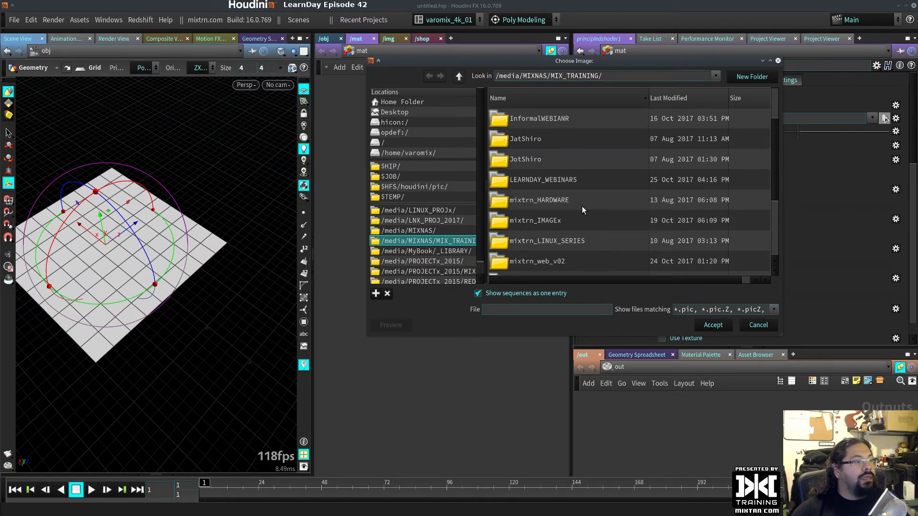
{"action": "scroll", "coordinate": [583, 205], "scroll_direction": "down", "scroll_amount": 1}
{"action": "double_click", "coordinate": [556, 243]}
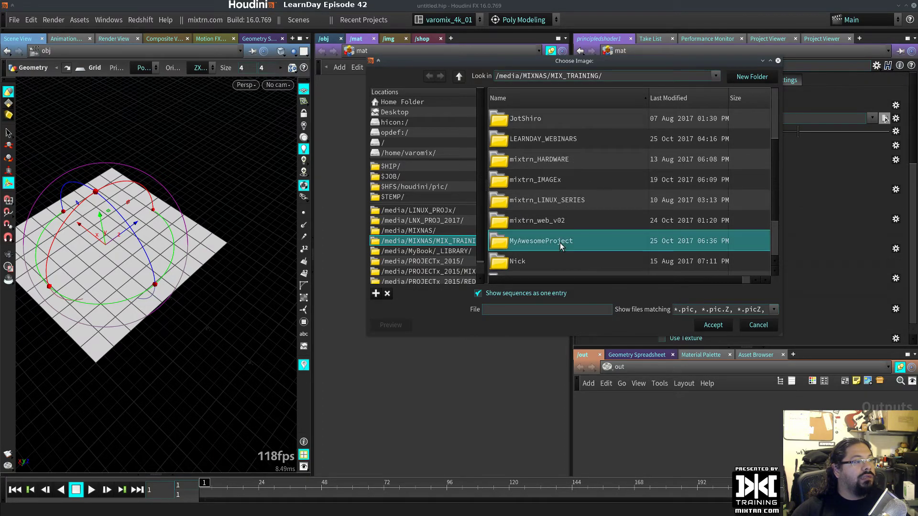
{"action": "scroll", "coordinate": [559, 242], "scroll_direction": "down", "scroll_amount": 2}
{"action": "double_click", "coordinate": [529, 233]}
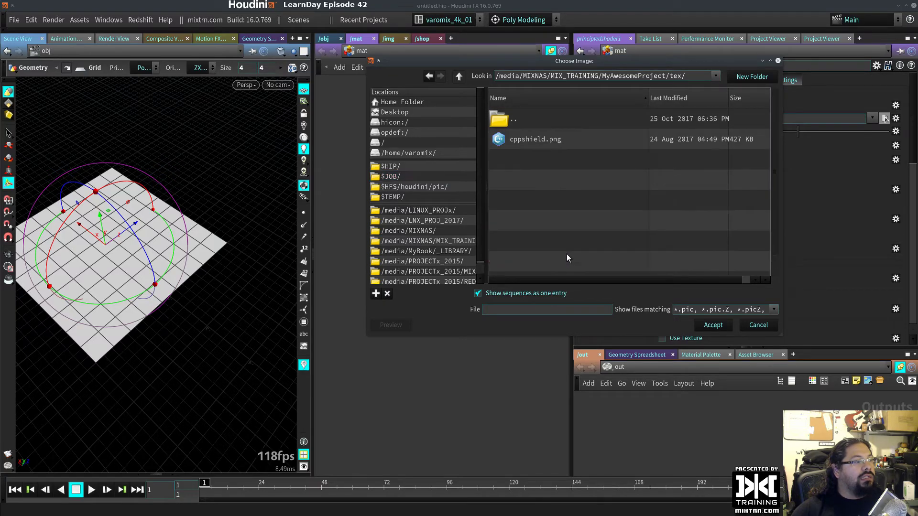
{"action": "left_click", "coordinate": [532, 141]}
{"action": "left_click", "coordinate": [713, 325]}
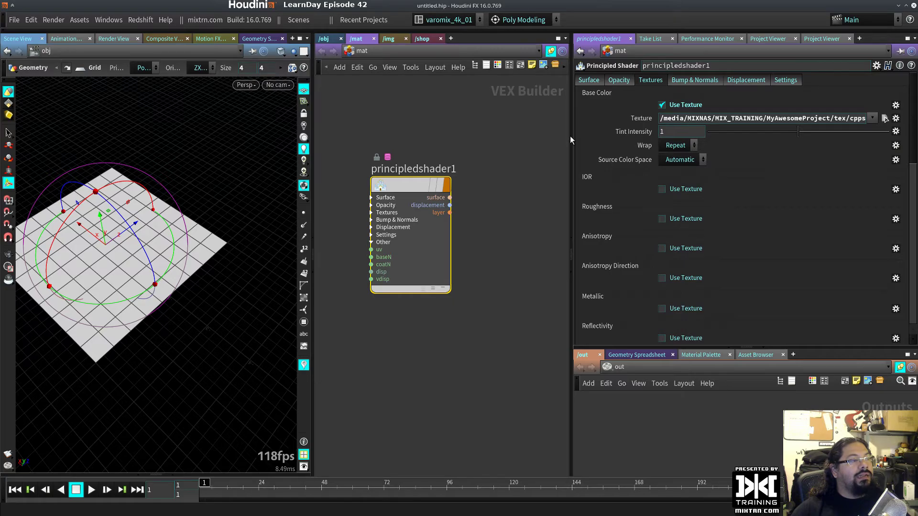
Step: Widen the parameter area and examine the full absolute path of the Base Color texture
{"action": "left_click_drag", "start_coordinate": [569, 136], "coordinate": [407, 136]}
{"action": "left_click_drag", "start_coordinate": [634, 118], "coordinate": [495, 119]}
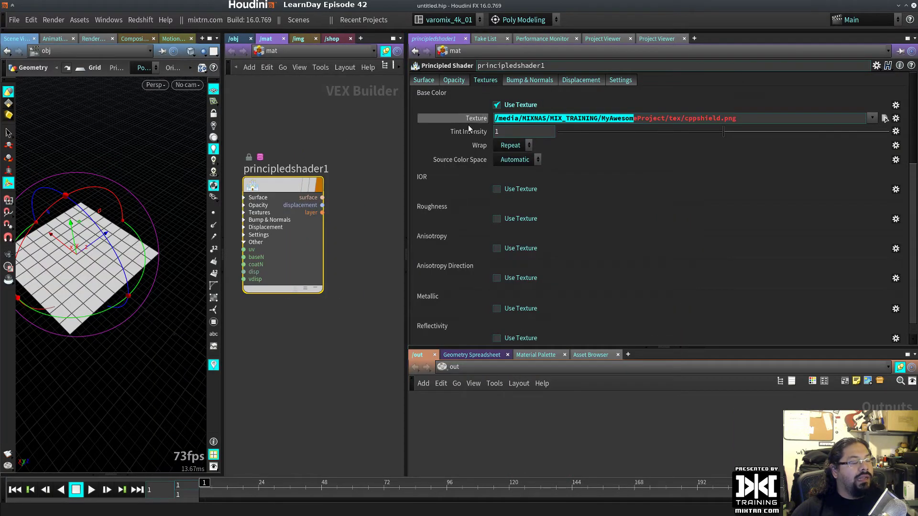
{"action": "left_click", "coordinate": [746, 119]}
{"action": "double_click", "coordinate": [746, 119]}
Step: Reload the Base Color texture through the project variable as $JOB/tex/cppshield.png
{"action": "left_click", "coordinate": [885, 118]}
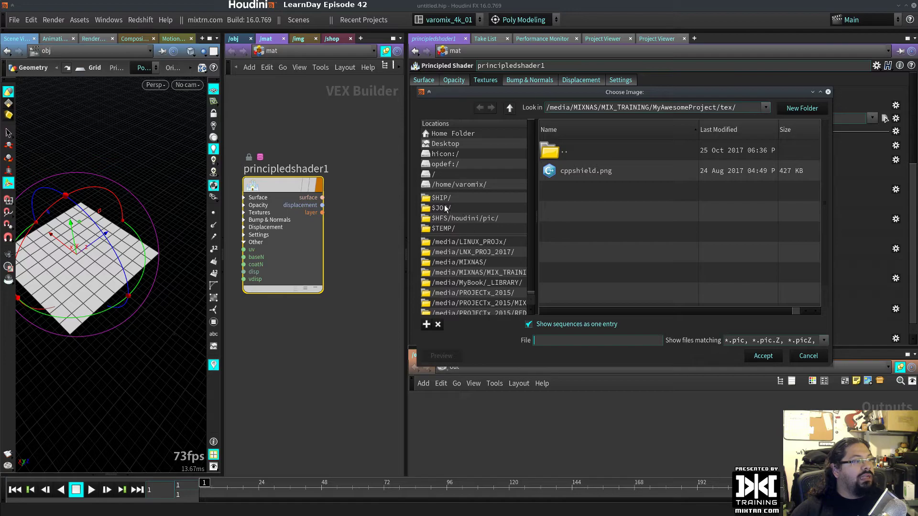
{"action": "left_click", "coordinate": [446, 206]}
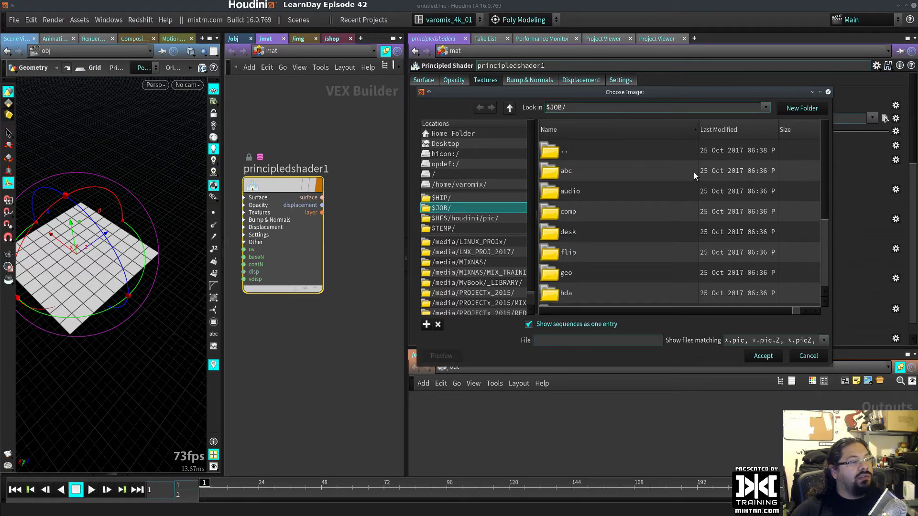
{"action": "scroll", "coordinate": [607, 236], "scroll_direction": "down", "scroll_amount": 3}
{"action": "left_click", "coordinate": [552, 267]}
{"action": "double_click", "coordinate": [552, 266]}
{"action": "left_click", "coordinate": [597, 173]}
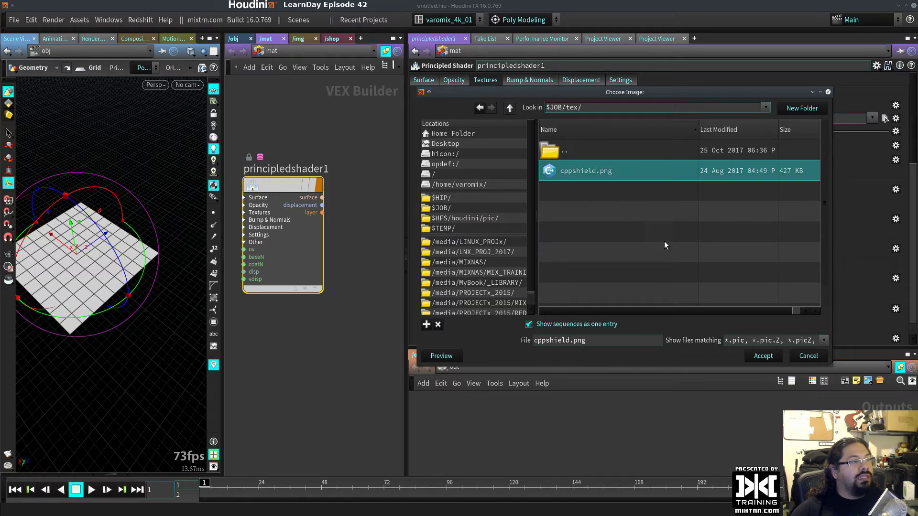
{"action": "left_click", "coordinate": [764, 355]}
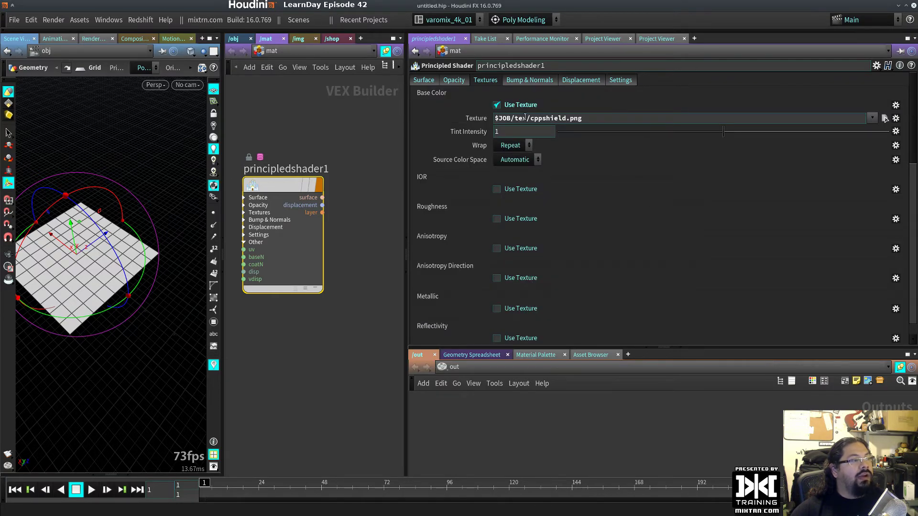
Step: Assign the principled shader to the grid in the viewport, and reposition the grid's node in the object network
{"action": "left_click_drag", "start_coordinate": [406, 151], "coordinate": [633, 147]}
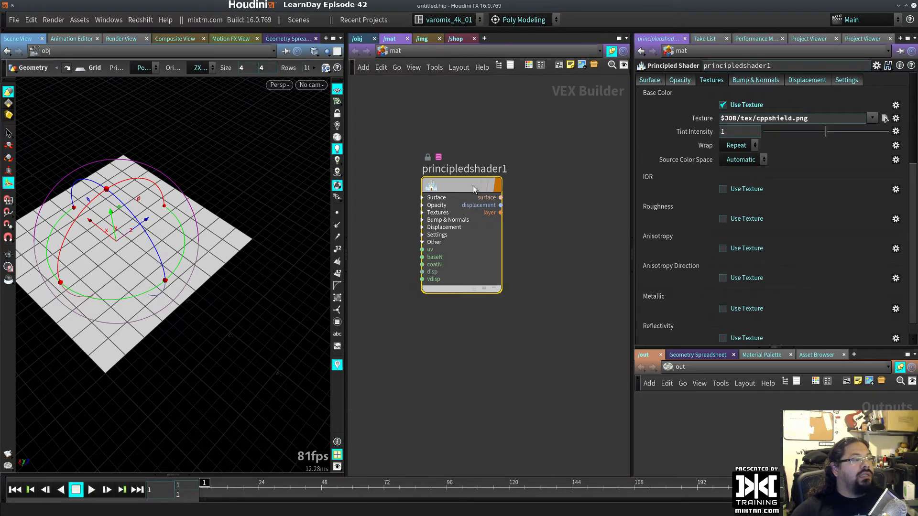
{"action": "left_click_drag", "start_coordinate": [464, 185], "coordinate": [510, 184]}
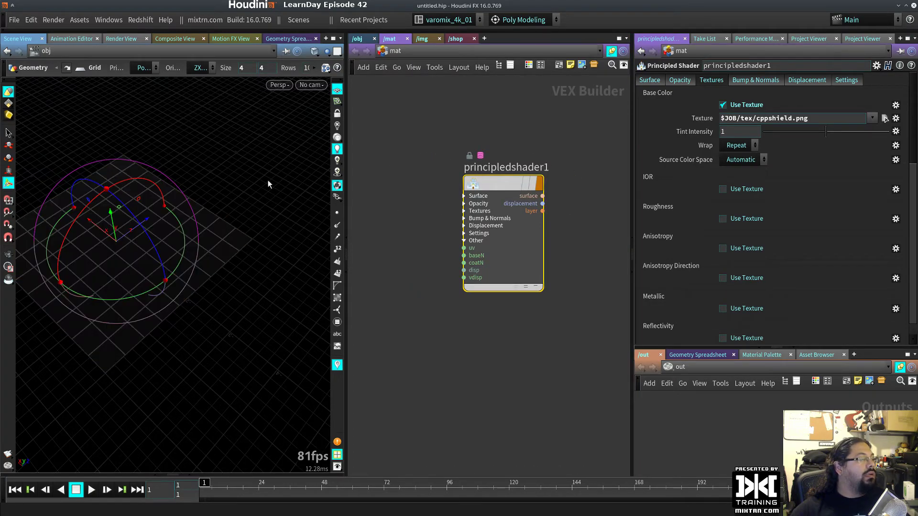
{"action": "left_click", "coordinate": [359, 39]}
{"action": "left_click_drag", "start_coordinate": [498, 204], "coordinate": [476, 170]}
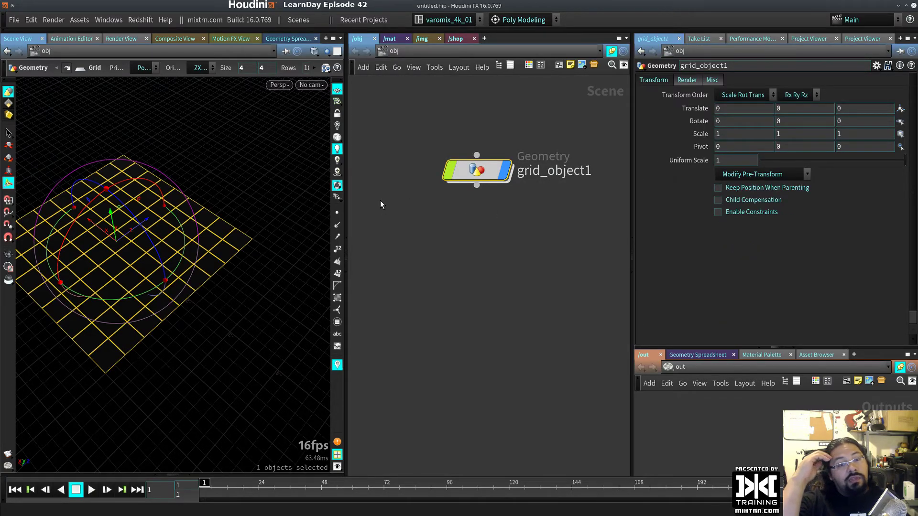
Step: Enter the grid object's network and add a UV Project node connected below the grid node
{"action": "double_click", "coordinate": [475, 182]}
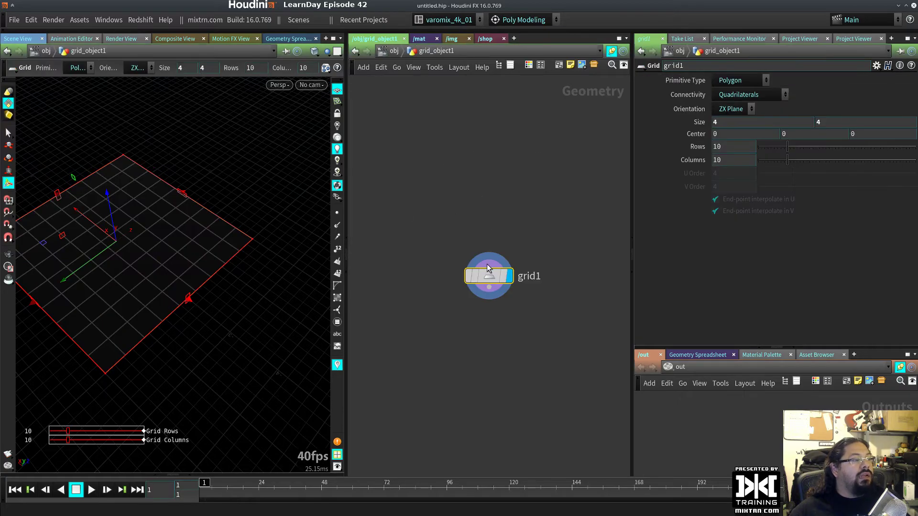
{"action": "left_click_drag", "start_coordinate": [489, 288], "coordinate": [483, 221]}
{"action": "key", "text": "Tab"}
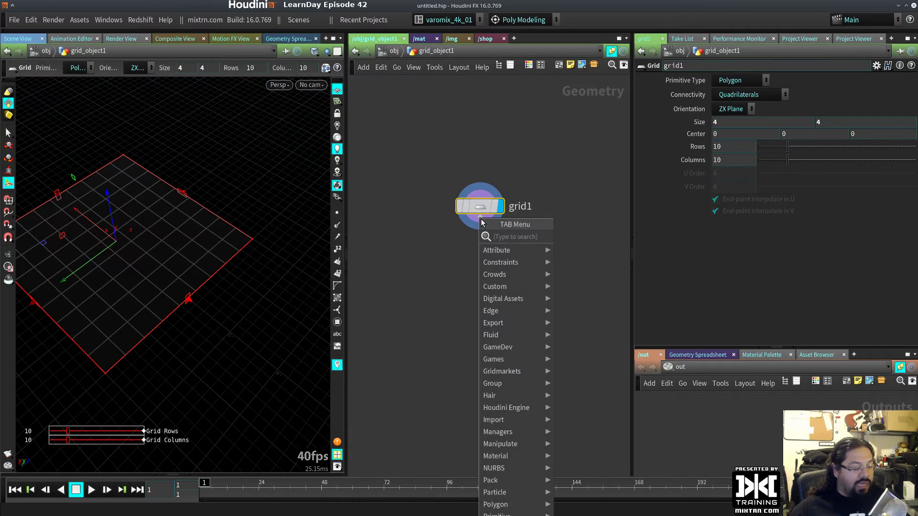
{"action": "type", "text": "uv"}
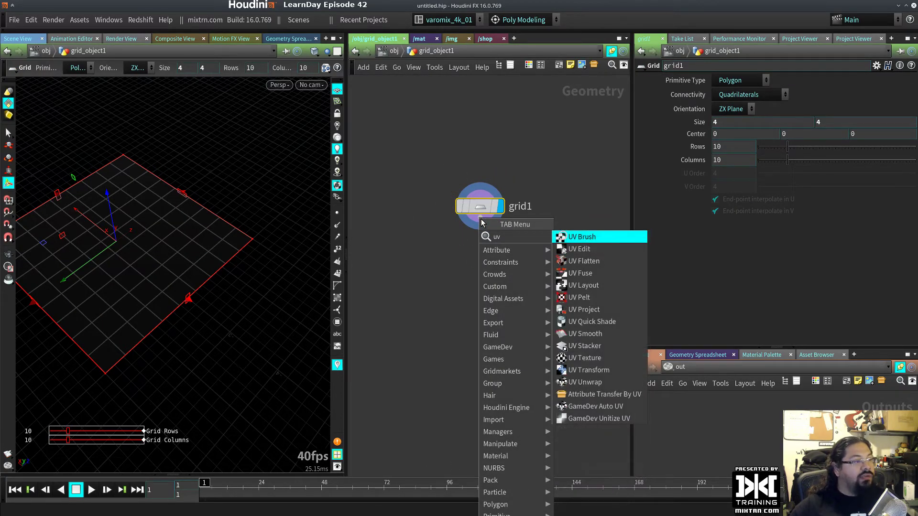
{"action": "key", "text": "Down"}
{"action": "key", "text": "Down"}
{"action": "key", "text": "Down"}
{"action": "key", "text": "Down"}
{"action": "key", "text": "Down"}
{"action": "key", "text": "Down"}
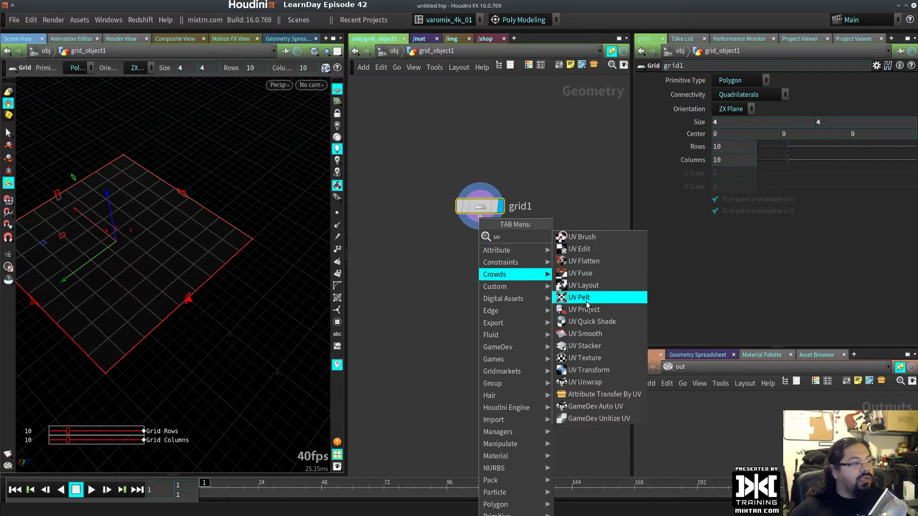
{"action": "key", "text": "Return"}
{"action": "left_click", "coordinate": [477, 276]}
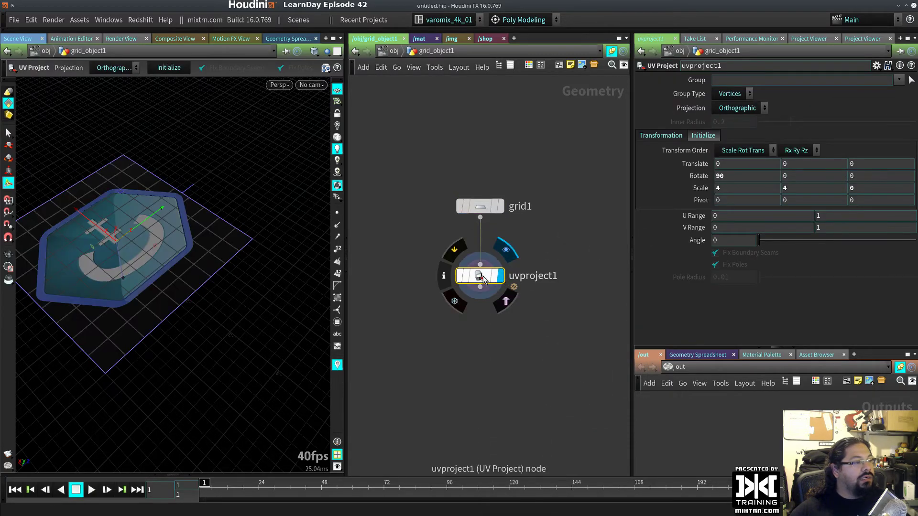
Step: Reposition the UV Project node beneath the grid node, and inspect the projected shield texture on the grid from above
{"action": "left_click_drag", "start_coordinate": [478, 274], "coordinate": [482, 241]}
{"action": "key", "text": "Escape"}
{"action": "left_click_drag", "start_coordinate": [143, 306], "coordinate": [216, 273]}
{"action": "key", "text": "Return"}
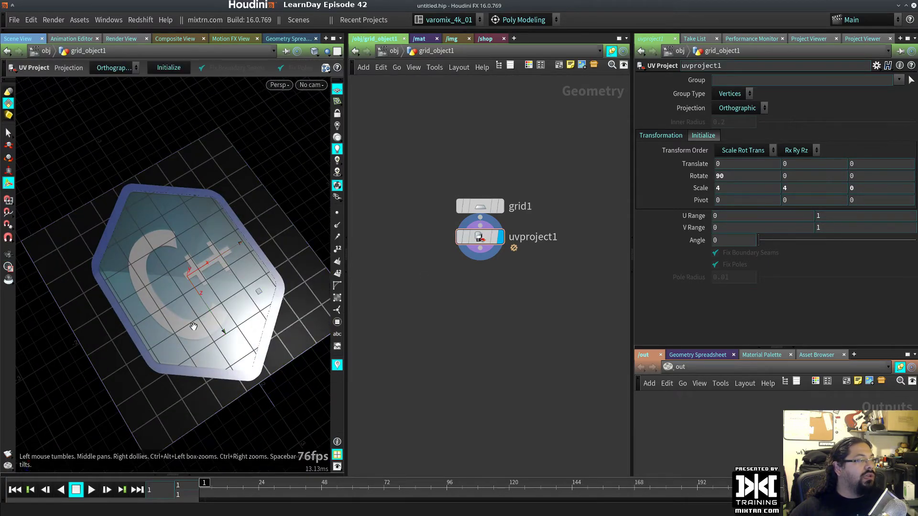
{"action": "key", "text": "Escape"}
{"action": "key", "text": "Return"}
{"action": "left_click_drag", "start_coordinate": [481, 241], "coordinate": [481, 265]}
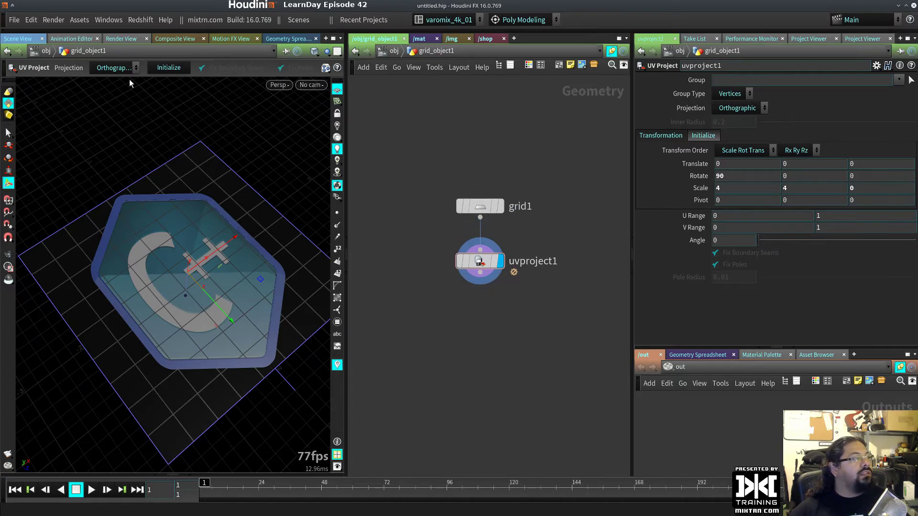
Step: Look up the JOB variable's project path in Aliases and Variables, and close the list
{"action": "left_click", "coordinate": [31, 20]}
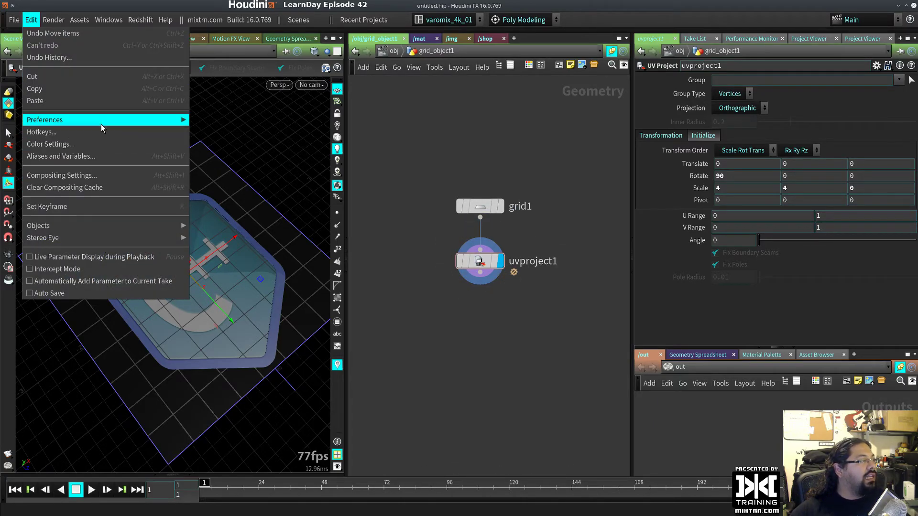
{"action": "left_click", "coordinate": [95, 157]}
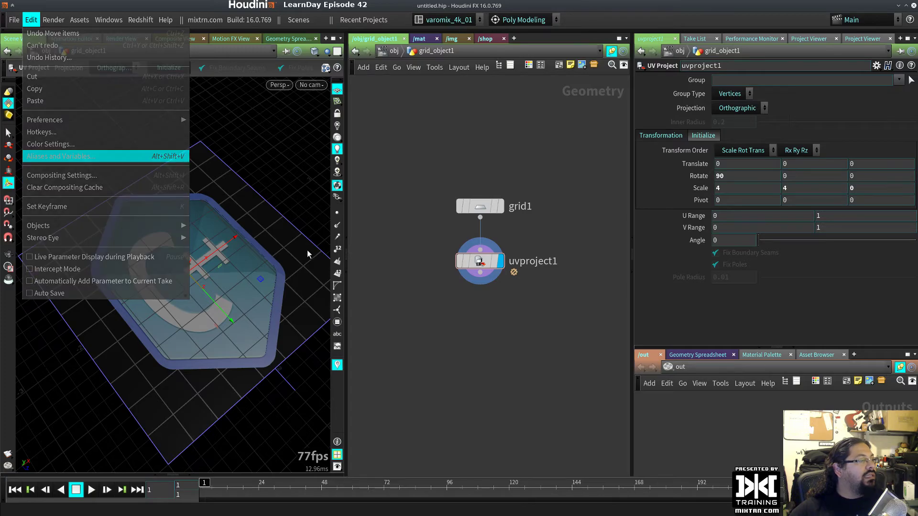
{"action": "left_click", "coordinate": [348, 206]}
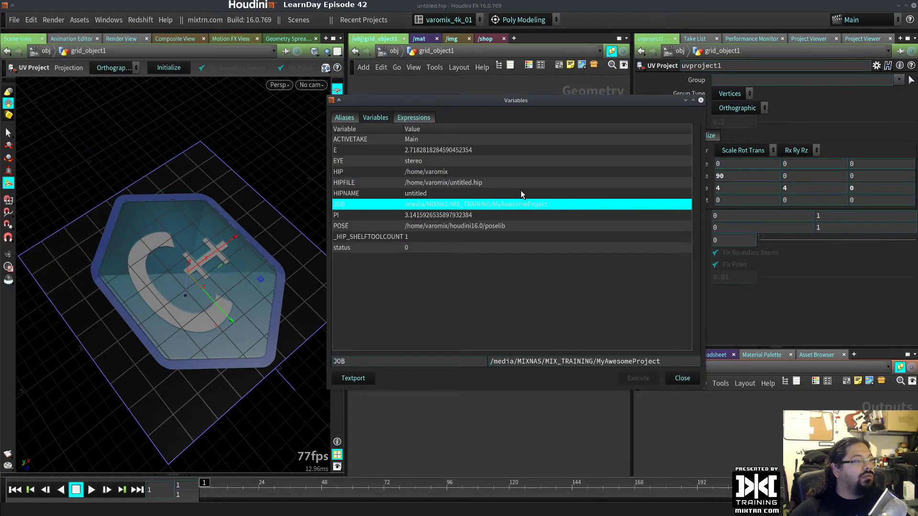
{"action": "left_click_drag", "start_coordinate": [662, 362], "coordinate": [463, 350]}
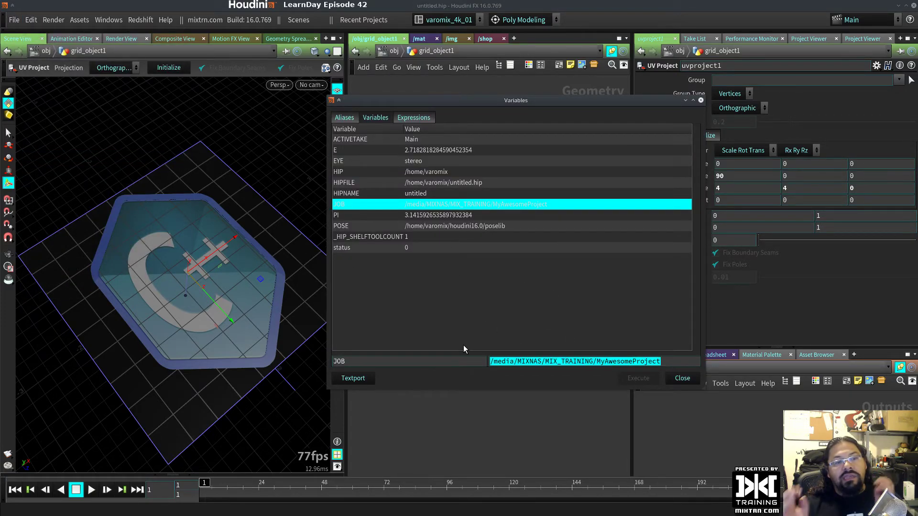
{"action": "left_click", "coordinate": [682, 379]}
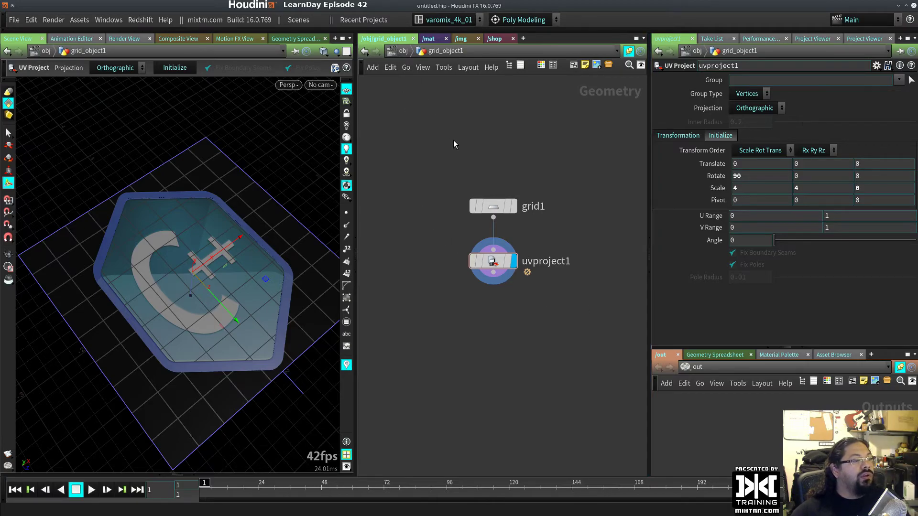
Step: Return to the principled shader in the material network, look through the $HIP folder for its Base Color texture, and cancel the file choice
{"action": "left_click", "coordinate": [493, 39]}
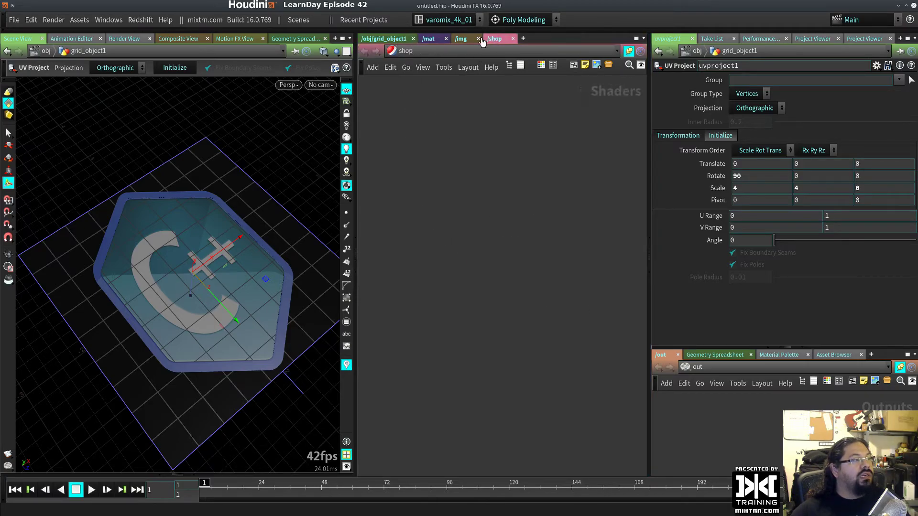
{"action": "left_click", "coordinate": [430, 39]}
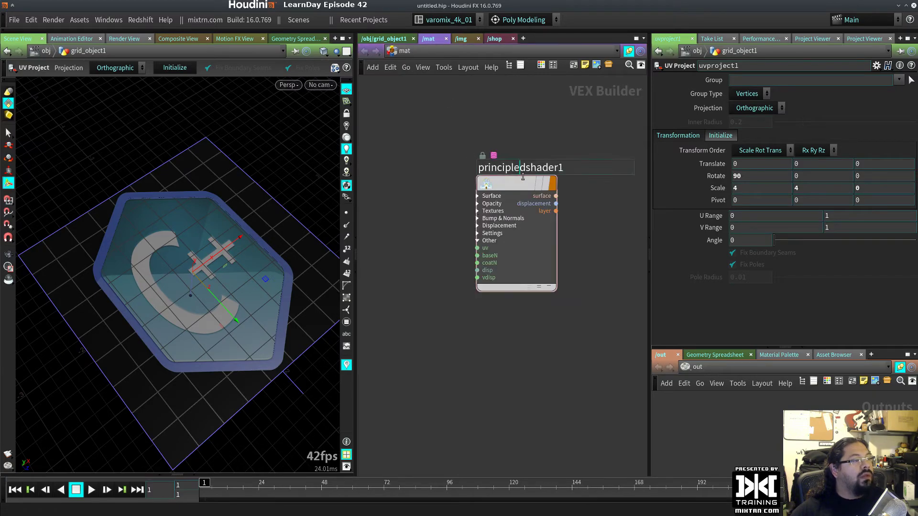
{"action": "left_click", "coordinate": [484, 182]}
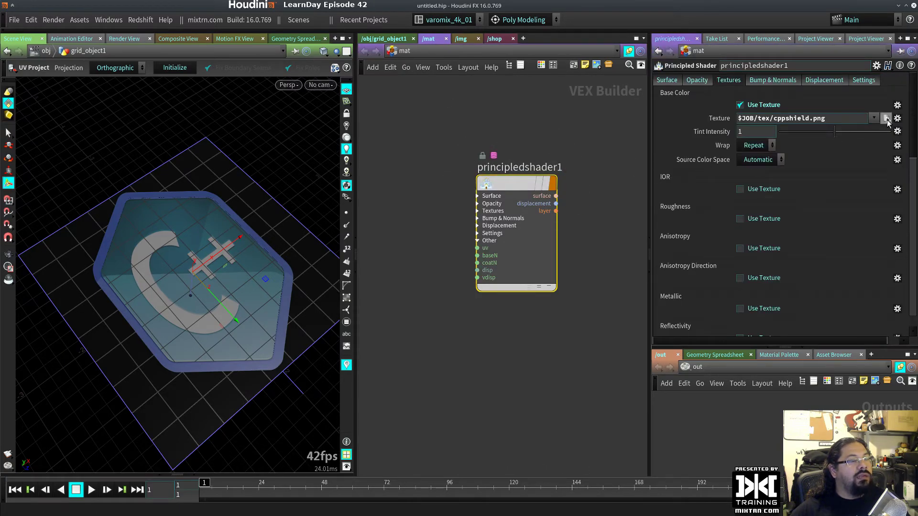
{"action": "left_click", "coordinate": [886, 118]}
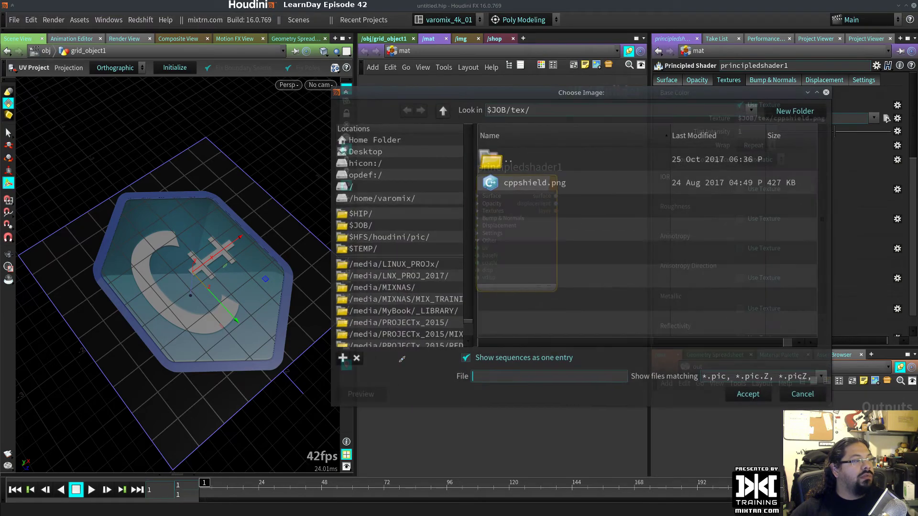
{"action": "left_click", "coordinate": [355, 198]}
{"action": "scroll", "coordinate": [578, 206], "scroll_direction": "down", "scroll_amount": 3}
{"action": "scroll", "coordinate": [589, 233], "scroll_direction": "up", "scroll_amount": 3}
{"action": "key", "text": "Escape"}
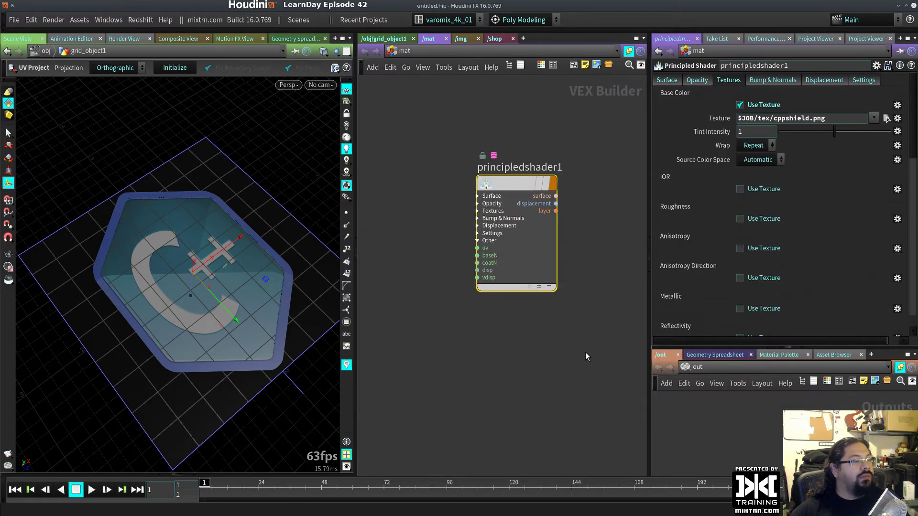
Step: Save the scene under the name texture in the $JOB/ project folder
{"action": "key", "text": "ctrl+shift+s"}
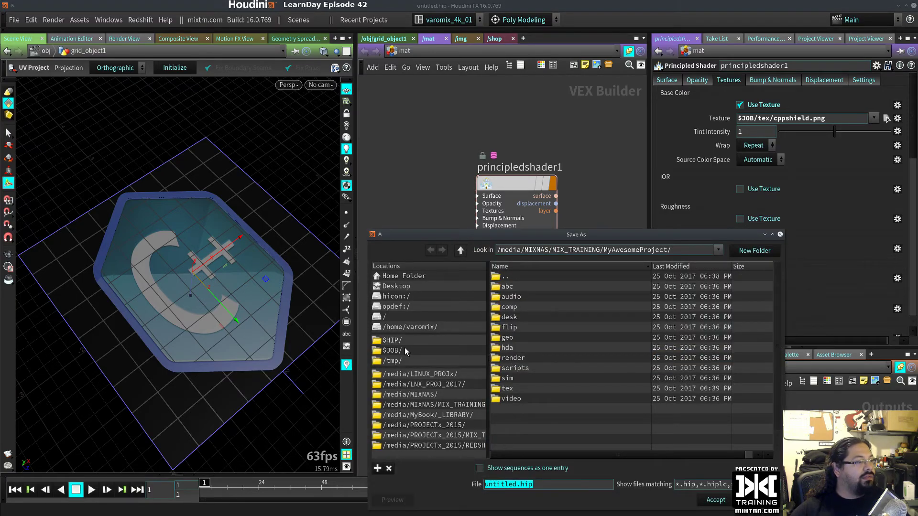
{"action": "left_click", "coordinate": [393, 351]}
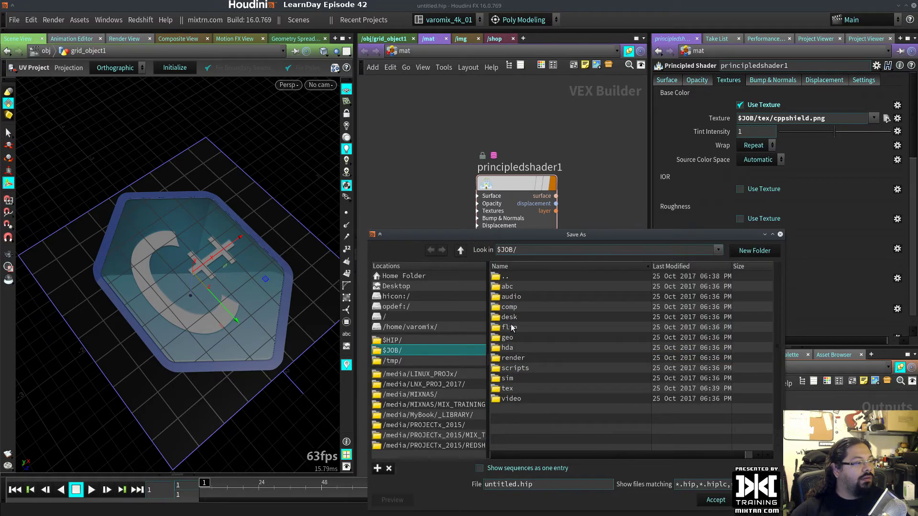
{"action": "left_click_drag", "start_coordinate": [550, 486], "coordinate": [400, 487]}
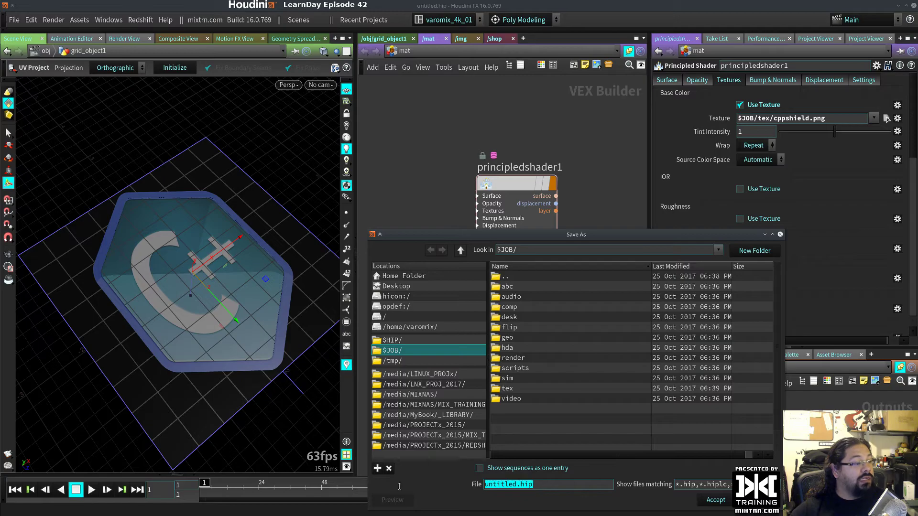
{"action": "type", "text": "texture"}
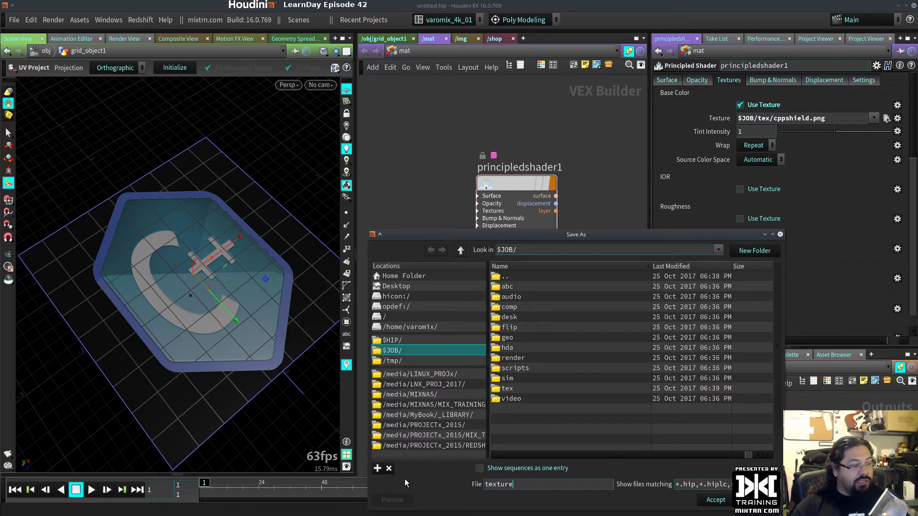
{"action": "key", "text": "Return"}
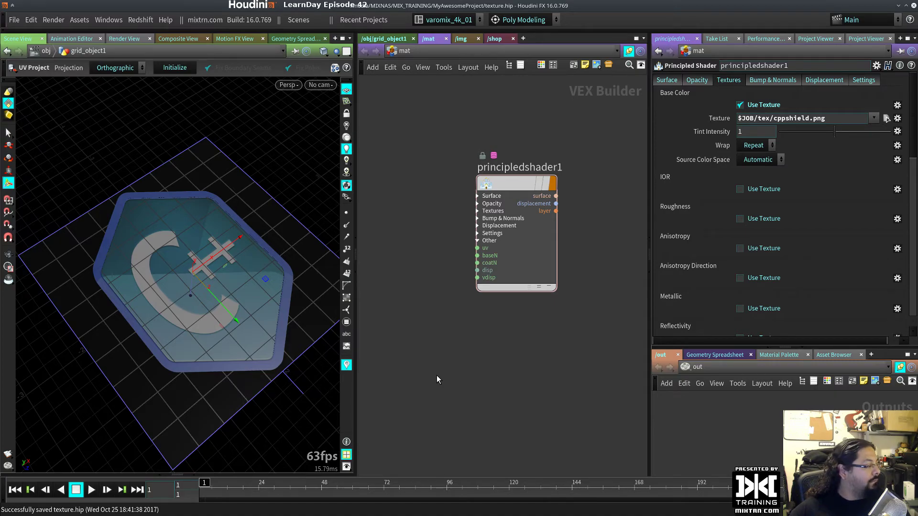
Step: Reposition the principled shader node, and reload its Base Color texture through the scene-file variable as $HIP/tex/cppshield.png
{"action": "left_click_drag", "start_coordinate": [513, 186], "coordinate": [482, 177]}
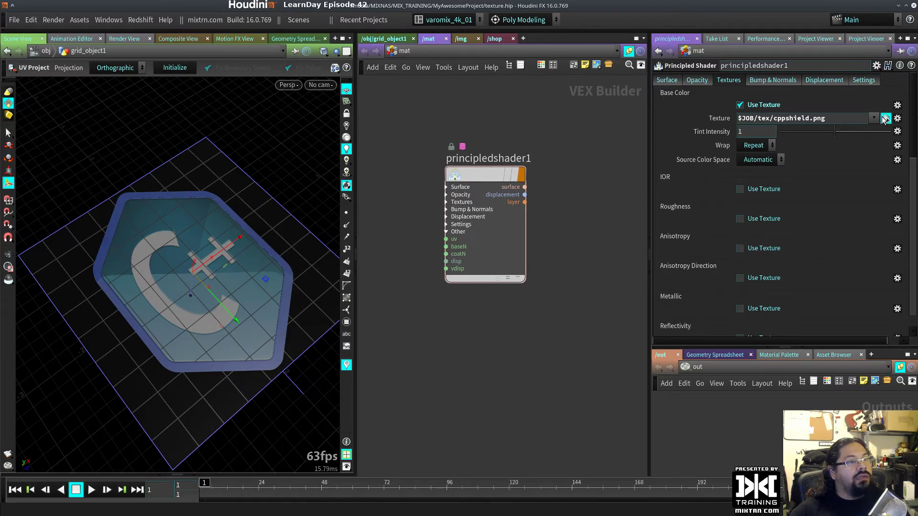
{"action": "left_click", "coordinate": [887, 118]}
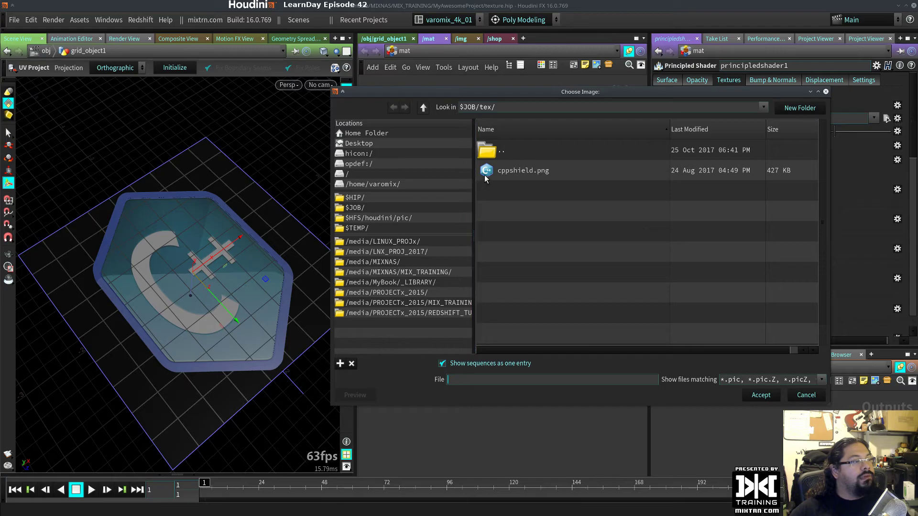
{"action": "left_click", "coordinate": [363, 196]}
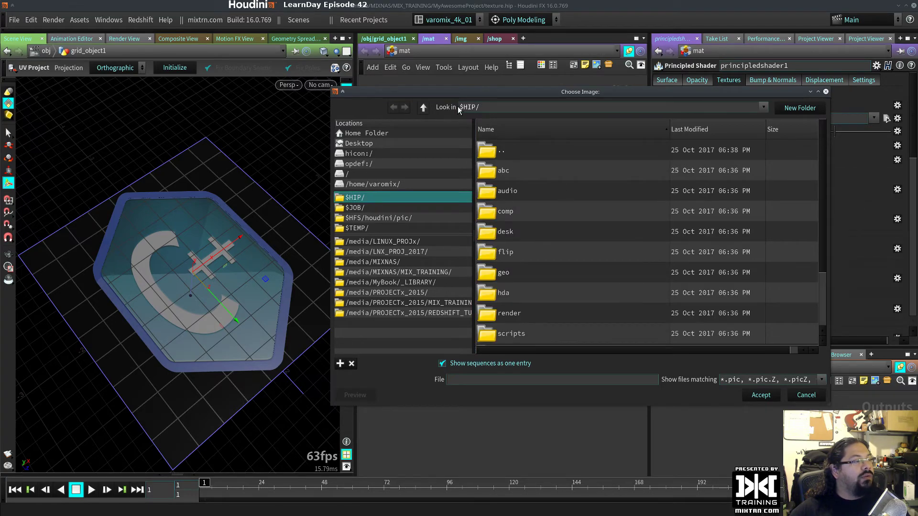
{"action": "scroll", "coordinate": [594, 229], "scroll_direction": "down", "scroll_amount": 3}
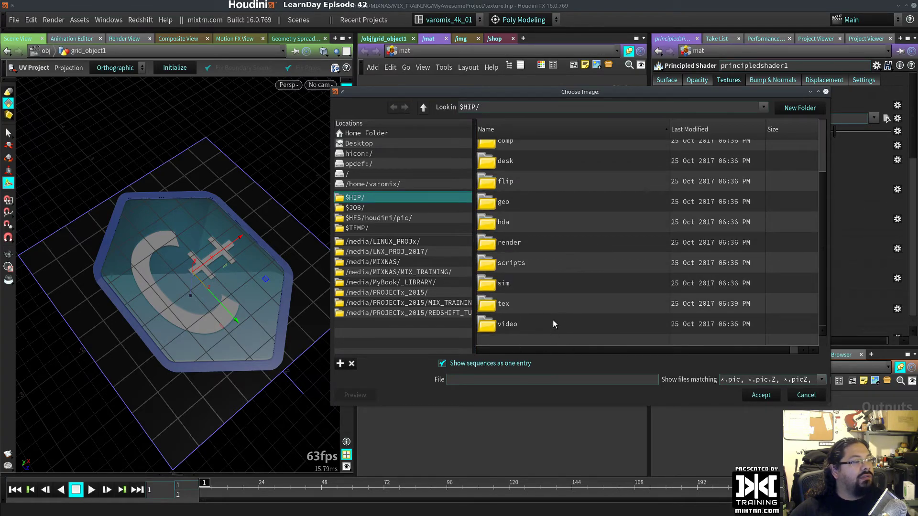
{"action": "double_click", "coordinate": [505, 306]}
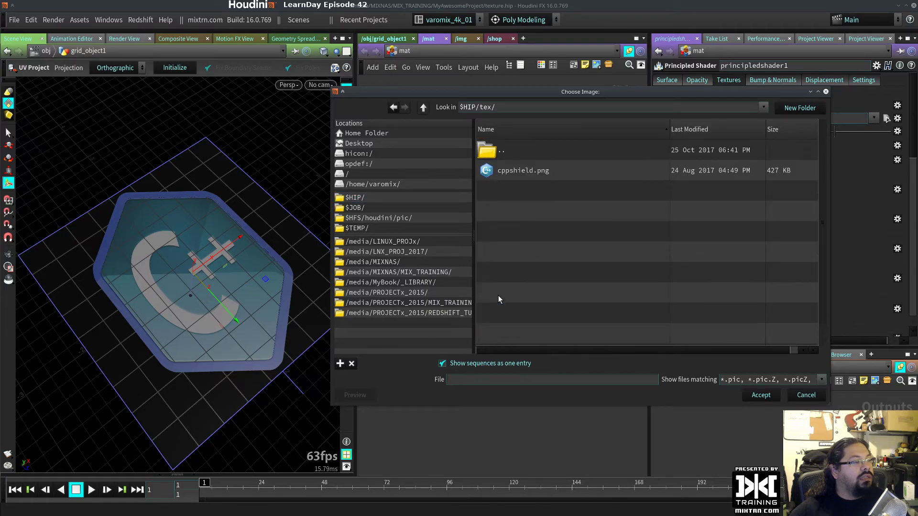
{"action": "left_click", "coordinate": [517, 170]}
{"action": "left_click", "coordinate": [760, 395]}
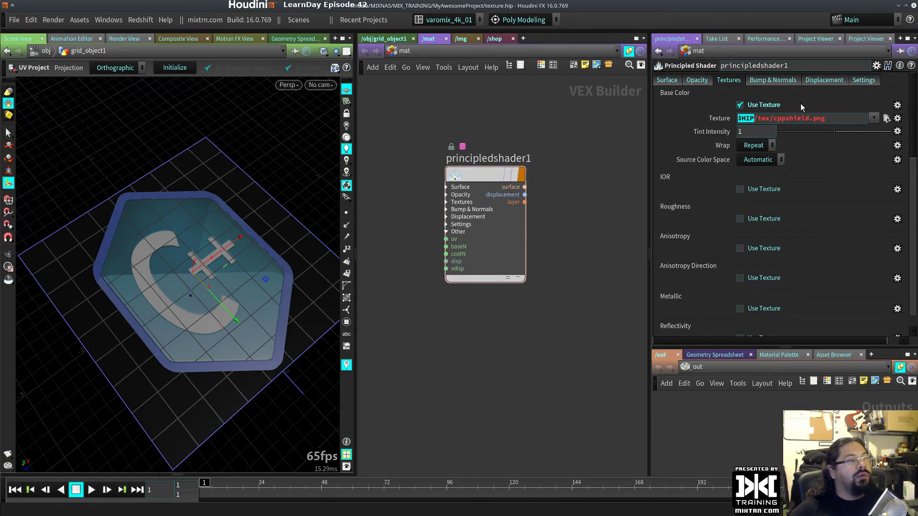
Step: Examine the $HIP portion of the Base Color texture path, and save the scene under its existing name
{"action": "left_click_drag", "start_coordinate": [773, 118], "coordinate": [738, 118]}
{"action": "left_click", "coordinate": [760, 118]}
{"action": "left_click_drag", "start_coordinate": [748, 118], "coordinate": [719, 119]}
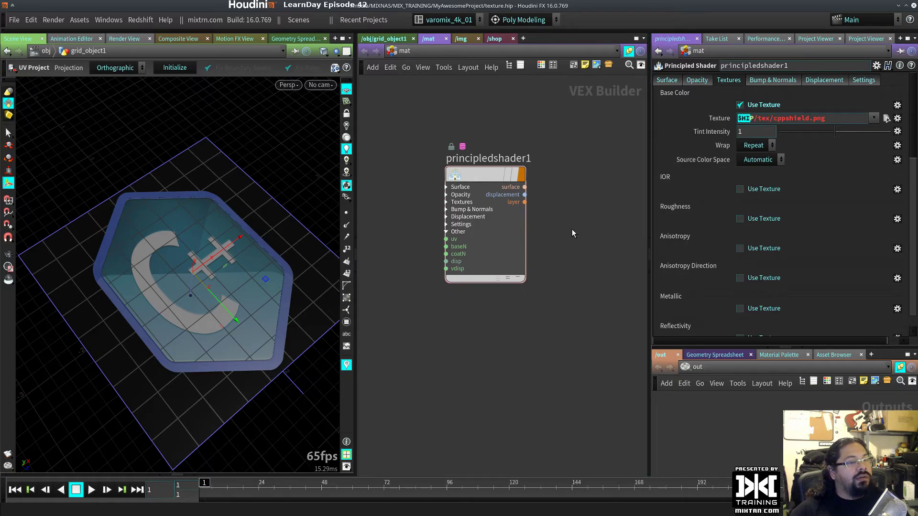
{"action": "triple_click", "coordinate": [766, 118]}
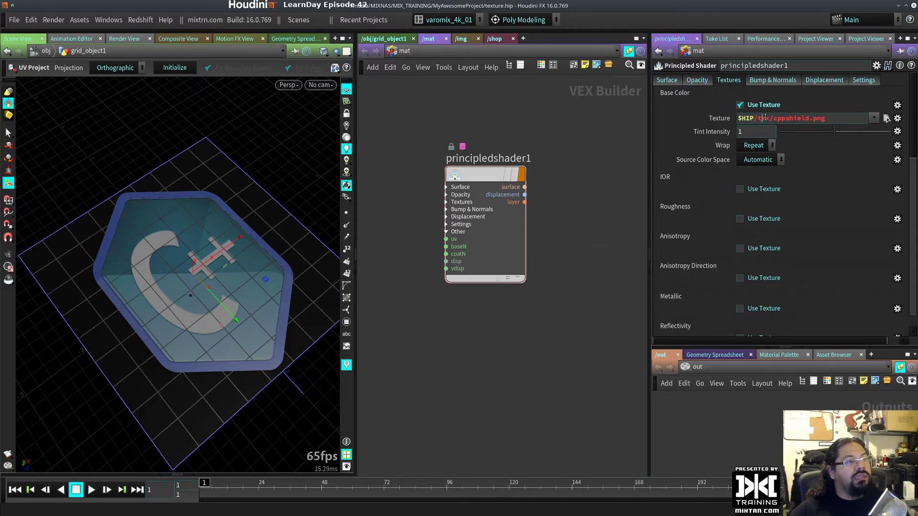
{"action": "left_click", "coordinate": [806, 118]}
{"action": "double_click", "coordinate": [815, 118]}
{"action": "left_click", "coordinate": [816, 118]}
{"action": "left_click", "coordinate": [572, 290]}
{"action": "key", "text": "ctrl+s"}
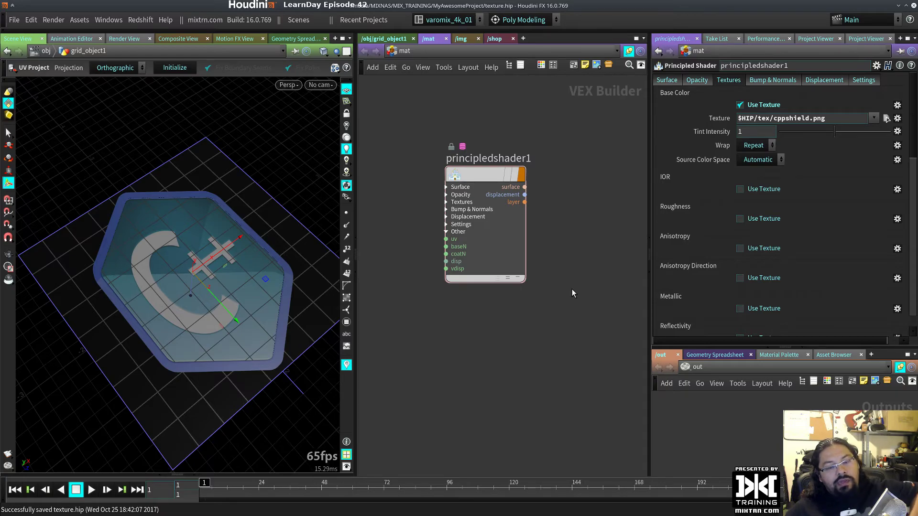
{"action": "left_click_drag", "start_coordinate": [827, 118], "coordinate": [681, 158]}
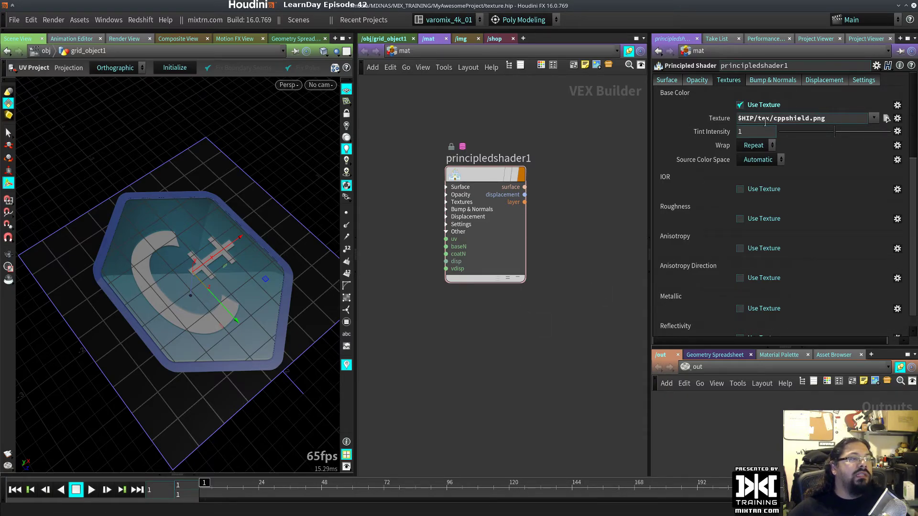
{"action": "left_click_drag", "start_coordinate": [771, 118], "coordinate": [738, 119]}
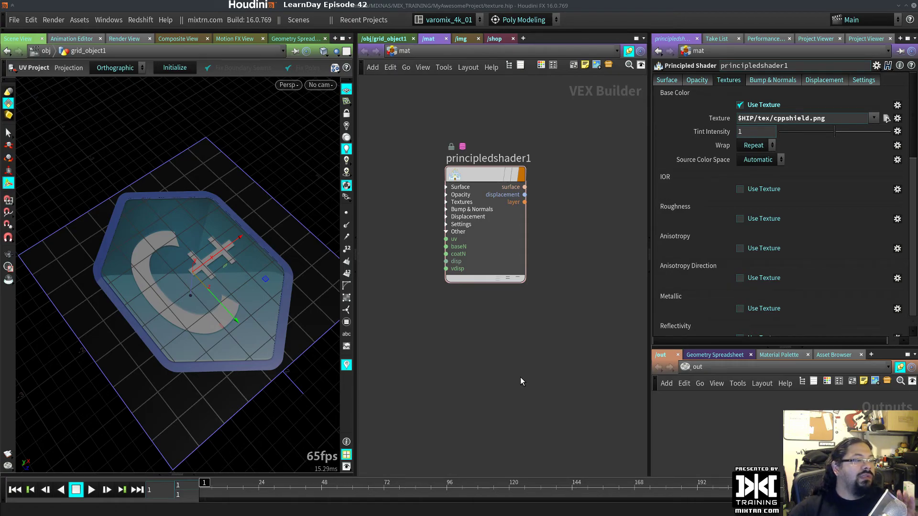
Step: Switch the desktop layout to Build
{"action": "left_click", "coordinate": [473, 19]}
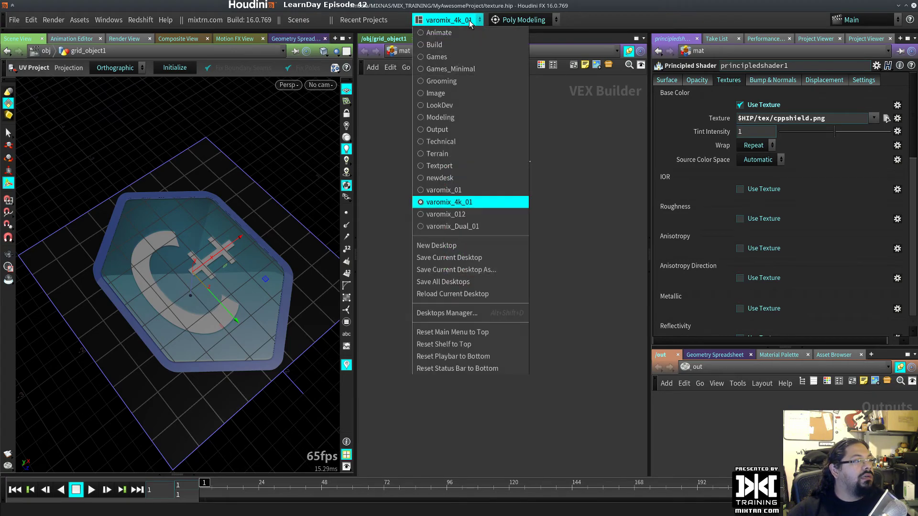
{"action": "left_click", "coordinate": [455, 44]}
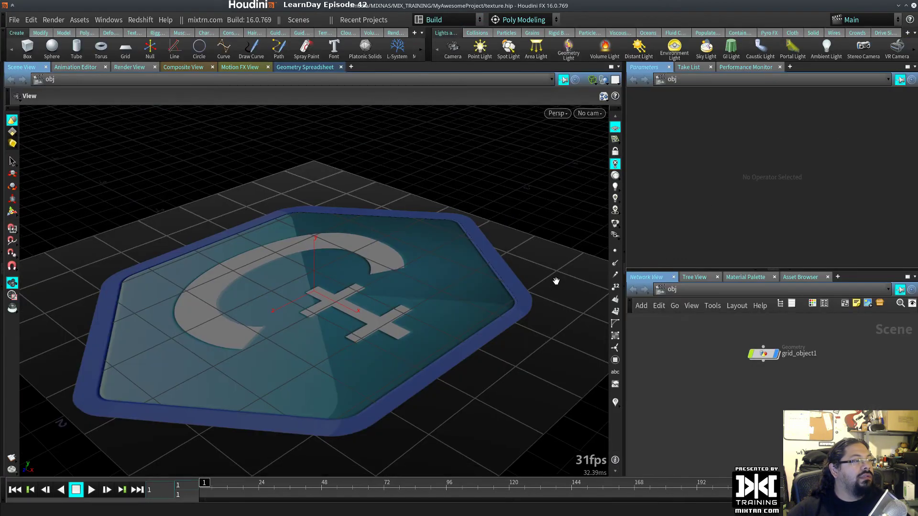
Step: Switch the desktop layout to varomix_4k_01 and bring up the network of grid_object1
{"action": "left_click", "coordinate": [471, 20]}
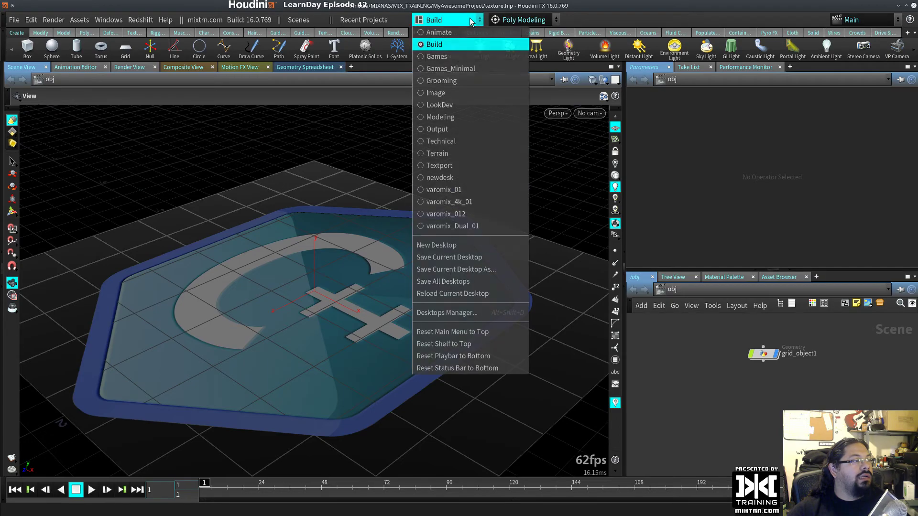
{"action": "left_click", "coordinate": [460, 204]}
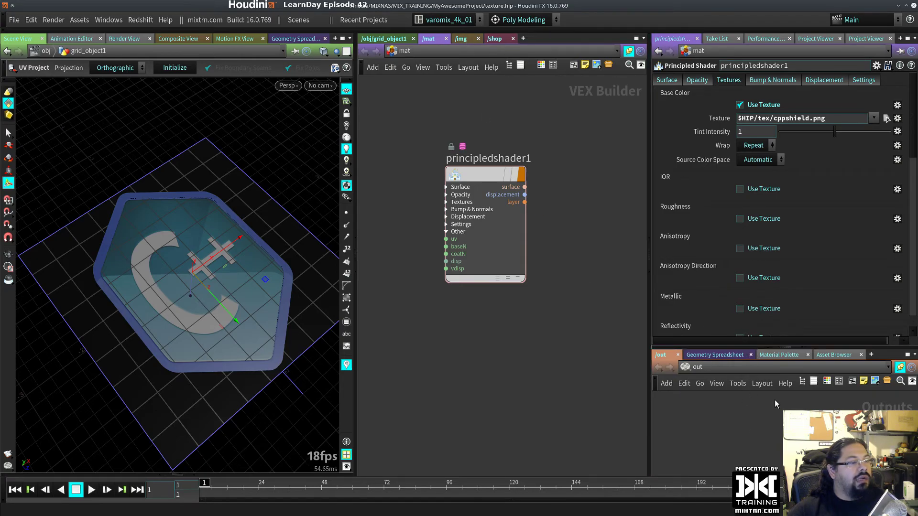
{"action": "left_click", "coordinate": [383, 39]}
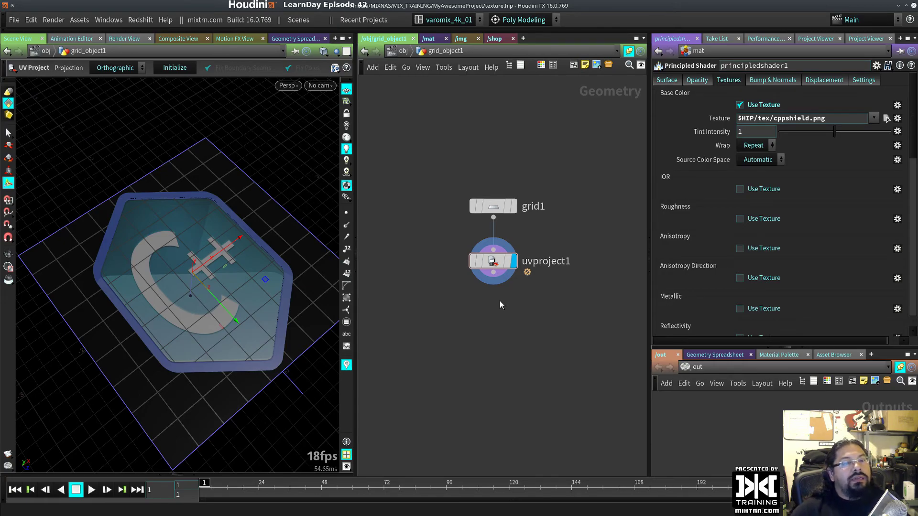
Step: Change the shop network pane to the ch context, add a channel network there, and go inside it
{"action": "left_click", "coordinate": [498, 39]}
{"action": "left_click", "coordinate": [500, 50]}
{"action": "left_click", "coordinate": [516, 68]}
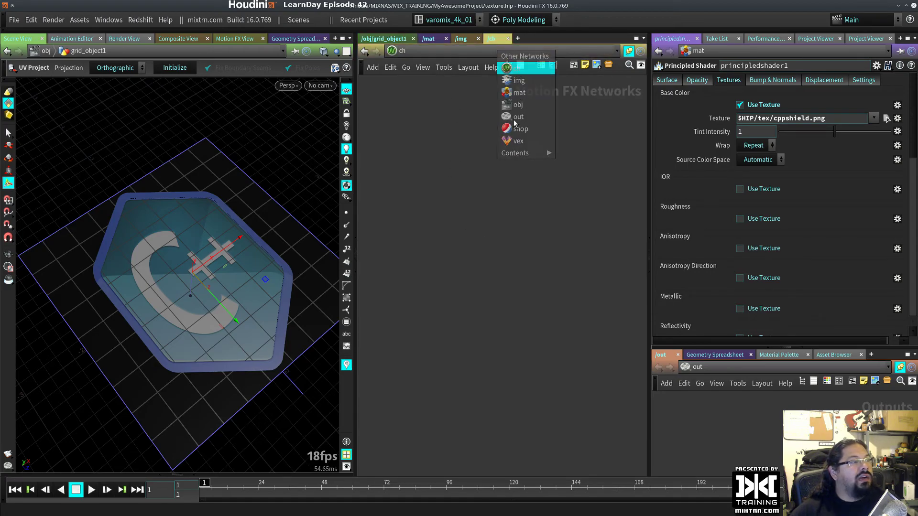
{"action": "key", "text": "Tab"}
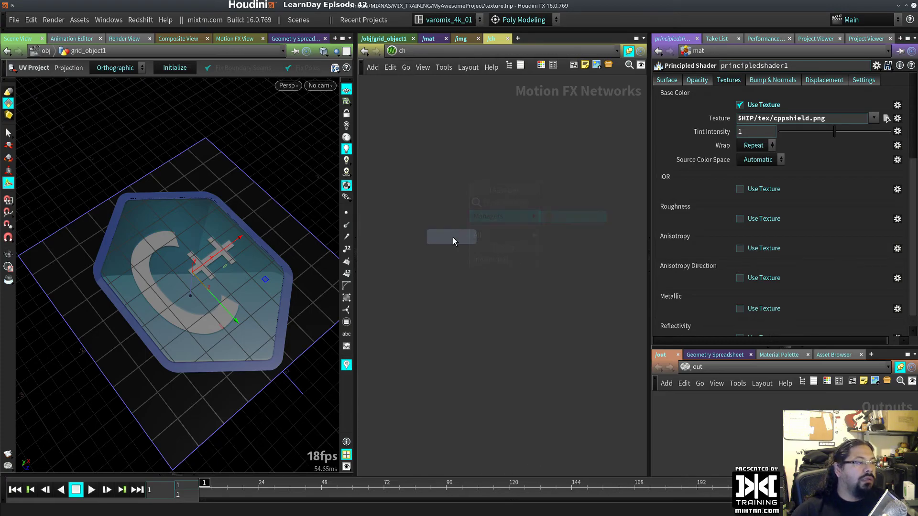
{"action": "left_click", "coordinate": [453, 241]}
{"action": "double_click", "coordinate": [451, 239]}
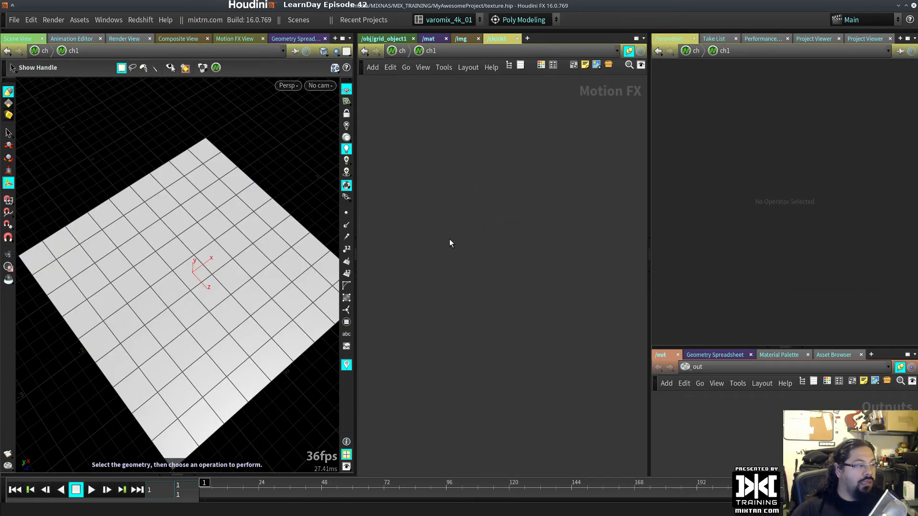
Step: Add an IKSolver node to the Motion FX network and reposition it
{"action": "key", "text": "Tab"}
{"action": "type", "text": "ik"}
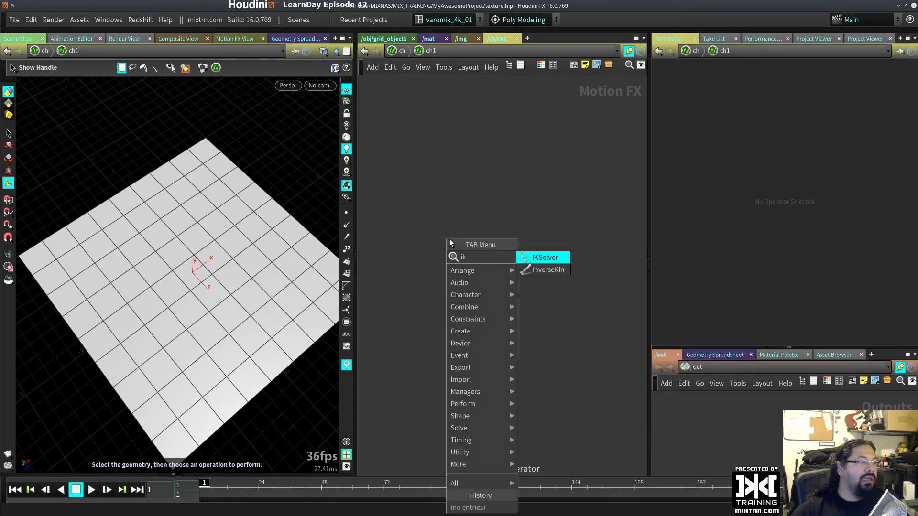
{"action": "left_click", "coordinate": [545, 257]}
{"action": "left_click", "coordinate": [523, 225]}
{"action": "left_click_drag", "start_coordinate": [524, 225], "coordinate": [509, 269]}
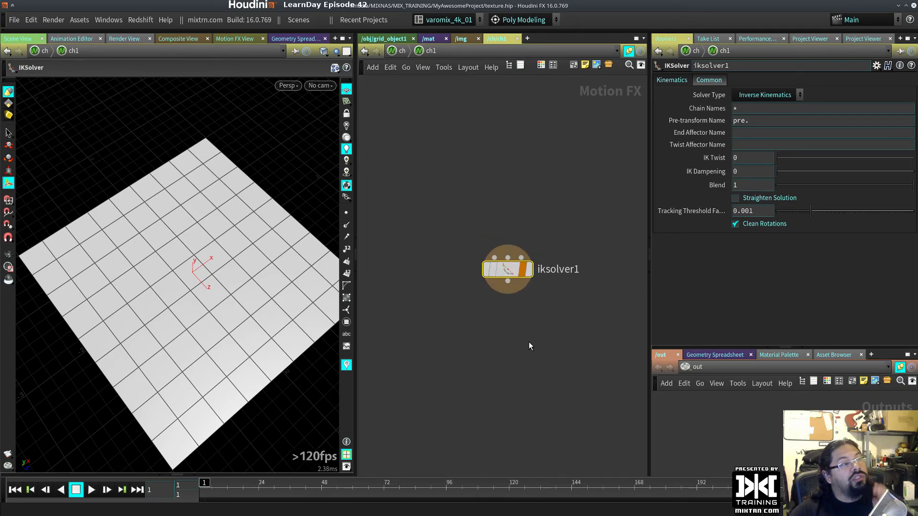
Step: Browse the Motion FX node categories, including Audio and Import, and delete the IKSolver node
{"action": "mouse_move", "coordinate": [510, 271]}
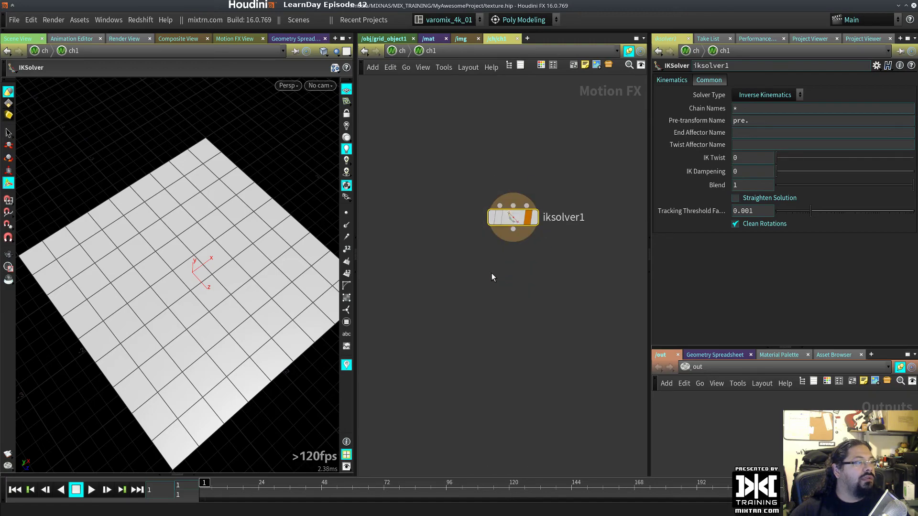
{"action": "key", "text": "Tab"}
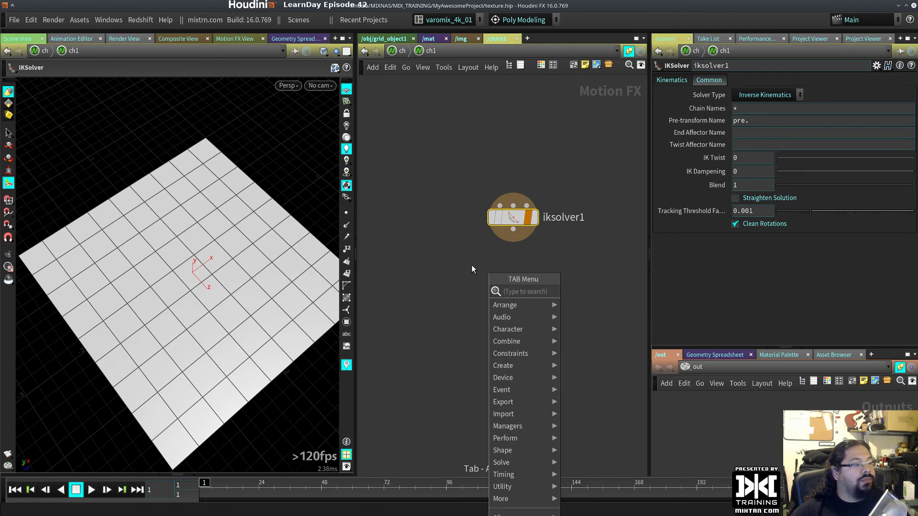
{"action": "mouse_move", "coordinate": [547, 414]}
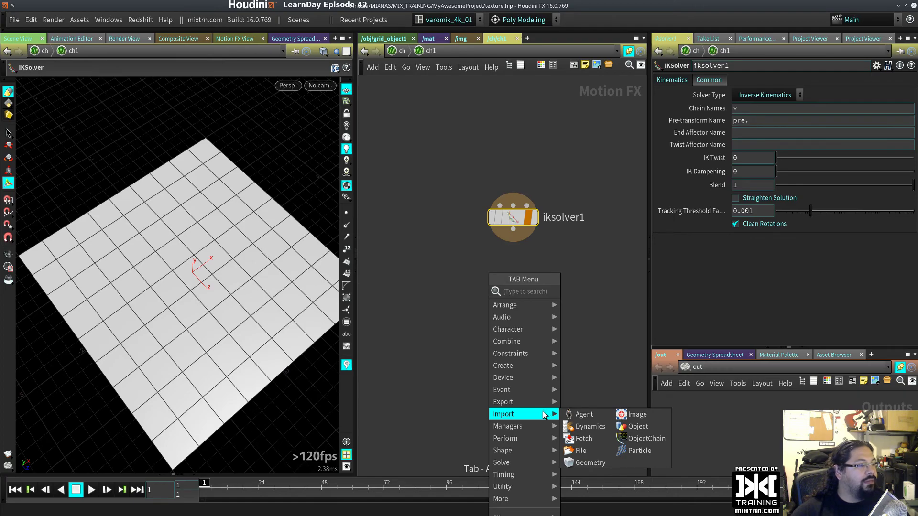
{"action": "mouse_move", "coordinate": [536, 337]}
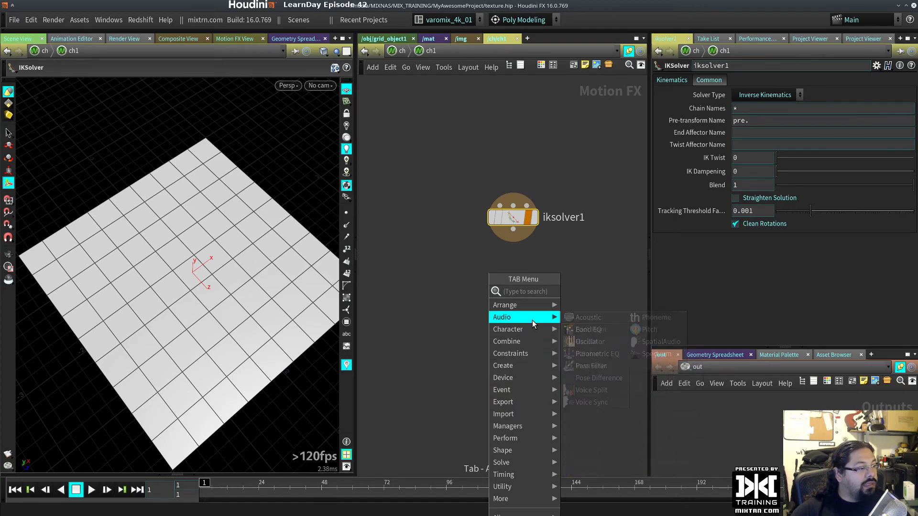
{"action": "mouse_move", "coordinate": [531, 391]}
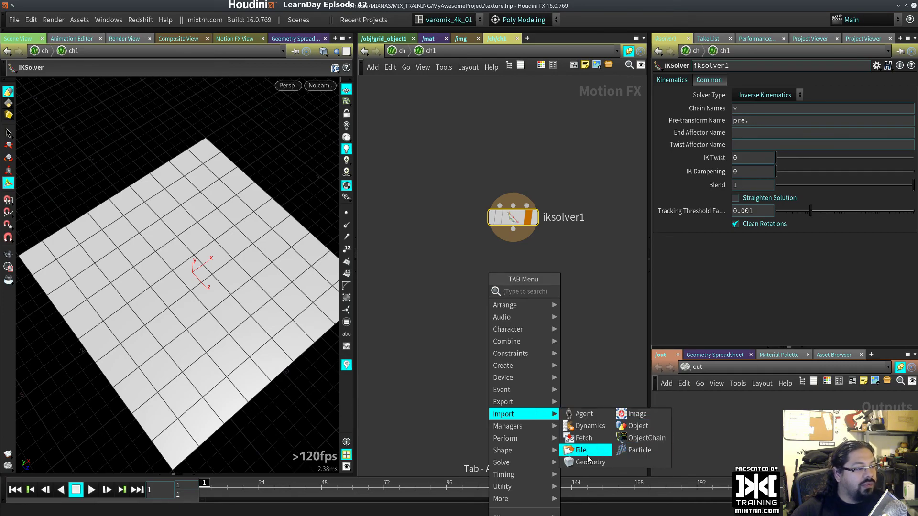
{"action": "mouse_move", "coordinate": [512, 474]}
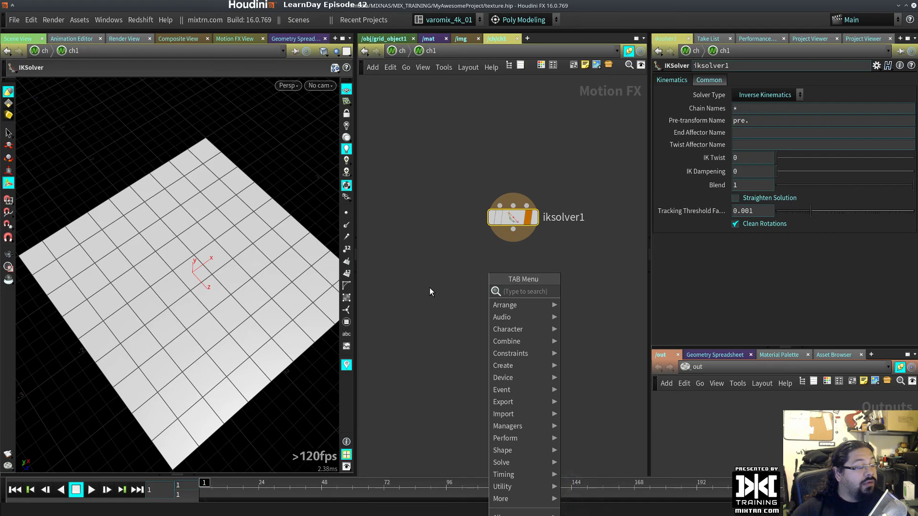
{"action": "key", "text": "Delete"}
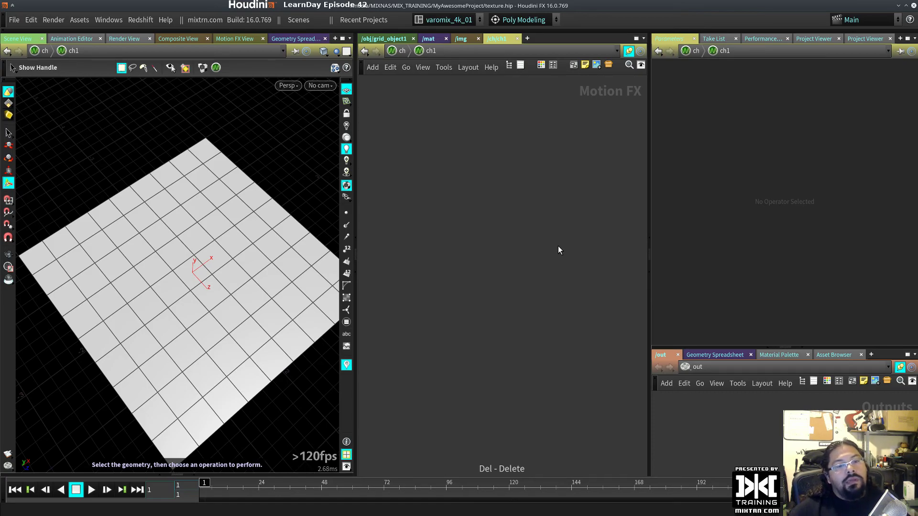
Step: Widen the scene view pane at the expense of the parameters pane
{"action": "left_click_drag", "start_coordinate": [650, 199], "coordinate": [710, 198]}
{"action": "key", "text": "Escape"}
{"action": "left_click_drag", "start_coordinate": [243, 335], "coordinate": [250, 221]}
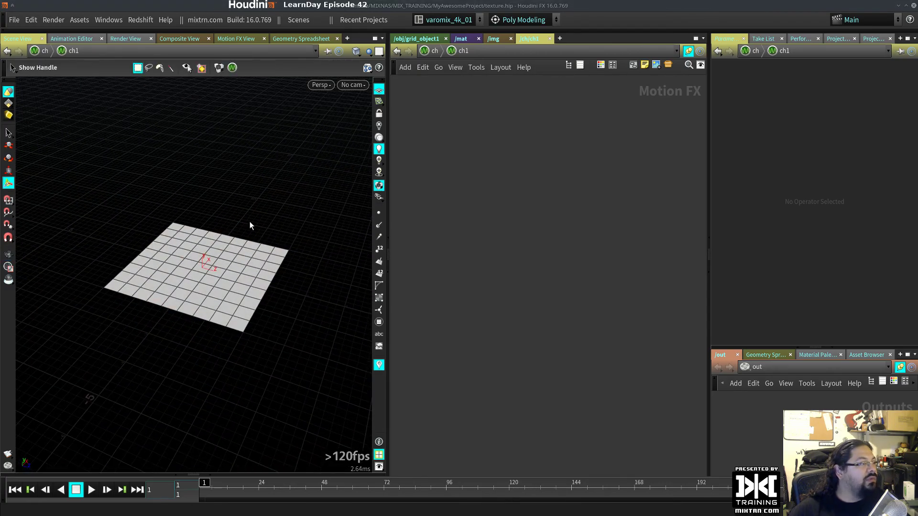
Step: Examine the Grid and Geometry display options of the viewport, and close the display options
{"action": "key", "text": "d"}
{"action": "left_click_drag", "start_coordinate": [311, 113], "coordinate": [672, 134]}
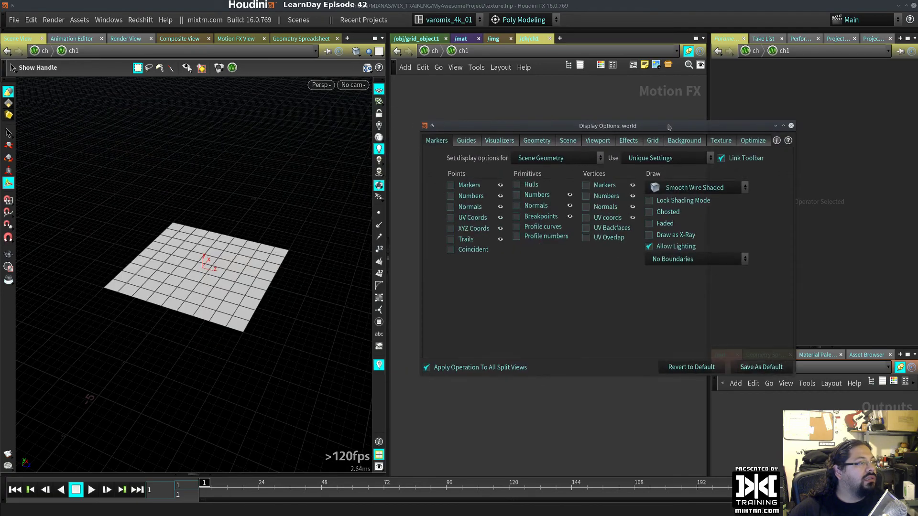
{"action": "left_click", "coordinate": [653, 139]}
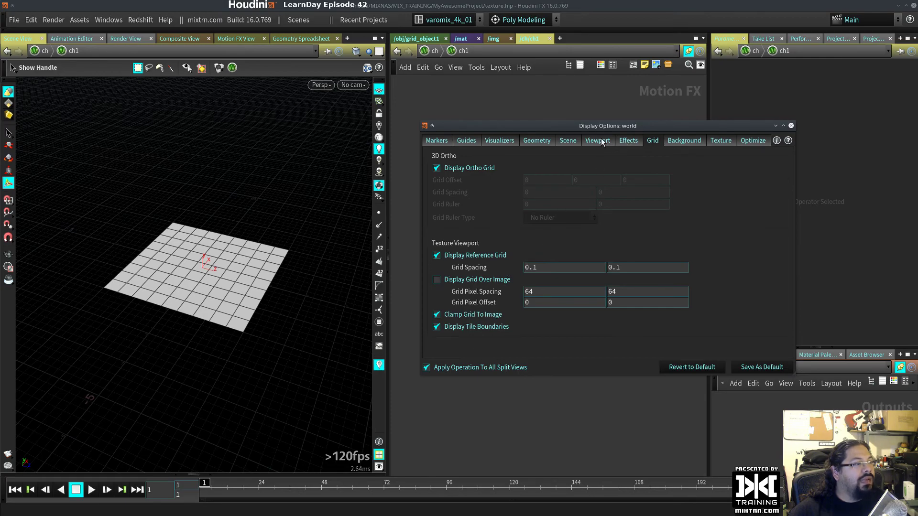
{"action": "left_click", "coordinate": [537, 141]}
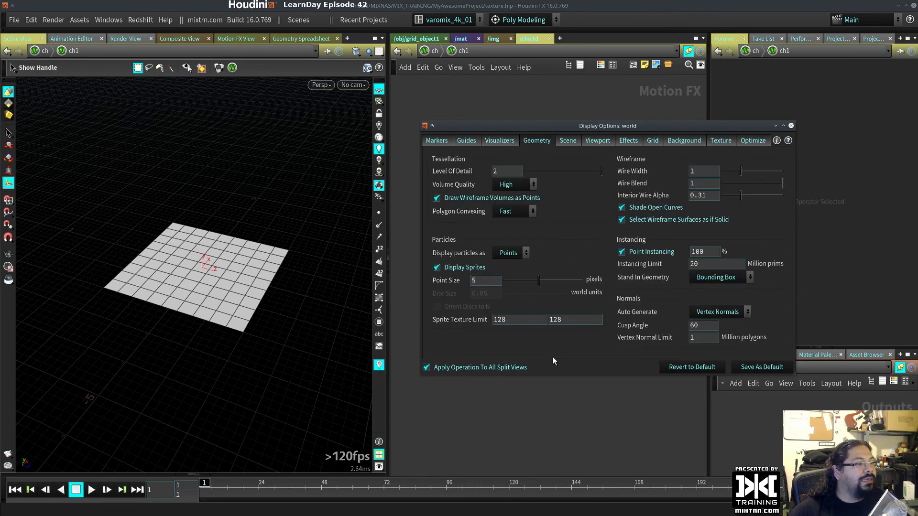
{"action": "left_click", "coordinate": [791, 126]}
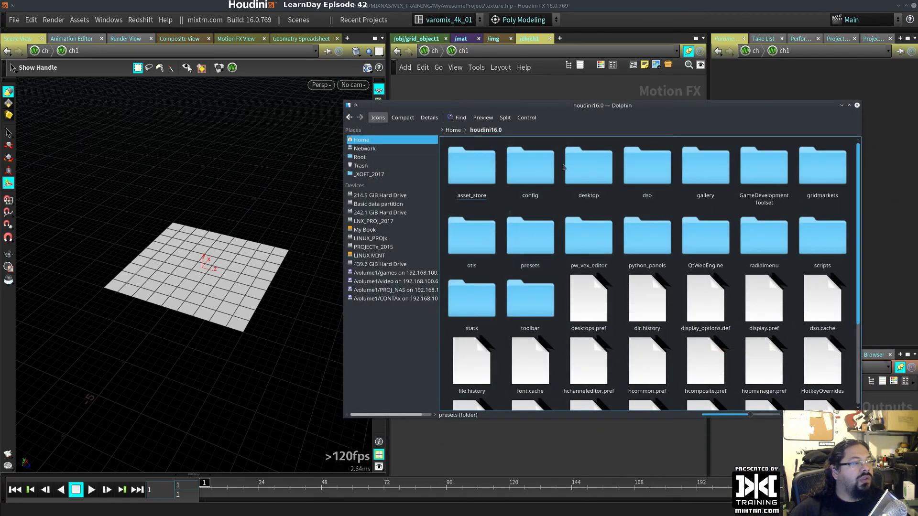
Step: In the Dolphin file manager, go into the houdini16.0 config folder and open mix_darkColoredFlat.hcs in Sublime Text
{"action": "left_click", "coordinate": [544, 164]}
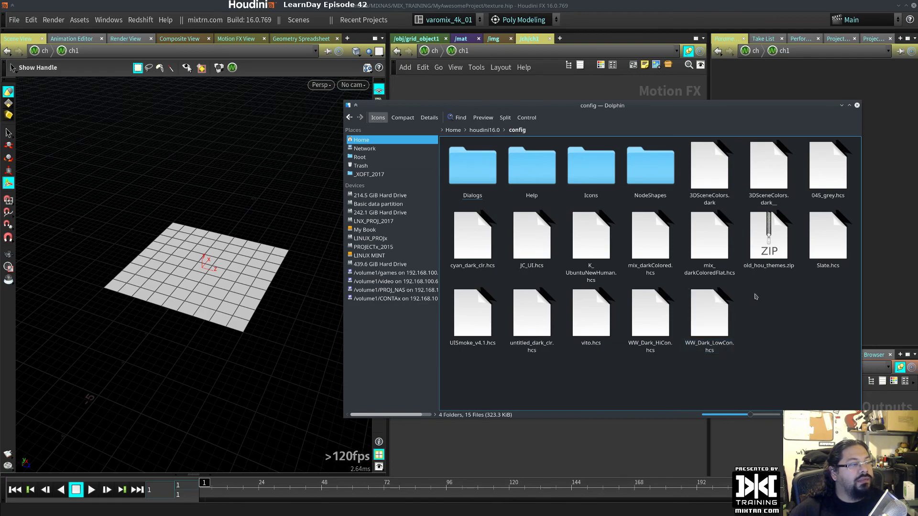
{"action": "left_click", "coordinate": [649, 250]}
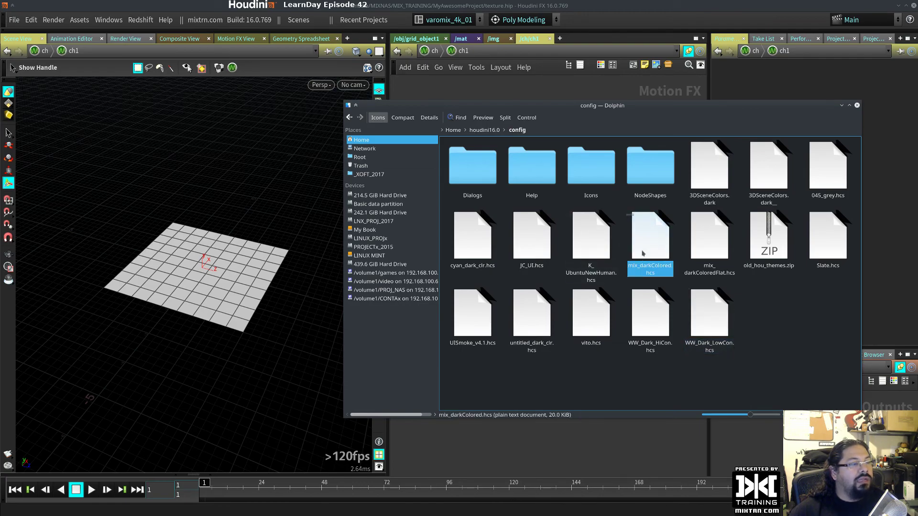
{"action": "left_click", "coordinate": [699, 237]}
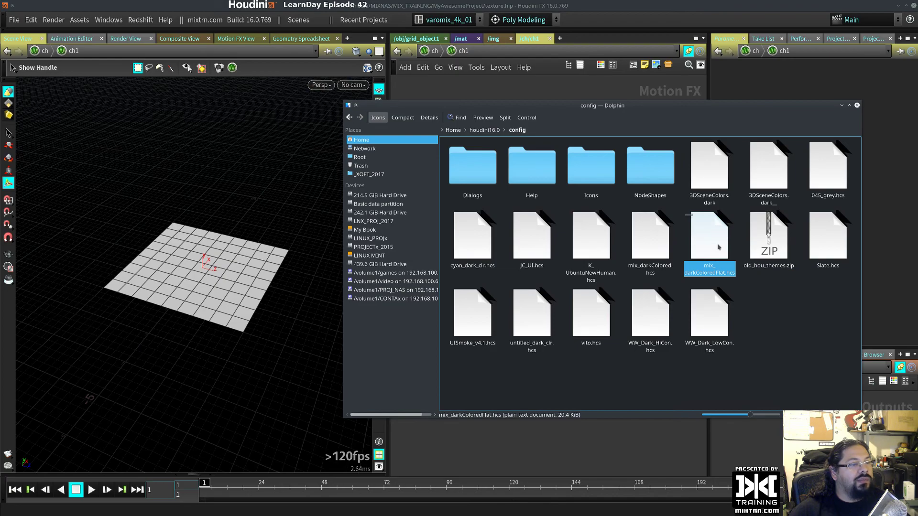
{"action": "right_click", "coordinate": [717, 246]}
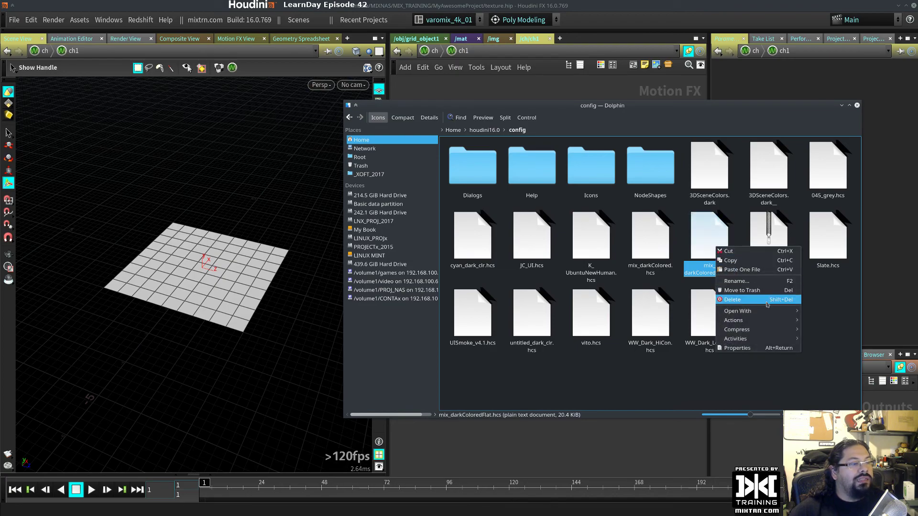
{"action": "mouse_move", "coordinate": [787, 311]}
{"action": "left_click", "coordinate": [824, 339]}
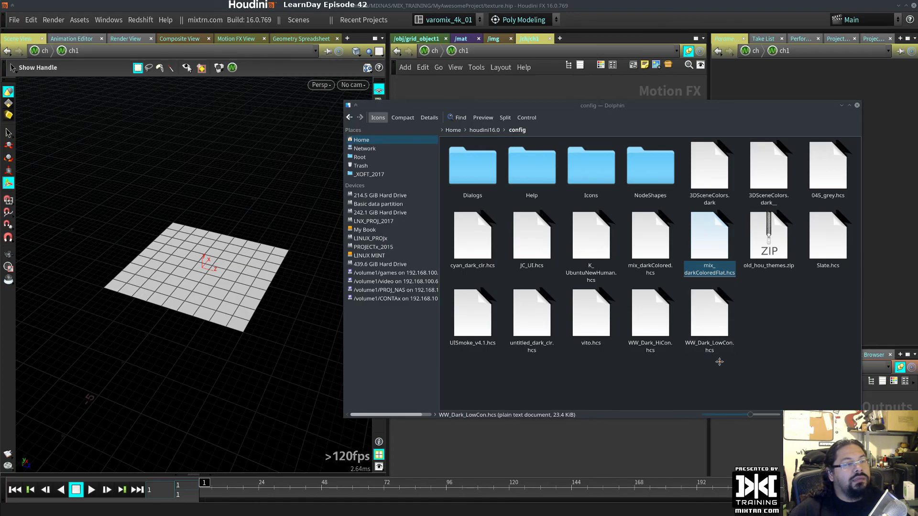
Step: Enlarge the editor text and look through the interface color definitions of the MIX Dark Cyan Flat scheme
{"action": "scroll", "coordinate": [454, 303], "scroll_direction": "up", "scroll_amount": 6, "text": "ctrl"}
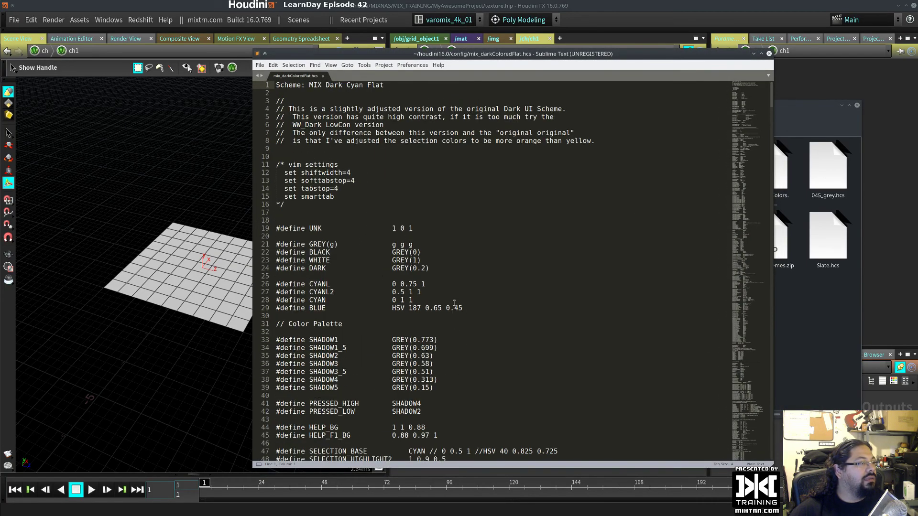
{"action": "scroll", "coordinate": [488, 287], "scroll_direction": "down", "scroll_amount": 10}
{"action": "scroll", "coordinate": [488, 287], "scroll_direction": "down", "scroll_amount": 20}
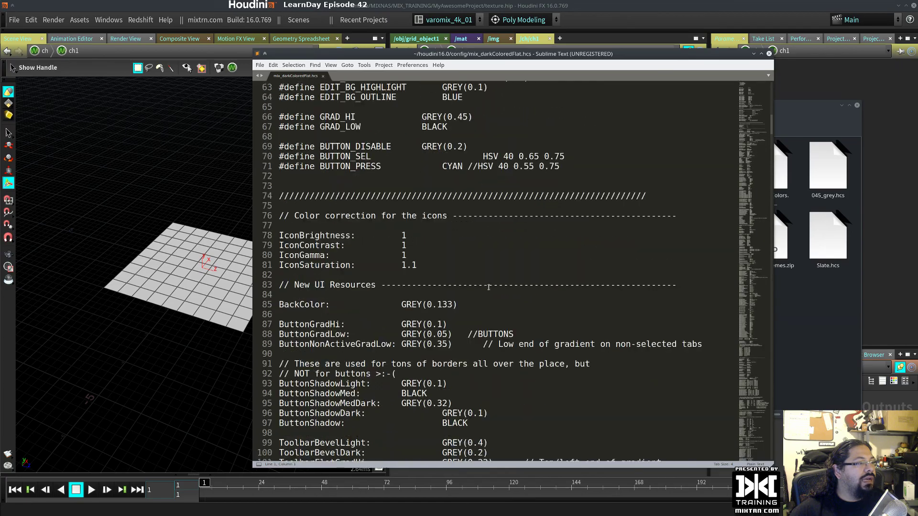
{"action": "scroll", "coordinate": [490, 293], "scroll_direction": "down", "scroll_amount": 20}
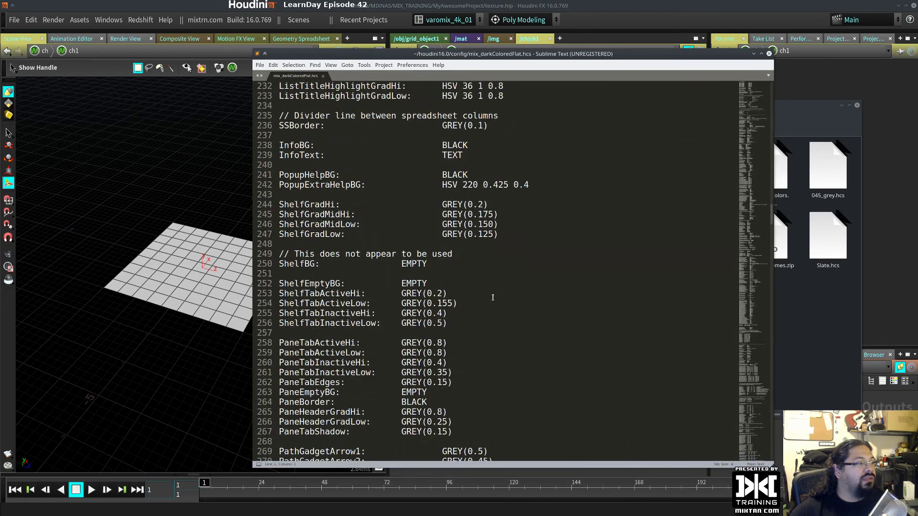
{"action": "scroll", "coordinate": [494, 300], "scroll_direction": "down", "scroll_amount": 9}
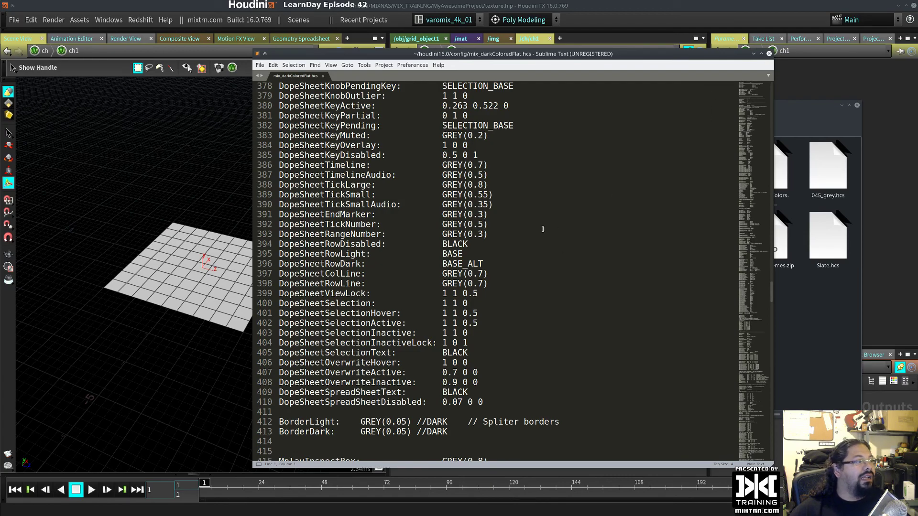
Step: Search the color scheme file for grid, inspect the surrounding network colors, and close the editor and file manager
{"action": "key", "text": "ctrl+f"}
{"action": "type", "text": "grid"}
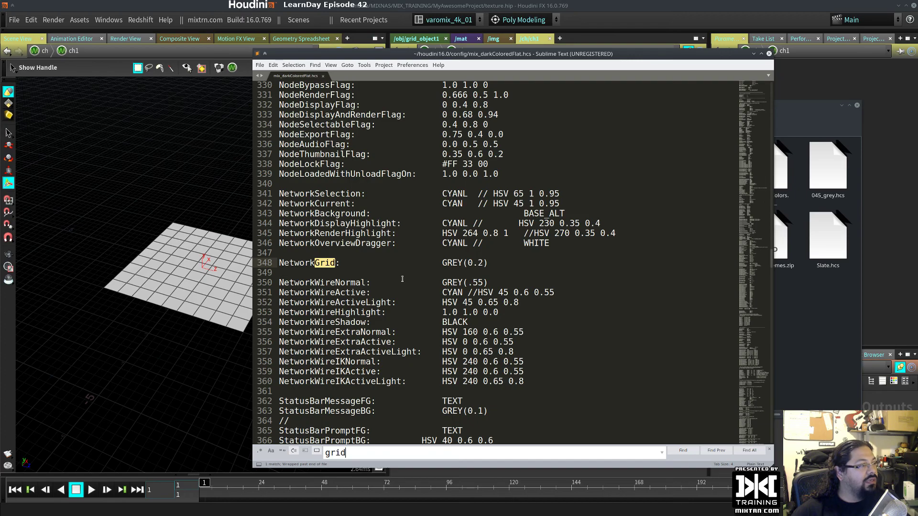
{"action": "scroll", "coordinate": [399, 282], "scroll_direction": "down", "scroll_amount": 3}
{"action": "scroll", "coordinate": [399, 281], "scroll_direction": "up", "scroll_amount": 3}
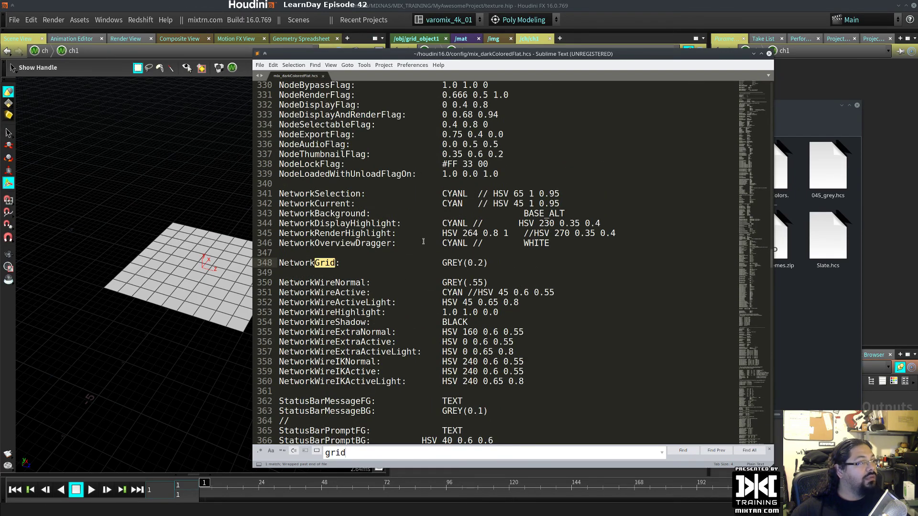
{"action": "left_click", "coordinate": [769, 54]}
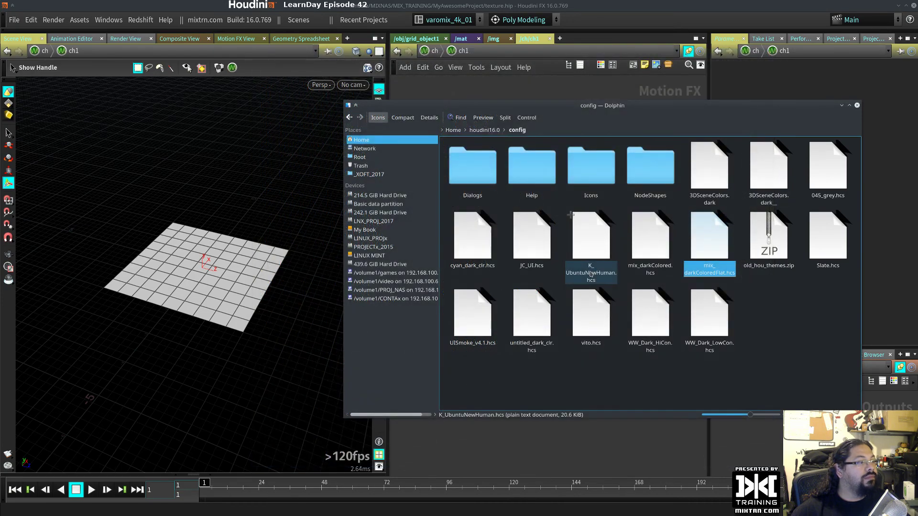
{"action": "left_click", "coordinate": [857, 105]}
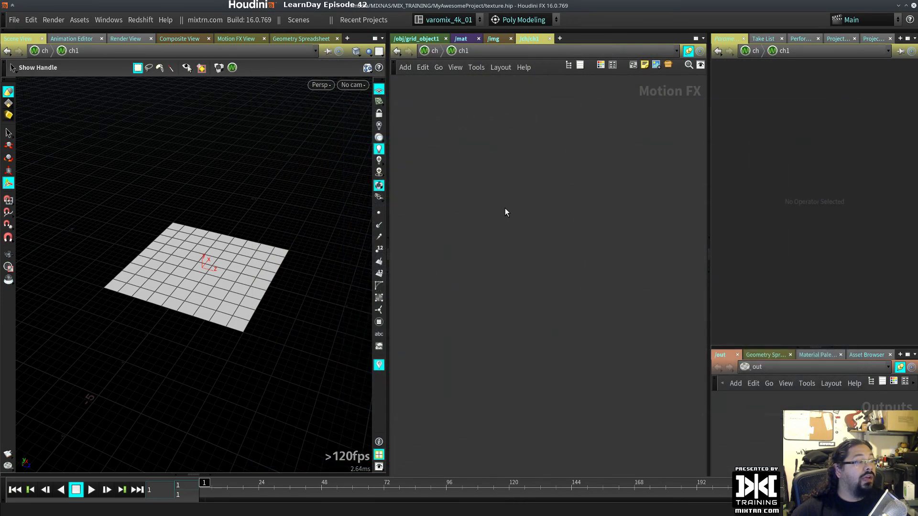